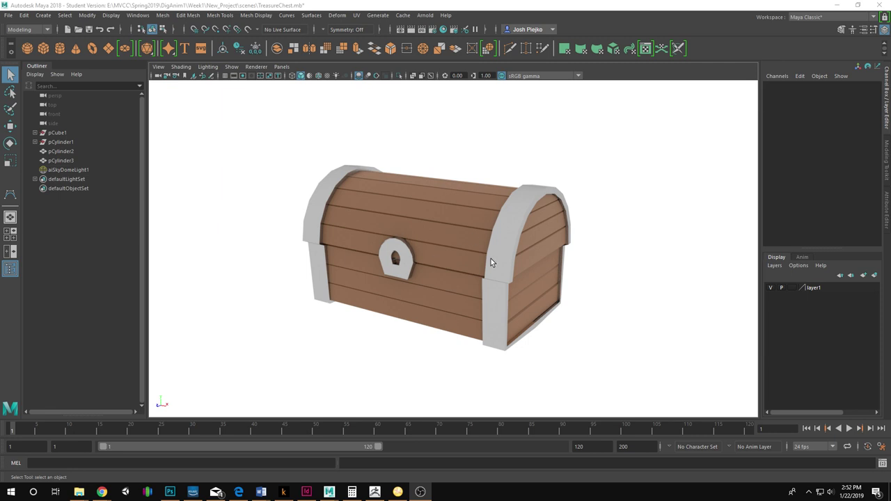
Switch the viewport renderer from Arnold to Viewport 2.0 and hide the finished chest's layer1.
{"action": "left_click", "coordinate": [256, 66]}
{"action": "left_click", "coordinate": [263, 93]}
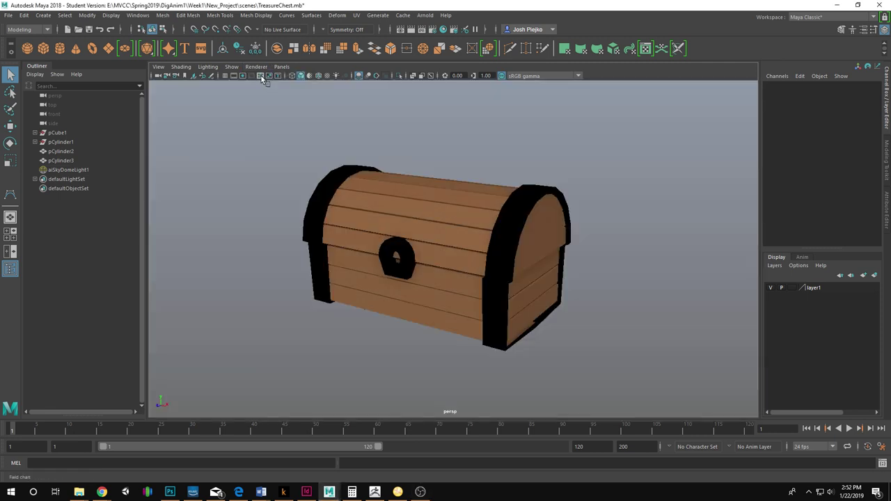
{"action": "left_click", "coordinate": [770, 288]}
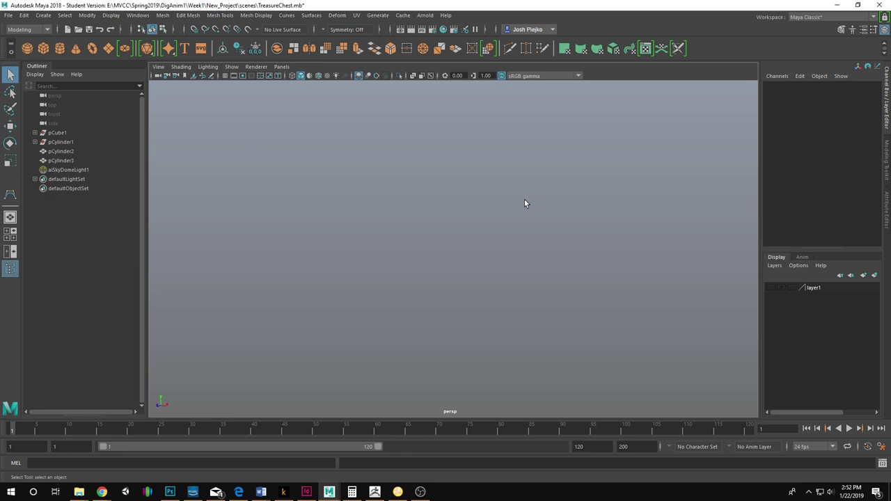
Show the grid in the perspective viewport.
{"action": "left_click", "coordinate": [232, 67]}
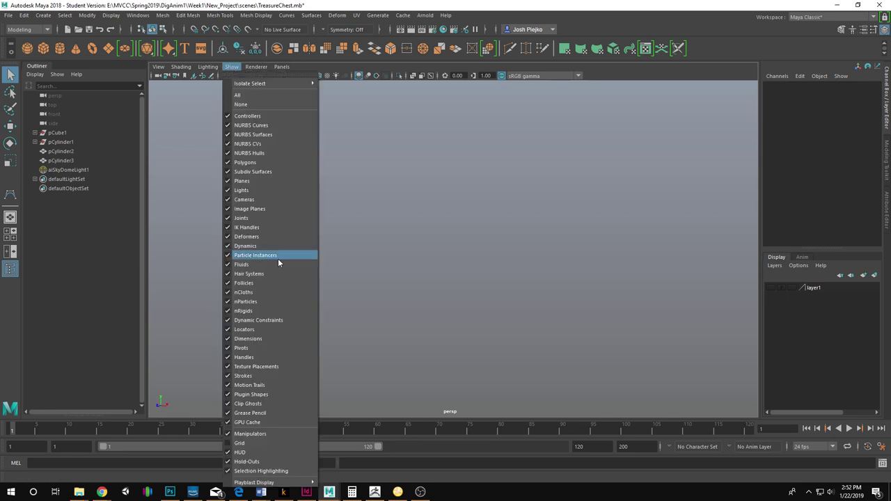
{"action": "left_click", "coordinate": [274, 432]}
{"action": "left_click_drag", "start_coordinate": [313, 362], "coordinate": [388, 279], "text": "alt"}
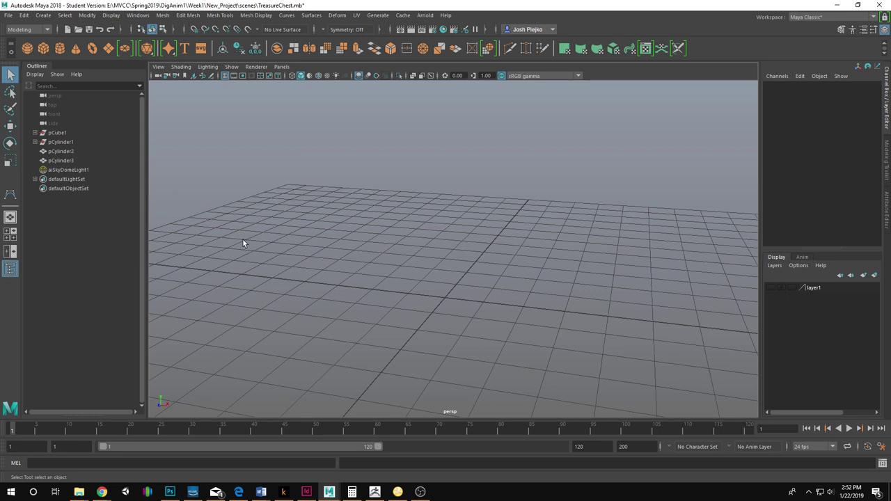
Cycle the viewport background color from the blue gradient to a plain light gray.
{"action": "key", "text": "alt+b"}
{"action": "key", "text": "alt+b"}
{"action": "key", "text": "alt+b"}
{"action": "key", "text": "alt+b"}
{"action": "key", "text": "alt+b"}
{"action": "key", "text": "alt+b"}
{"action": "key", "text": "alt+b"}
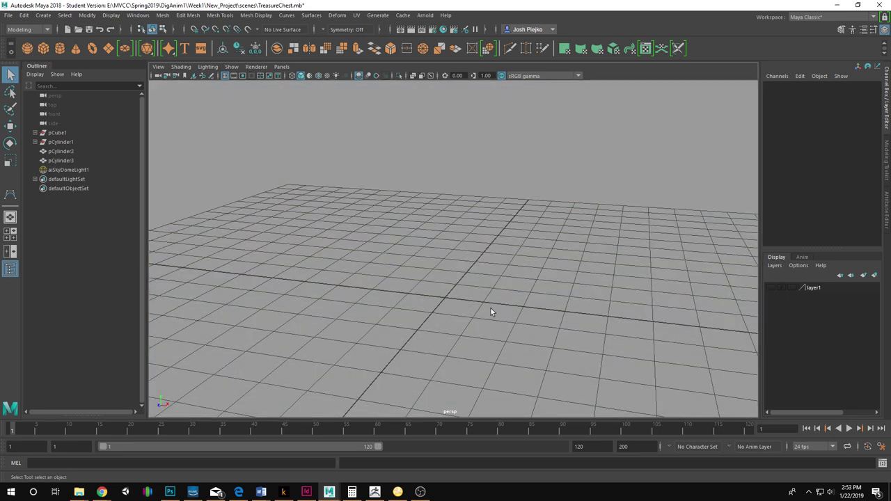
Add the sky dome light to the hidden layer1 and clear the selection.
{"action": "left_click_drag", "start_coordinate": [491, 309], "coordinate": [476, 296], "text": "alt"}
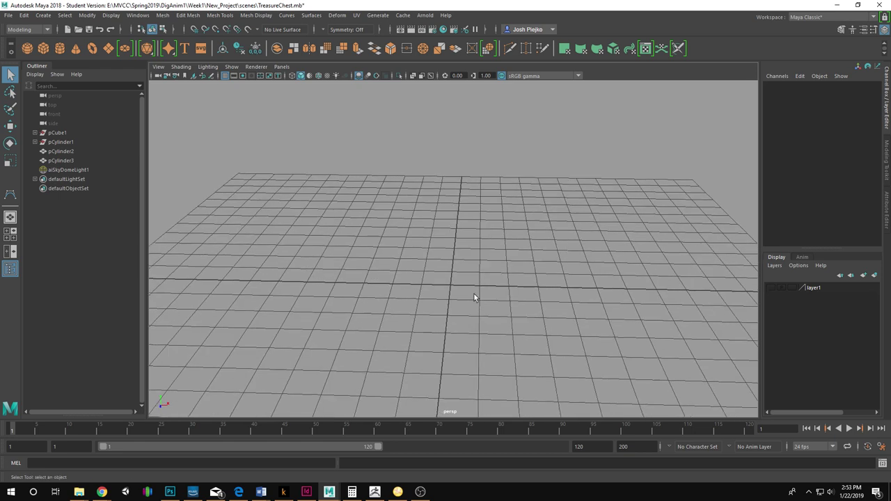
{"action": "left_click", "coordinate": [255, 66]}
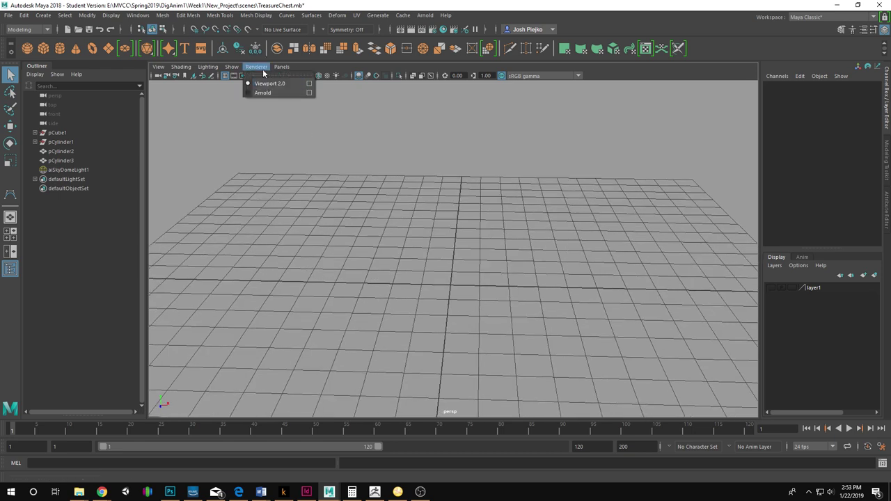
{"action": "left_click", "coordinate": [264, 85]}
{"action": "left_click", "coordinate": [290, 136]}
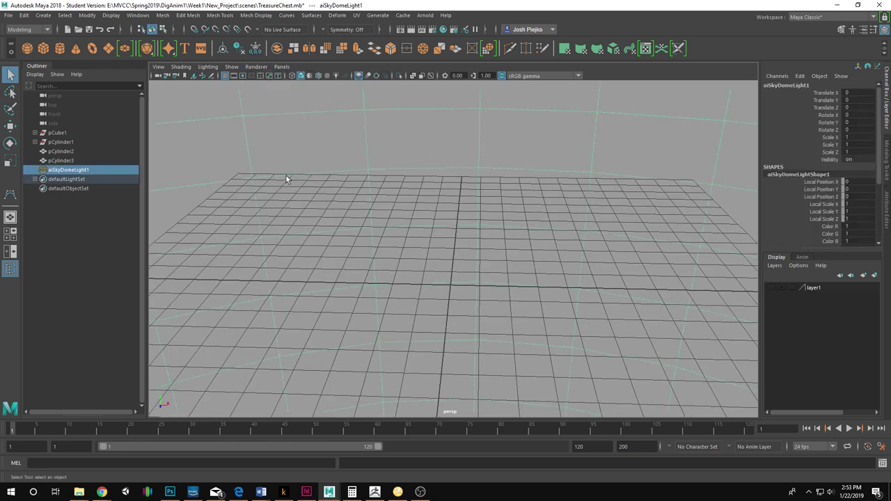
{"action": "right_click", "coordinate": [833, 289]}
{"action": "left_click", "coordinate": [831, 293]}
{"action": "left_click", "coordinate": [431, 183]}
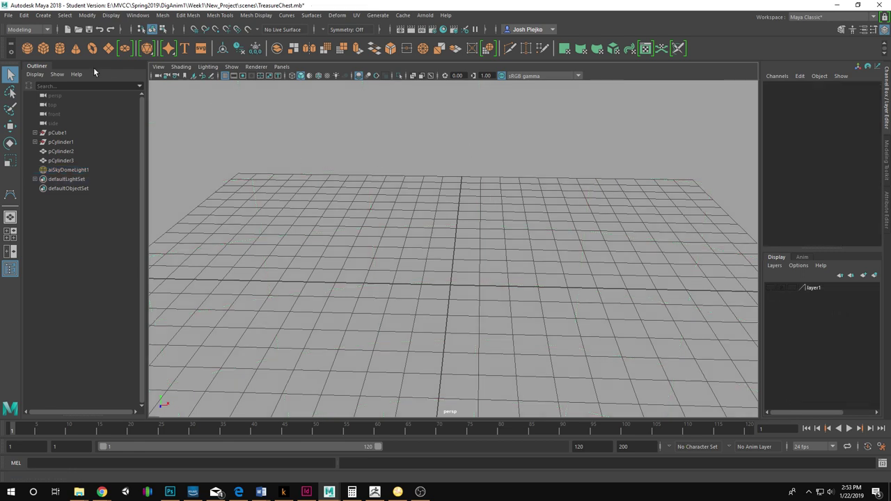
Create a polygon cylinder at the origin and lay it on its side with Rotate Z set to 90.
{"action": "left_click", "coordinate": [56, 50]}
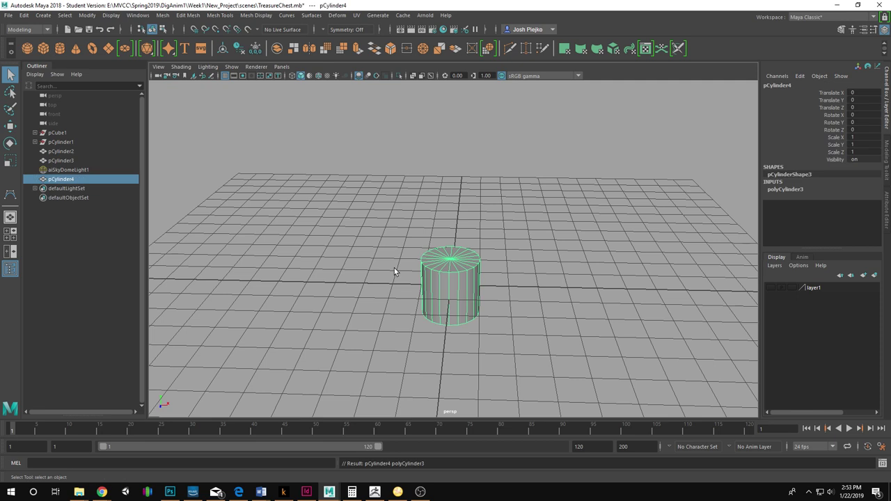
{"action": "scroll", "coordinate": [394, 268], "scroll_direction": "up", "scroll_amount": 5}
{"action": "left_click_drag", "start_coordinate": [543, 282], "coordinate": [501, 275], "text": "alt"}
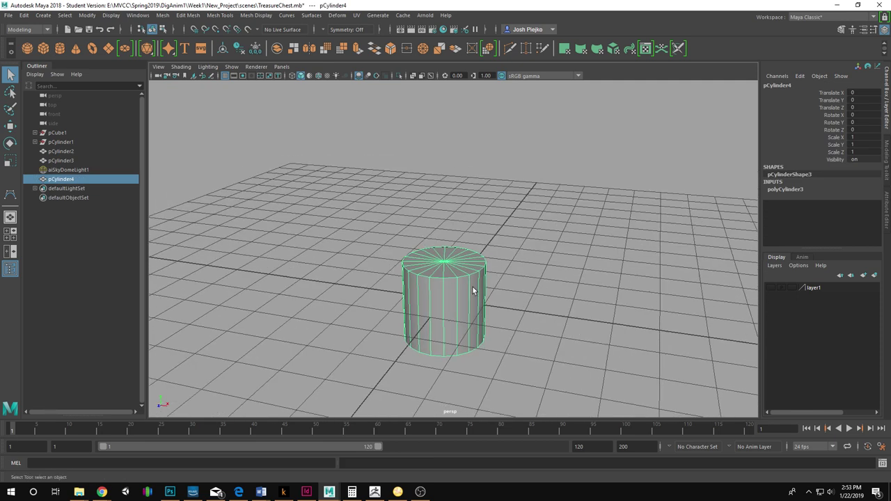
{"action": "double_click", "coordinate": [855, 129]}
{"action": "type", "text": "90"}
{"action": "key", "text": "Return"}
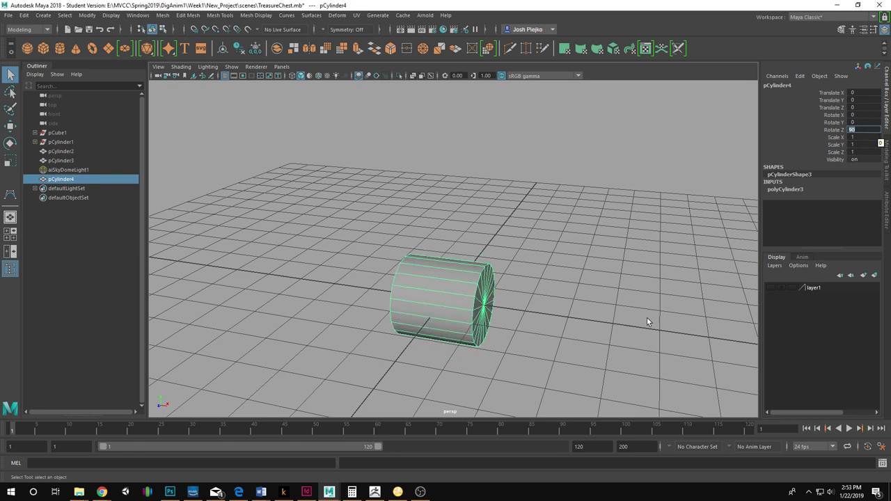
Set the new cylinder's height to 3 in its creation inputs.
{"action": "left_click", "coordinate": [799, 190]}
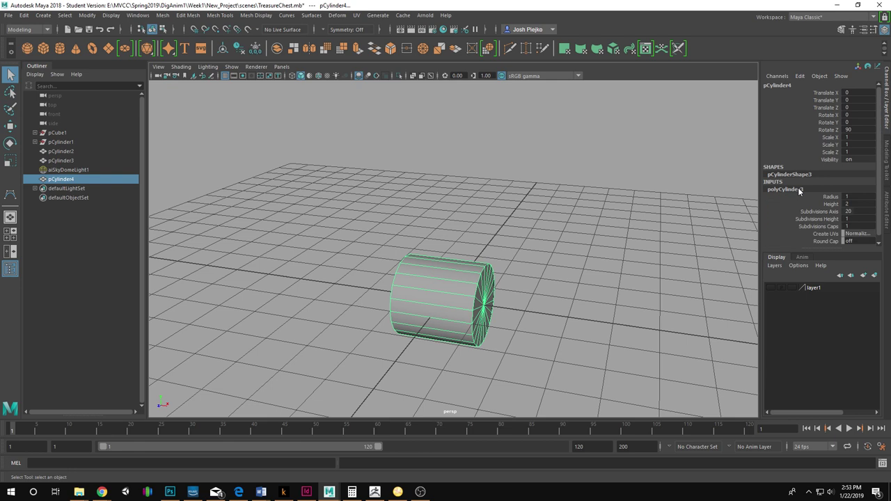
{"action": "left_click", "coordinate": [856, 204]}
{"action": "type", "text": "3"}
{"action": "key", "text": "Return"}
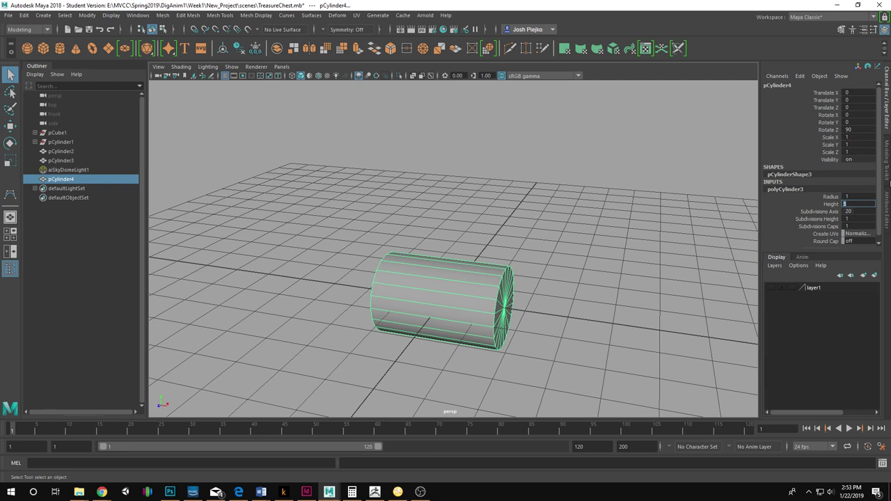
Create a polygon cube at the origin inside the cylinder, undoing any trial move.
{"action": "left_click_drag", "start_coordinate": [529, 275], "coordinate": [578, 286], "text": "alt"}
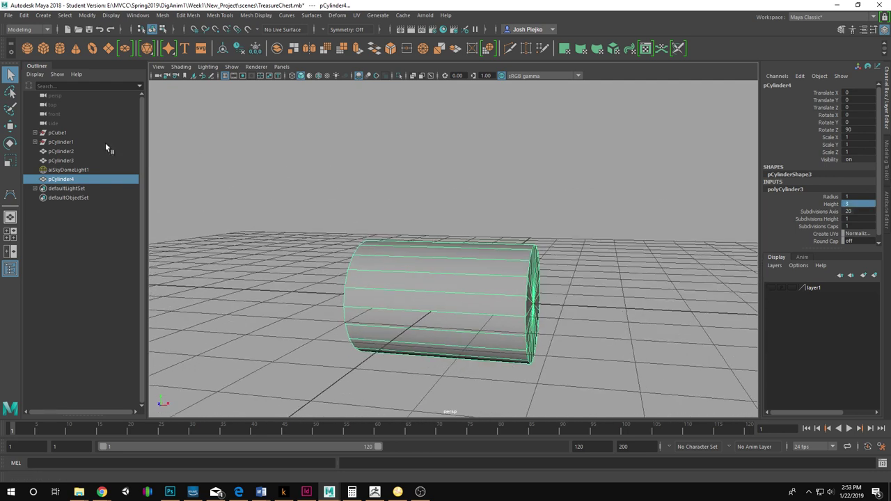
{"action": "left_click", "coordinate": [192, 129]}
{"action": "left_click", "coordinate": [44, 48]}
{"action": "left_click_drag", "start_coordinate": [708, 324], "coordinate": [666, 339], "text": "alt"}
{"action": "key", "text": "w"}
{"action": "left_click_drag", "start_coordinate": [427, 302], "coordinate": [376, 322]}
{"action": "key", "text": "ctrl+z"}
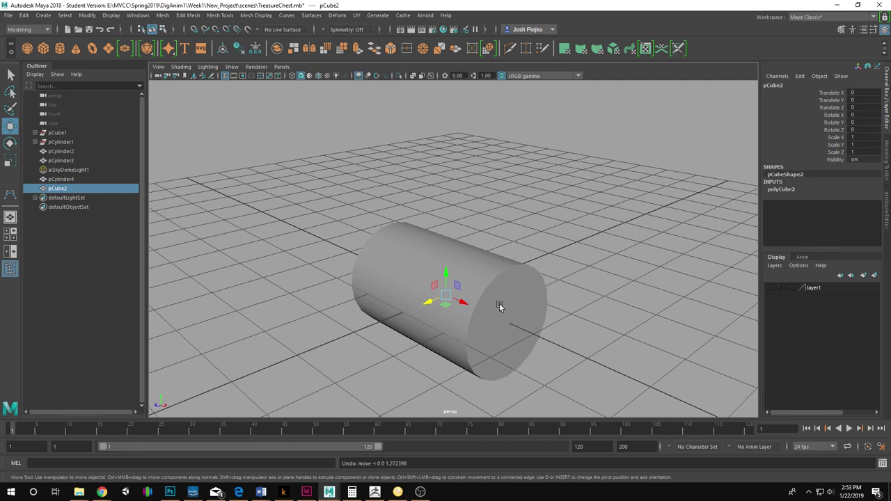
Set the cube's width to 3, depth to 2 and depth subdivisions to 2.
{"action": "left_click", "coordinate": [784, 190]}
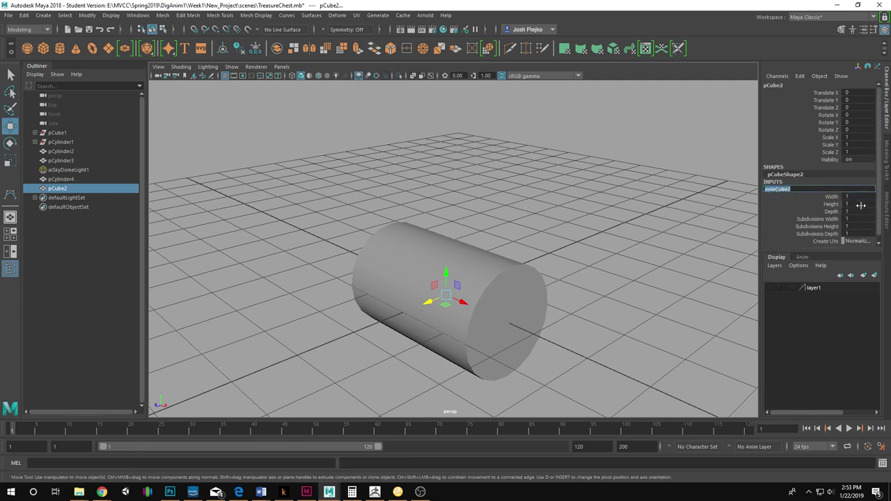
{"action": "left_click", "coordinate": [855, 196]}
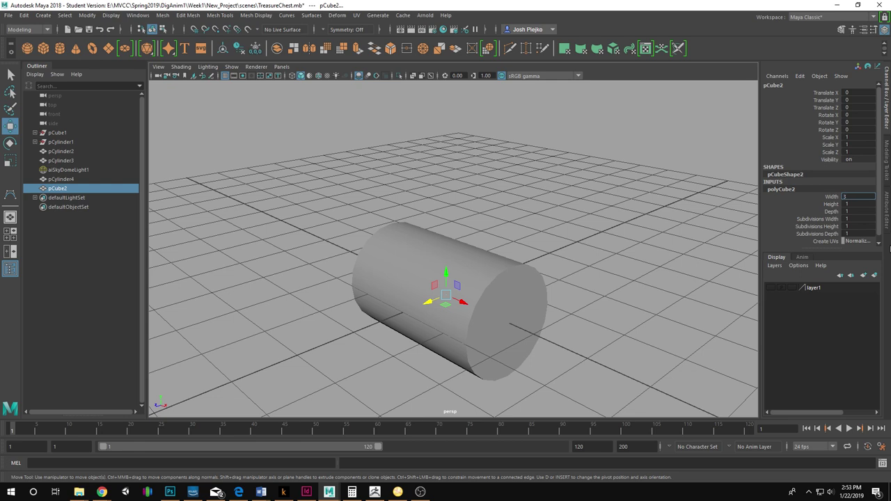
{"action": "left_click", "coordinate": [862, 211]}
{"action": "type", "text": "2"}
{"action": "key", "text": "Return"}
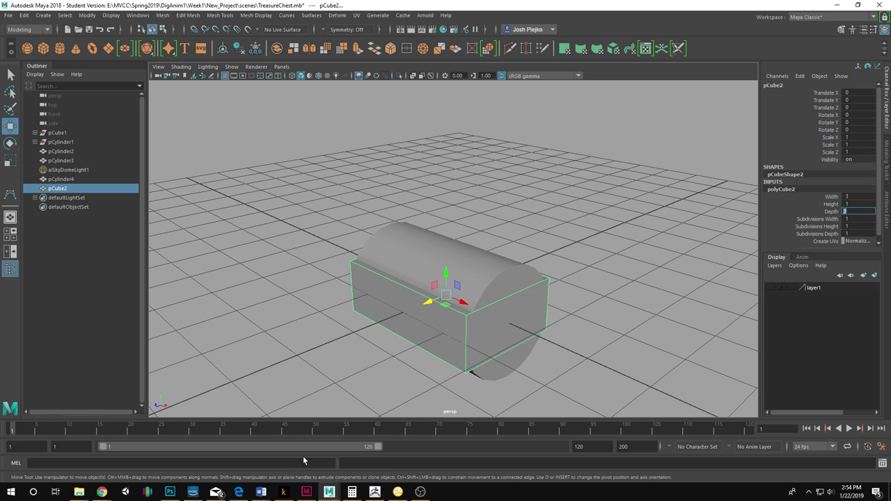
{"action": "left_click", "coordinate": [851, 233]}
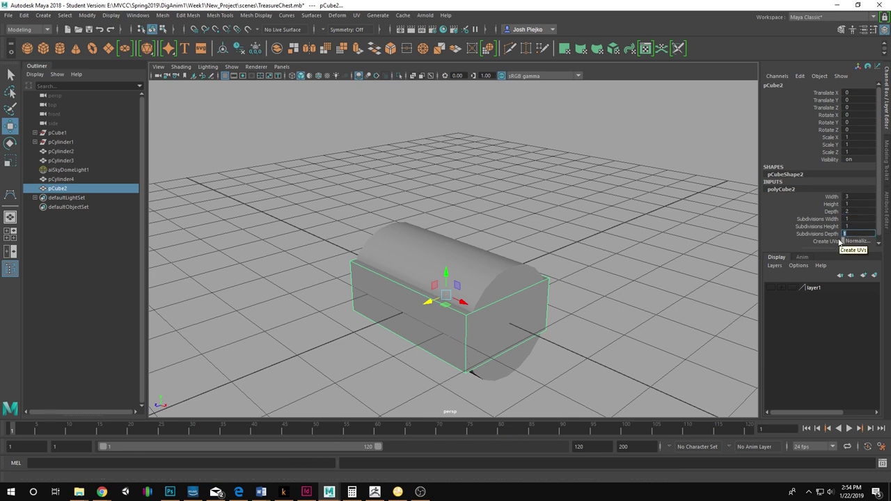
{"action": "type", "text": "2"}
{"action": "key", "text": "Return"}
Compare the cylinder's end-cap center with the cube's top edge and middle division, selecting each object in turn.
{"action": "left_click_drag", "start_coordinate": [540, 278], "coordinate": [480, 317], "text": "alt"}
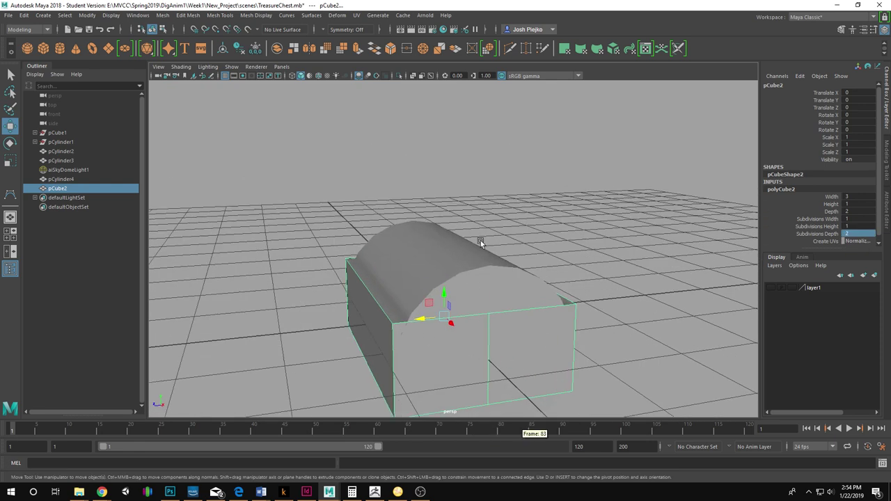
{"action": "left_click", "coordinate": [503, 277]}
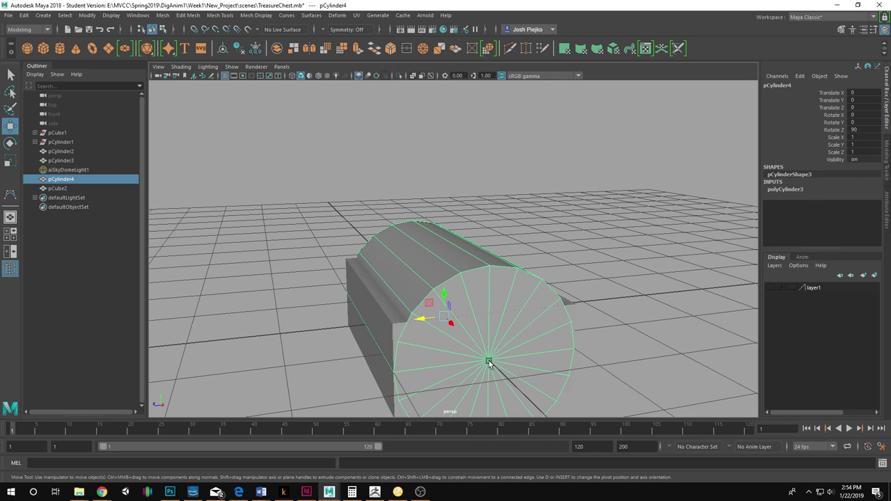
{"action": "left_click_drag", "start_coordinate": [489, 361], "coordinate": [479, 297], "text": "alt"}
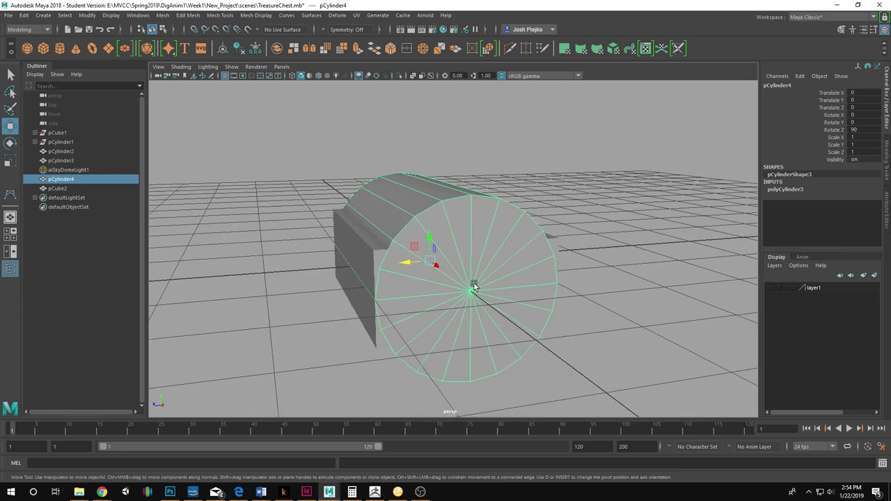
{"action": "left_click", "coordinate": [354, 246]}
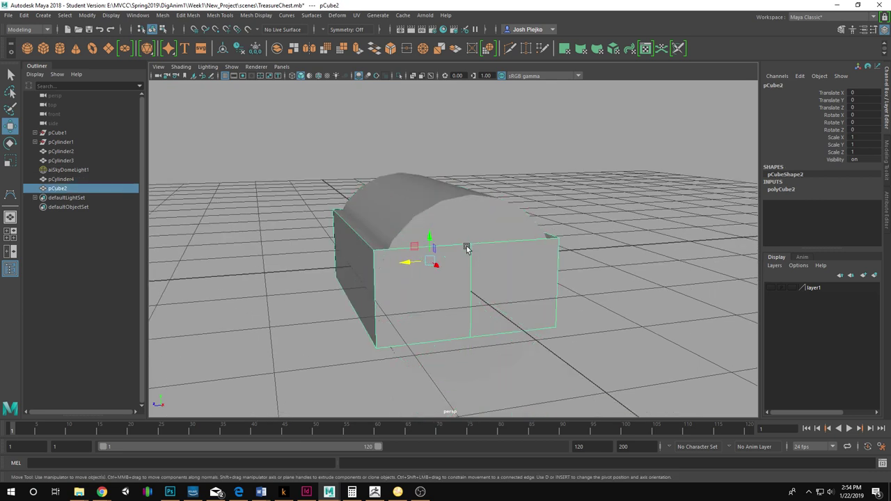
{"action": "left_click", "coordinate": [478, 206]}
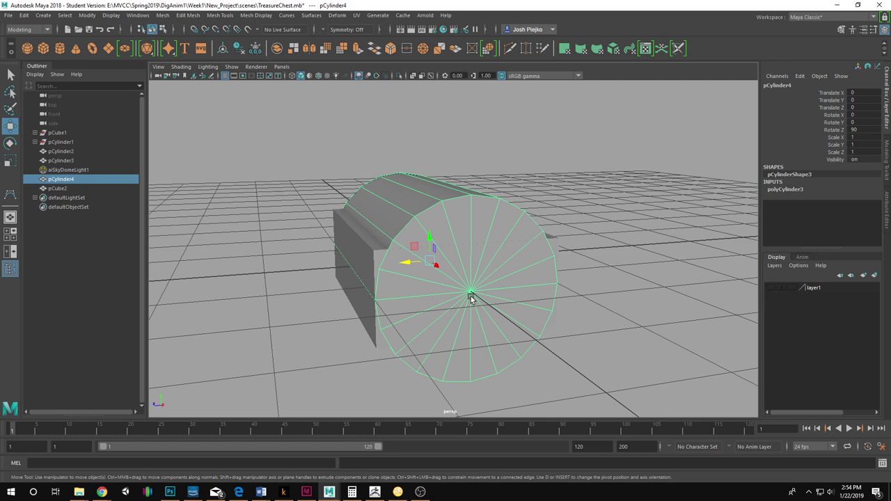
{"action": "left_click", "coordinate": [359, 234]}
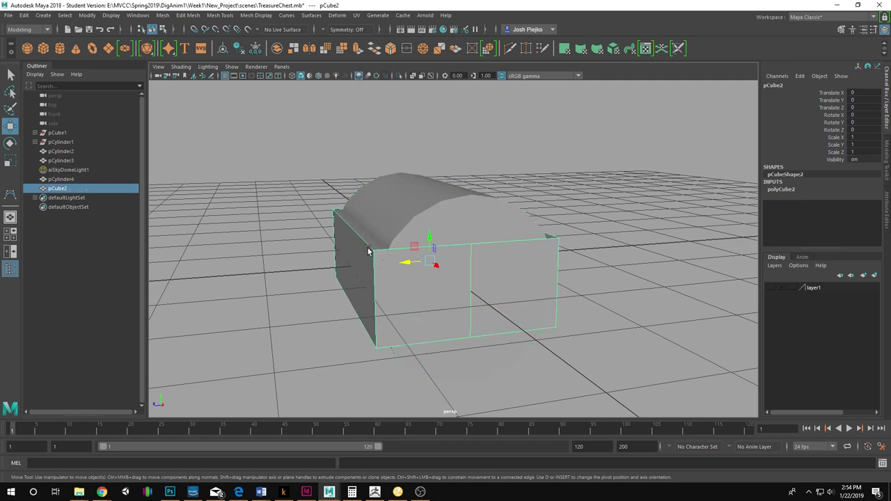
{"action": "left_click_drag", "start_coordinate": [366, 240], "coordinate": [384, 282], "text": "alt"}
Raise the cylinder to about 0.499 in Translate Y so its middle lines up with the cube's top edge.
{"action": "left_click", "coordinate": [457, 201]}
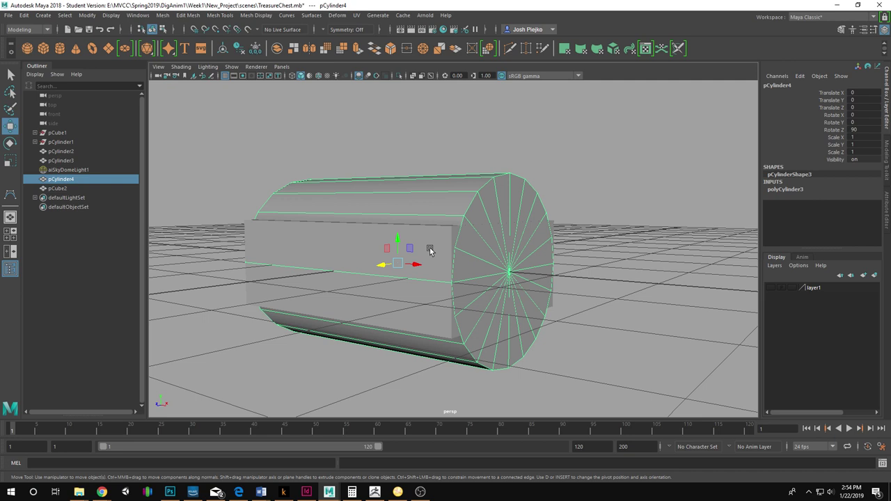
{"action": "left_click_drag", "start_coordinate": [432, 250], "coordinate": [391, 222], "text": "alt"}
{"action": "left_click_drag", "start_coordinate": [423, 326], "coordinate": [391, 333], "text": "alt"}
{"action": "left_click", "coordinate": [391, 333]}
{"action": "left_click", "coordinate": [365, 243], "text": "shift"}
{"action": "scroll", "coordinate": [353, 290], "scroll_direction": "up", "scroll_amount": 3}
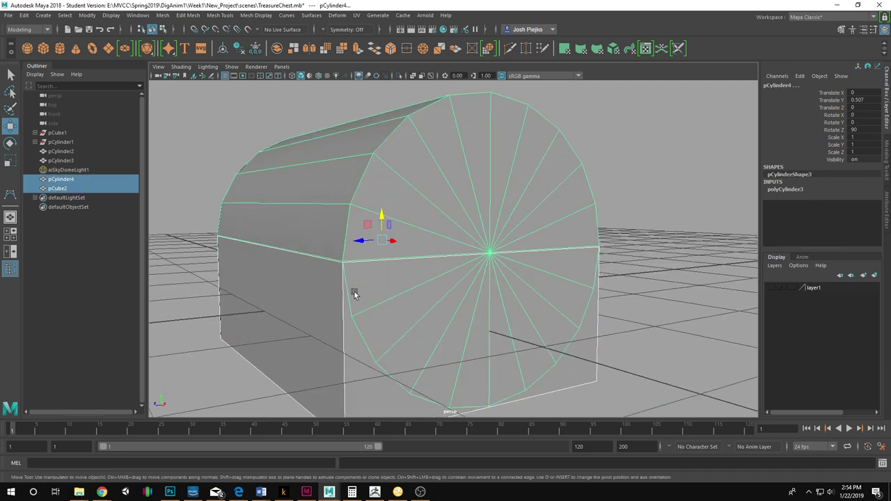
{"action": "left_click", "coordinate": [362, 219]}
{"action": "left_click_drag", "start_coordinate": [381, 213], "coordinate": [380, 214]}
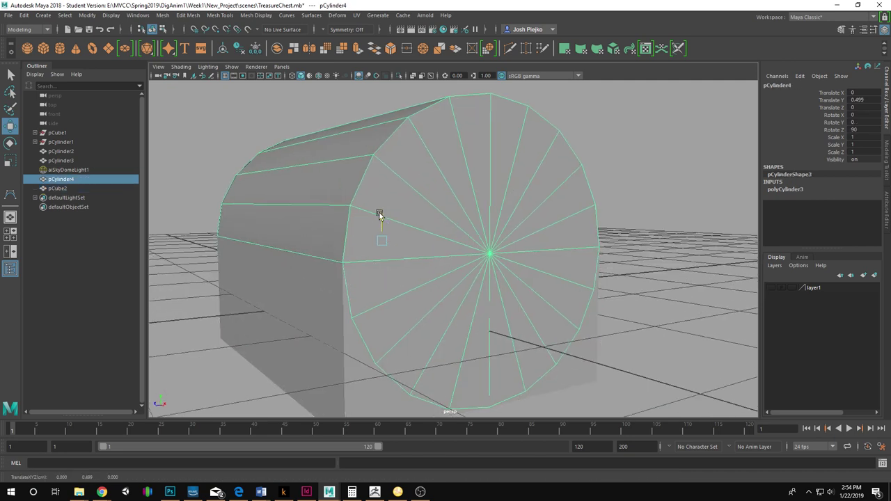
Delete the lower half of the cylinder's faces in the side view and return to object mode.
{"action": "scroll", "coordinate": [295, 341], "scroll_direction": "down", "scroll_amount": 5}
{"action": "left_click_drag", "start_coordinate": [295, 301], "coordinate": [326, 313], "text": "alt"}
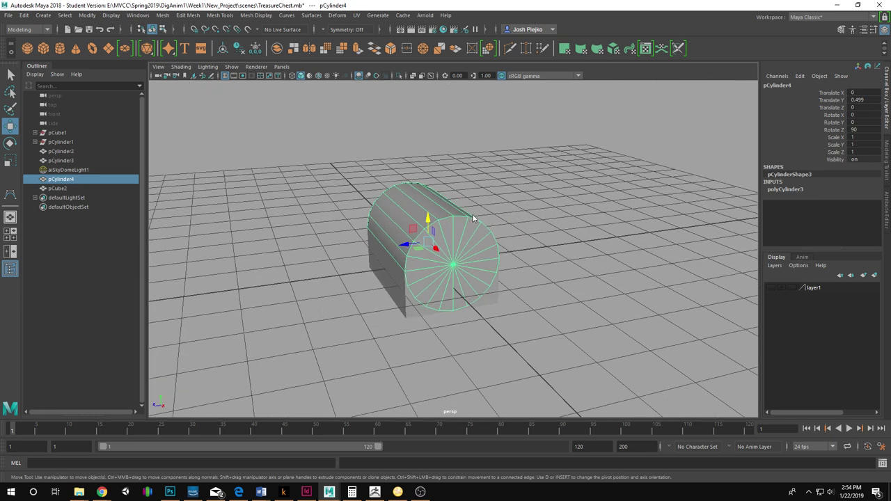
{"action": "key", "text": "space"}
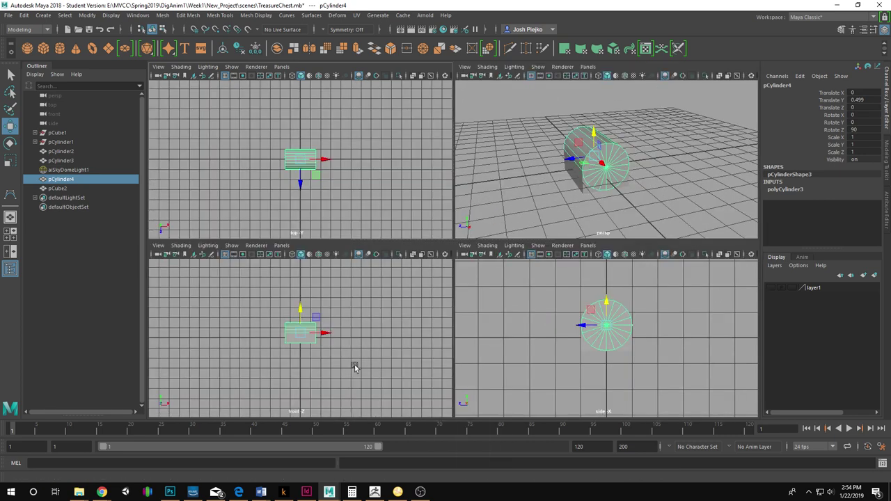
{"action": "right_click_drag", "start_coordinate": [545, 350], "coordinate": [686, 355], "text": "alt"}
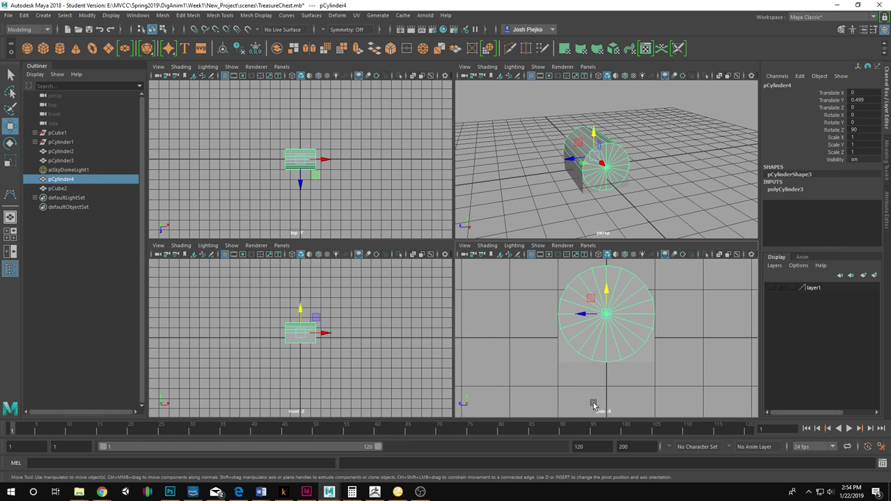
{"action": "key", "text": "space"}
{"action": "middle_click_drag", "start_coordinate": [603, 205], "coordinate": [585, 301], "text": "alt"}
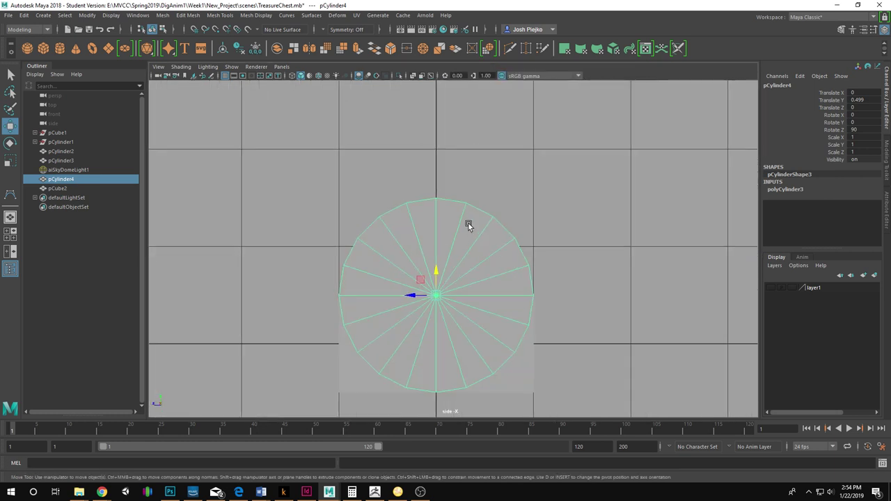
{"action": "right_click", "coordinate": [469, 224]}
{"action": "left_click", "coordinate": [471, 248]}
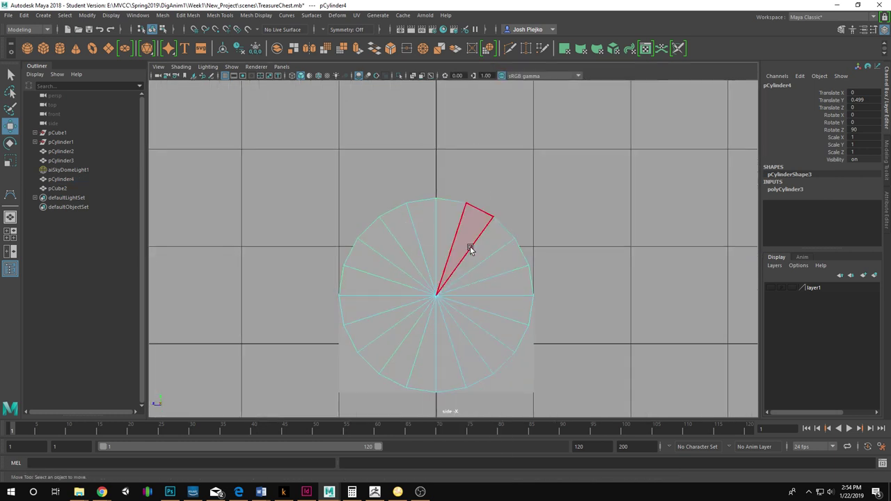
{"action": "left_click_drag", "start_coordinate": [335, 312], "coordinate": [630, 408]}
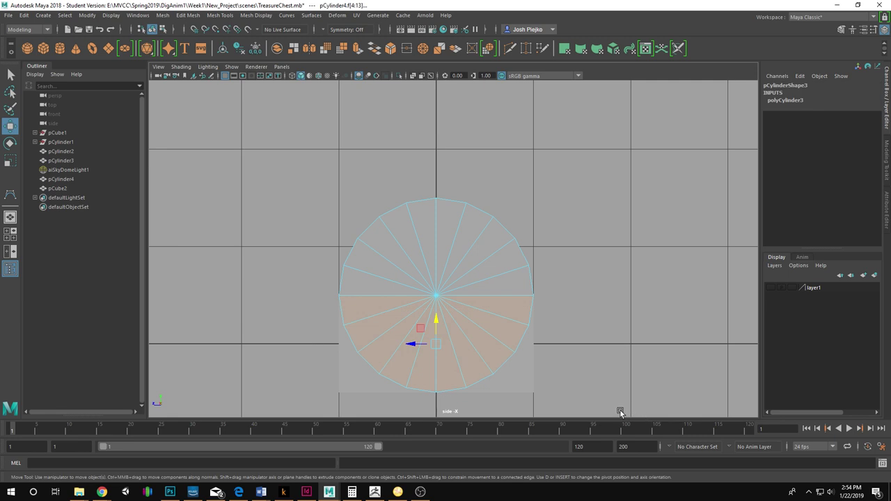
{"action": "key", "text": "Delete"}
{"action": "right_click_drag", "start_coordinate": [397, 208], "coordinate": [498, 149]}
{"action": "left_click", "coordinate": [545, 117]}
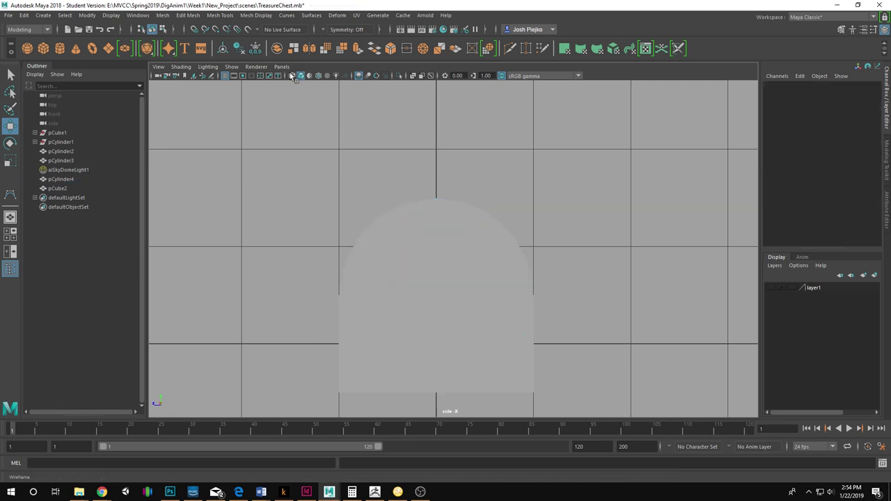
Examine in perspective how the half-cylinder lid sits on the box, with both objects selected.
{"action": "left_click", "coordinate": [286, 68]}
{"action": "mouse_move", "coordinate": [340, 76]}
{"action": "left_click", "coordinate": [388, 76]}
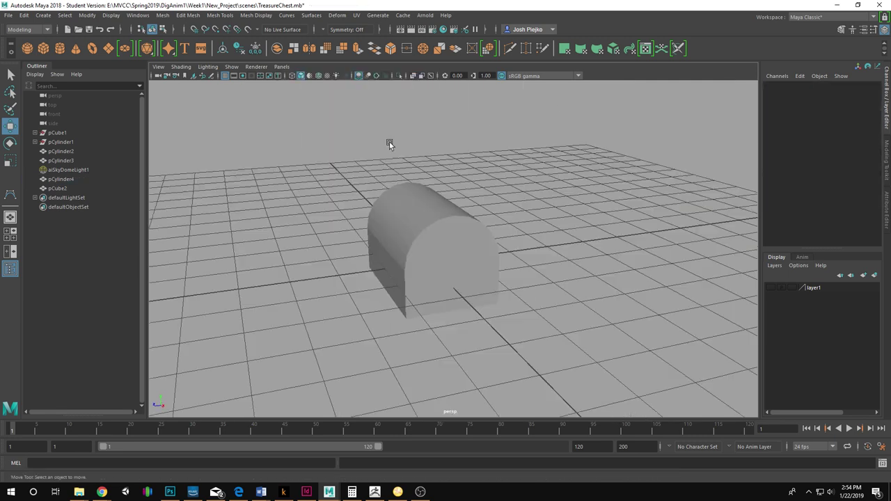
{"action": "left_click_drag", "start_coordinate": [433, 304], "coordinate": [507, 288], "text": "alt"}
{"action": "scroll", "coordinate": [506, 286], "scroll_direction": "up", "scroll_amount": 4}
{"action": "left_click", "coordinate": [477, 221]}
{"action": "left_click", "coordinate": [501, 320], "text": "shift"}
{"action": "left_click_drag", "start_coordinate": [501, 320], "coordinate": [470, 245], "text": "alt"}
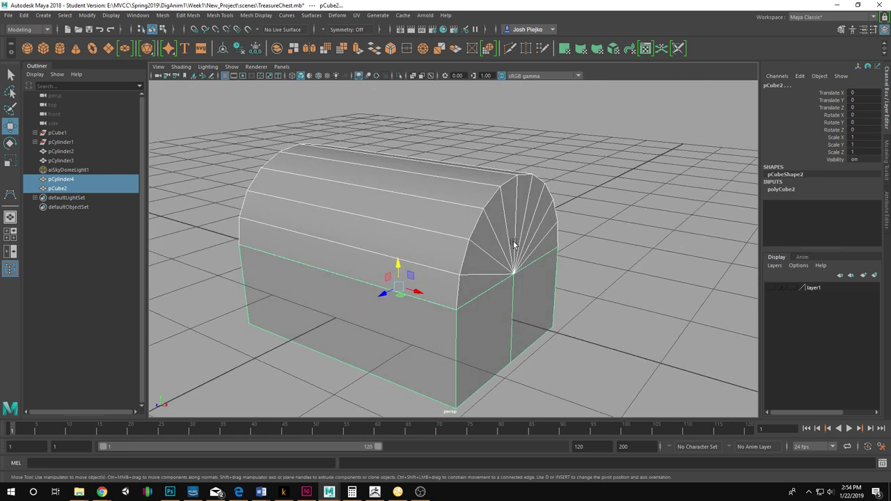
{"action": "mouse_move", "coordinate": [563, 291]}
{"action": "left_mouse_down", "text": "alt"}
{"action": "mouse_move", "coordinate": [549, 299]}
{"action": "mouse_move", "coordinate": [567, 294]}
{"action": "left_mouse_up", "text": "alt"}
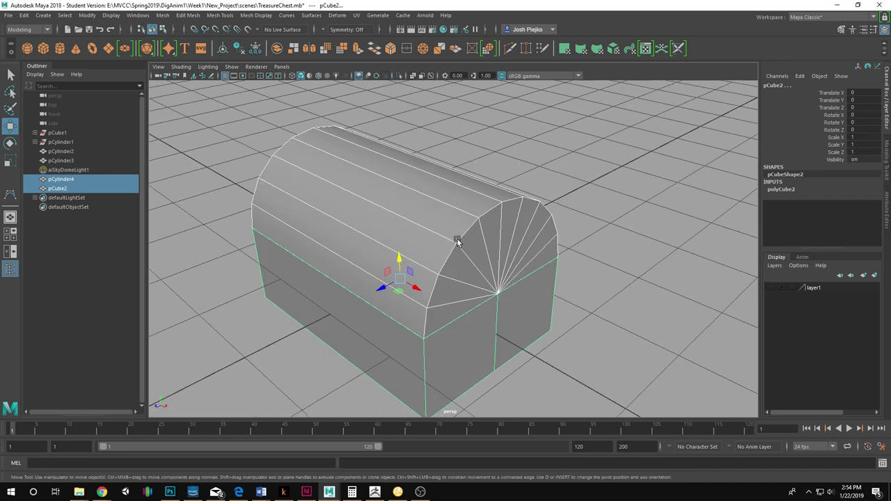
Move the half-cylinder lid away from the box along Z to about -3.73.
{"action": "left_click", "coordinate": [646, 189]}
{"action": "left_click", "coordinate": [465, 302]}
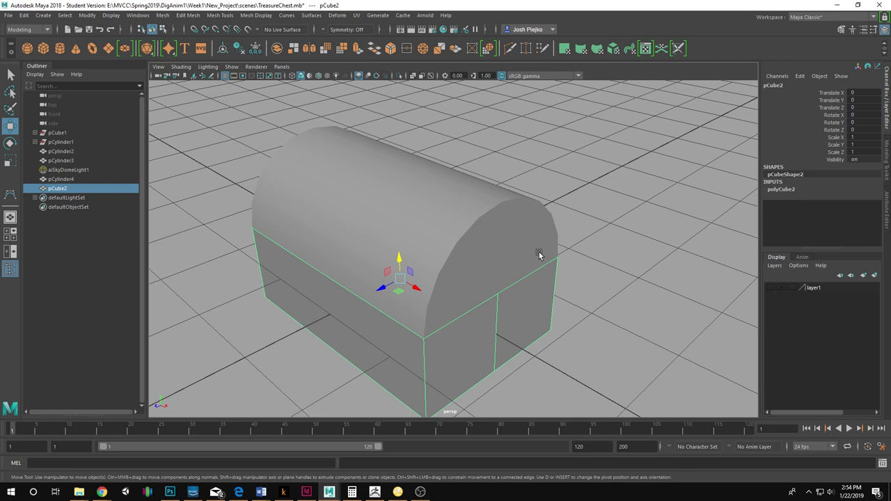
{"action": "left_click", "coordinate": [469, 242]}
{"action": "left_click_drag", "start_coordinate": [378, 249], "coordinate": [582, 159]}
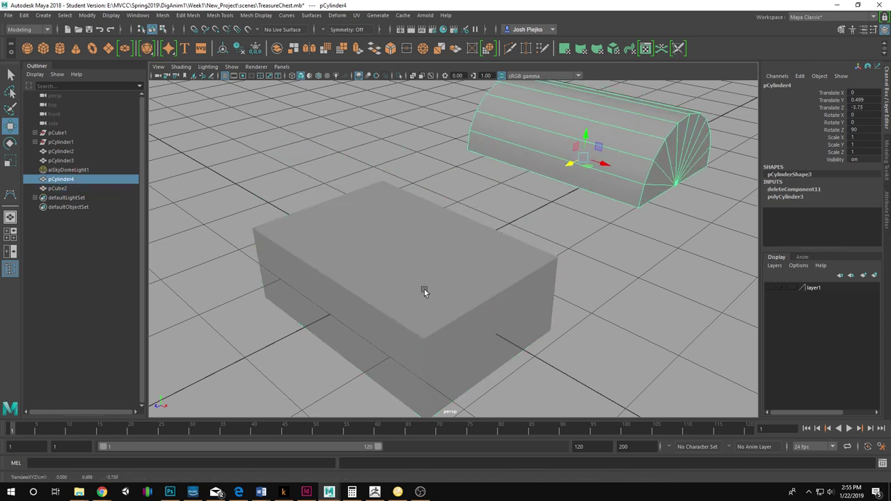
Delete the two top faces of the box.
{"action": "left_click", "coordinate": [423, 291]}
{"action": "left_click_drag", "start_coordinate": [424, 290], "coordinate": [477, 228], "text": "alt"}
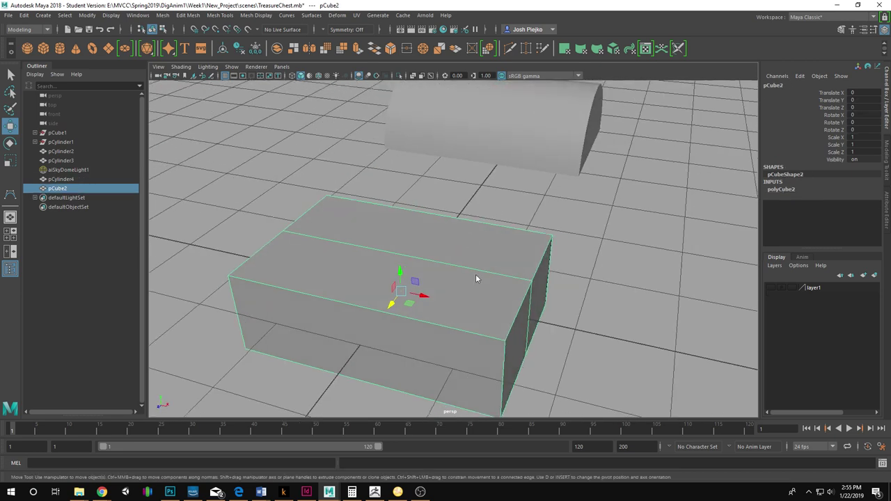
{"action": "key", "text": "F11"}
{"action": "left_click", "coordinate": [485, 241]}
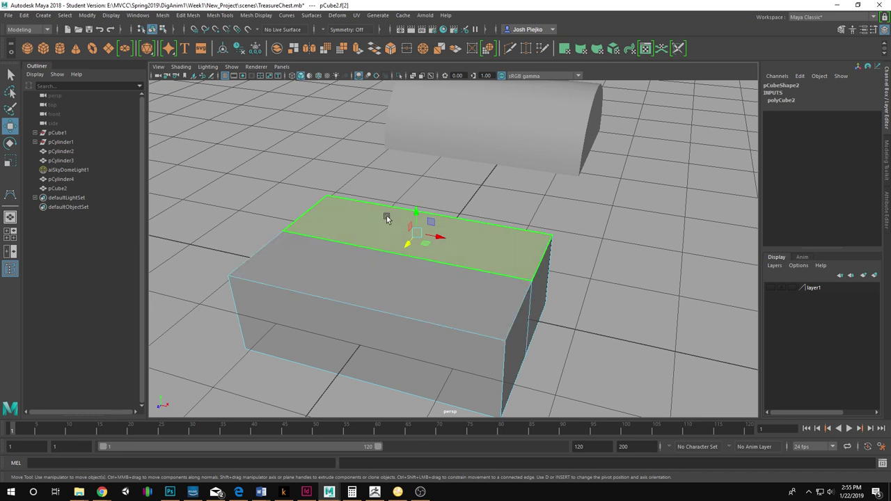
{"action": "right_click", "coordinate": [499, 261]}
{"action": "key", "text": "q"}
{"action": "left_click", "coordinate": [442, 288], "text": "shift"}
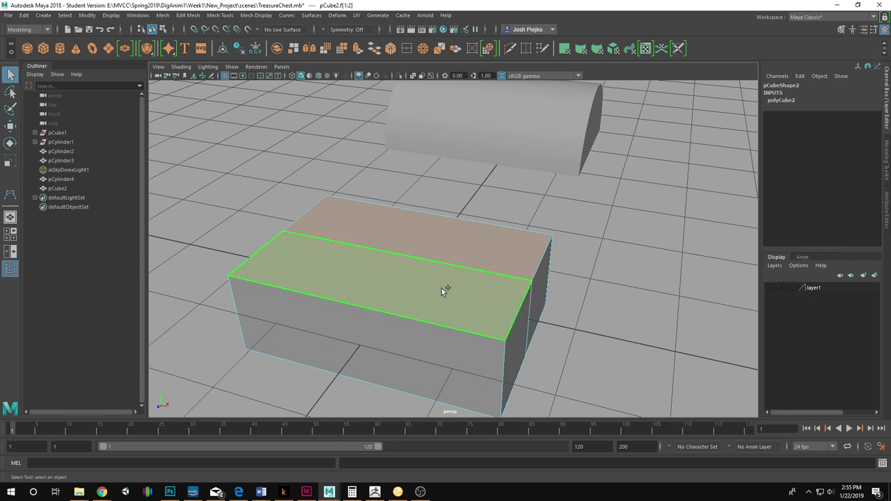
{"action": "left_click_drag", "start_coordinate": [441, 309], "coordinate": [526, 287], "text": "alt"}
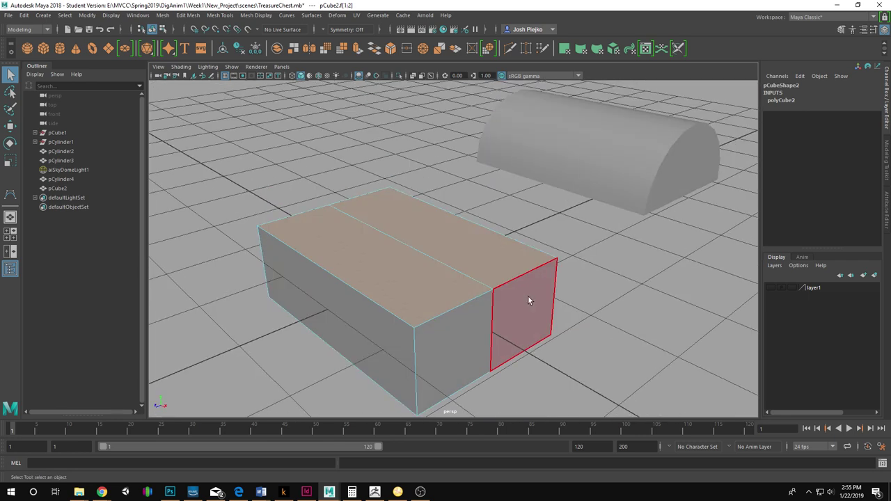
{"action": "key", "text": "Delete"}
Move the half-cylinder lid back onto the box with grid snapping, at Translate Z 0.
{"action": "left_click", "coordinate": [625, 172]}
{"action": "key", "text": "w"}
{"action": "left_click_drag", "start_coordinate": [625, 226], "coordinate": [603, 225], "text": "alt"}
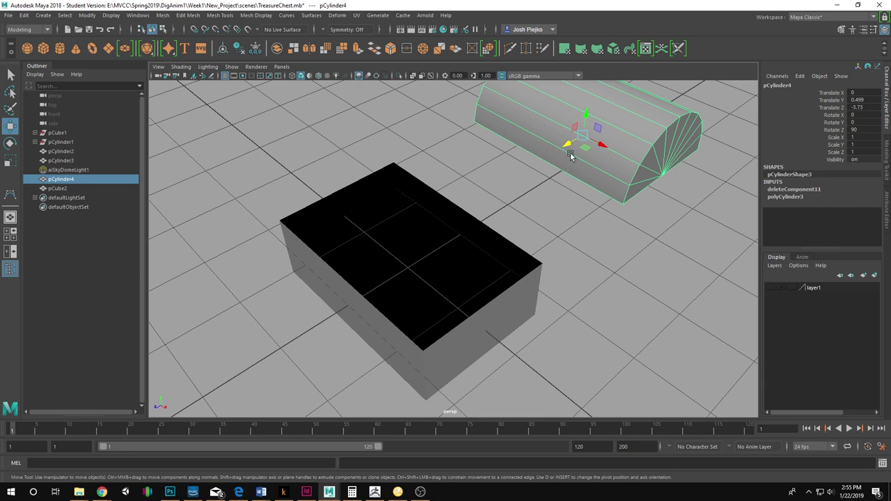
{"action": "key", "text": "x"}
{"action": "left_click_drag", "start_coordinate": [567, 146], "coordinate": [414, 259]}
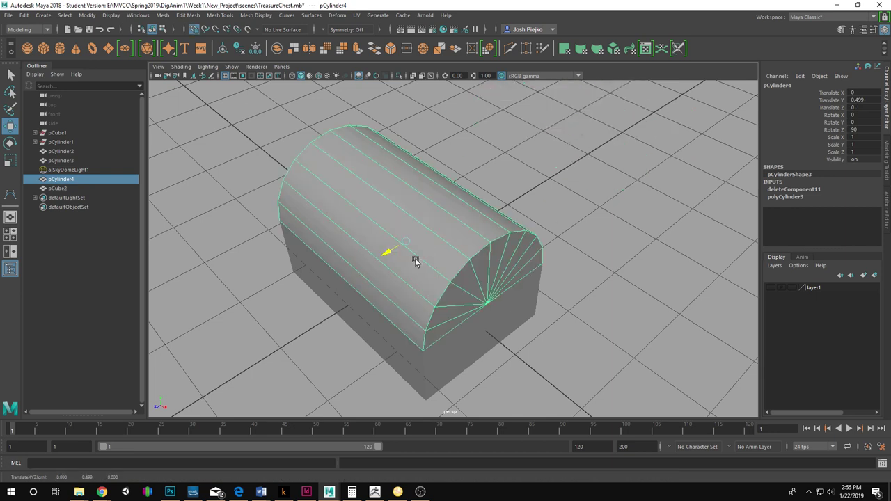
{"action": "left_click", "coordinate": [643, 291]}
Combine the half-cylinder lid and the box into one mesh.
{"action": "left_click_drag", "start_coordinate": [511, 350], "coordinate": [527, 305], "text": "alt"}
{"action": "left_click", "coordinate": [456, 245]}
{"action": "left_click", "coordinate": [481, 296], "text": "shift"}
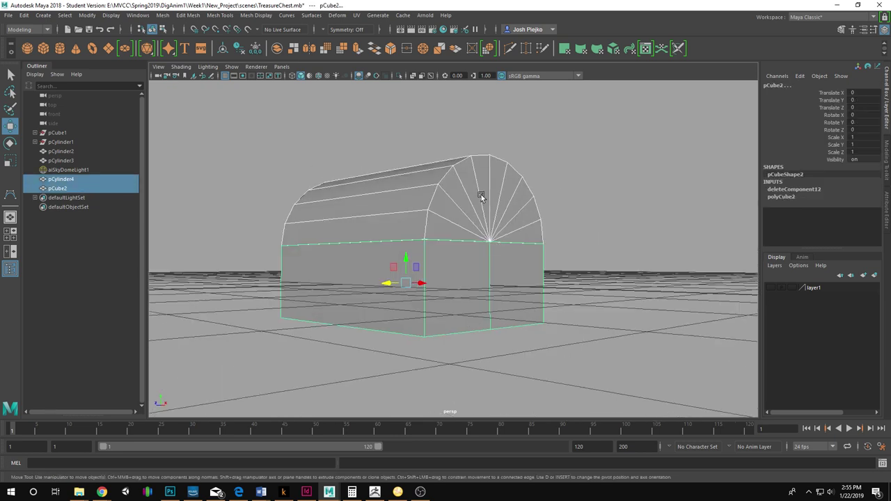
{"action": "left_click_drag", "start_coordinate": [461, 336], "coordinate": [478, 327], "text": "alt"}
{"action": "left_click", "coordinate": [162, 15]}
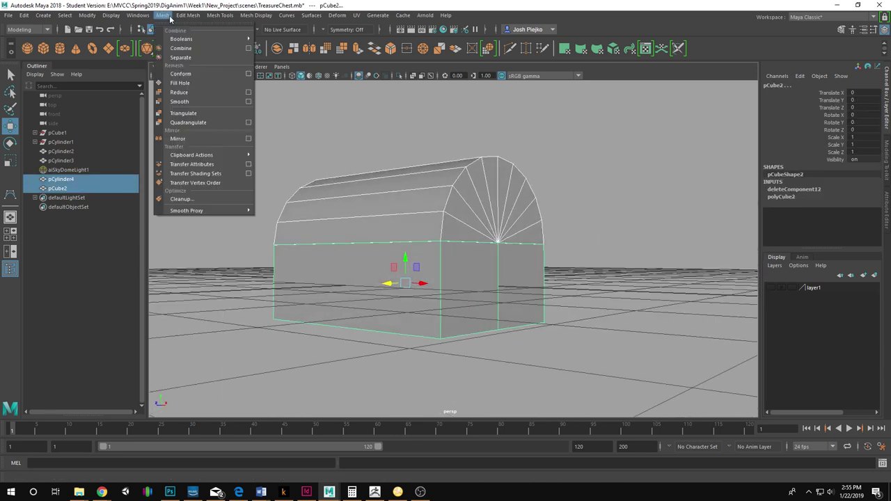
{"action": "left_click", "coordinate": [182, 48]}
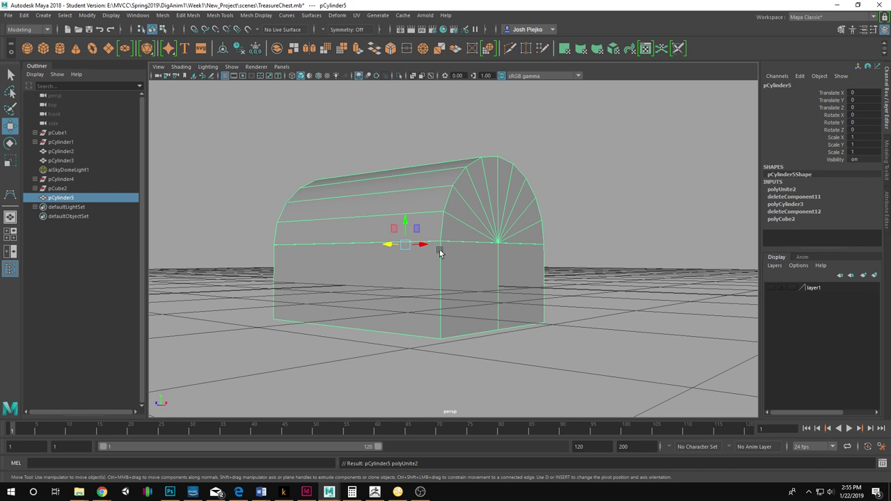
Select all vertices of the combined chest mesh.
{"action": "left_click_drag", "start_coordinate": [438, 248], "coordinate": [511, 285], "text": "alt"}
{"action": "key", "text": "F9"}
{"action": "left_click_drag", "start_coordinate": [242, 229], "coordinate": [348, 250]}
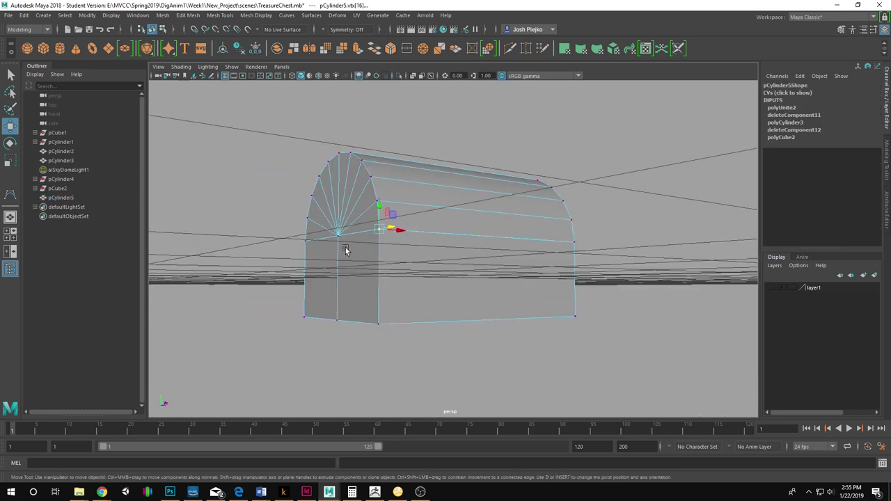
{"action": "left_click_drag", "start_coordinate": [264, 125], "coordinate": [623, 334]}
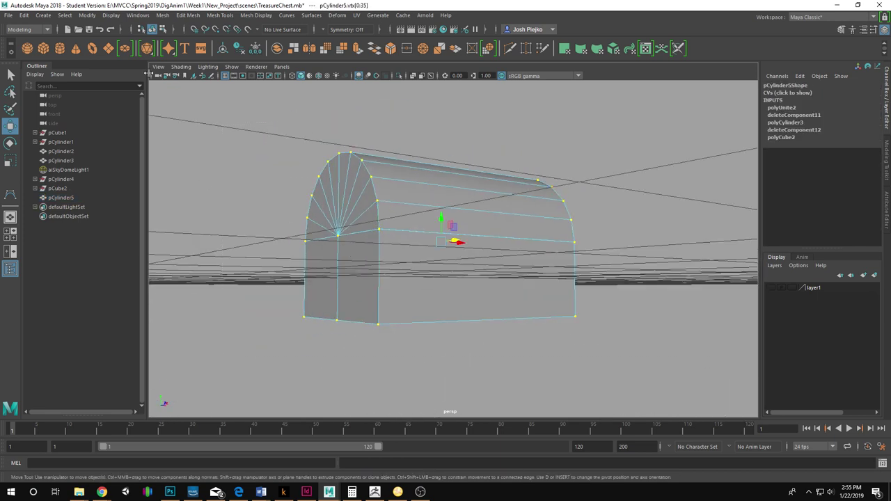
Try merging the selected vertices with a 0.01 distance threshold, inspect the end cap, and undo the merge.
{"action": "left_click", "coordinate": [163, 15]}
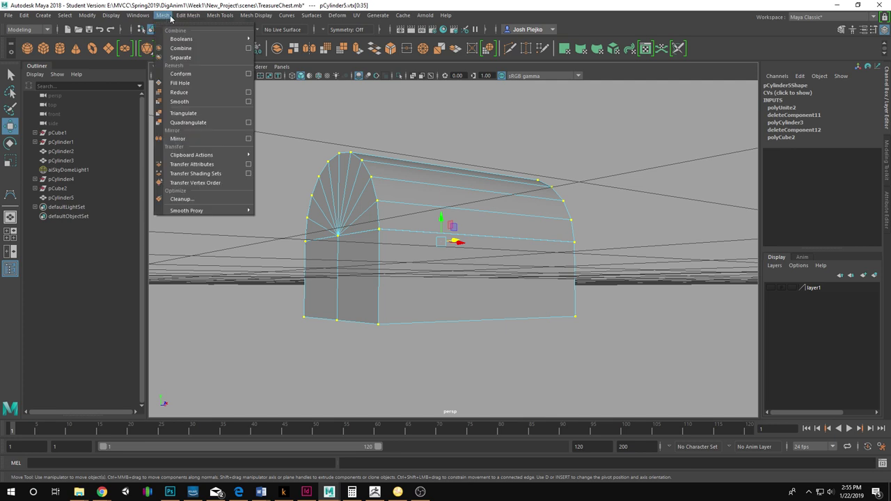
{"action": "mouse_move", "coordinate": [188, 16]}
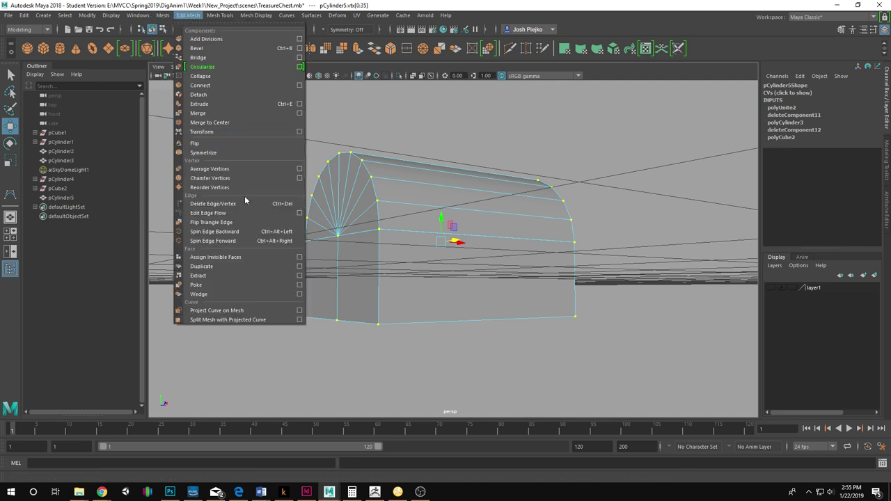
{"action": "left_click", "coordinate": [225, 112]}
{"action": "left_click_drag", "start_coordinate": [241, 135], "coordinate": [308, 304], "text": "alt"}
{"action": "right_click_drag", "start_coordinate": [308, 304], "coordinate": [438, 299], "text": "alt"}
{"action": "left_click_drag", "start_coordinate": [438, 299], "coordinate": [431, 302], "text": "alt"}
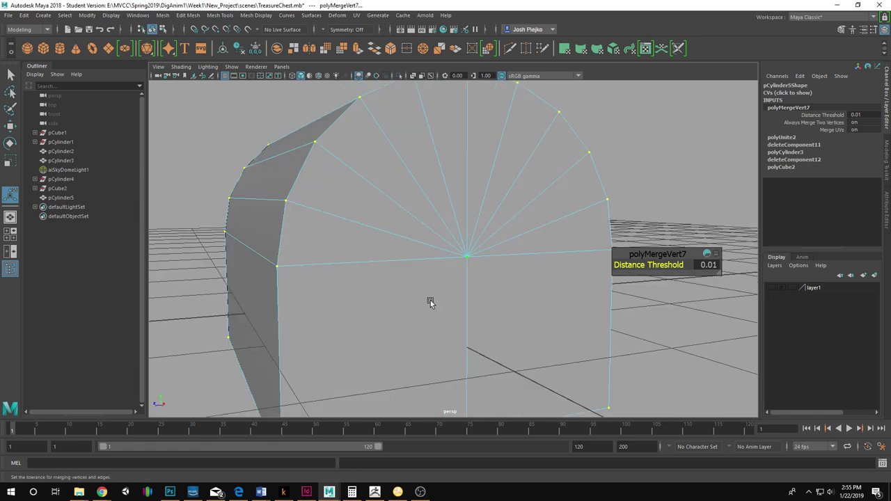
{"action": "key", "text": "ctrl+z"}
Merge all the chest's selected vertices with a distance threshold of 0.01 after checking the seam between lid and box.
{"action": "right_click_drag", "start_coordinate": [350, 324], "coordinate": [575, 327], "text": "alt"}
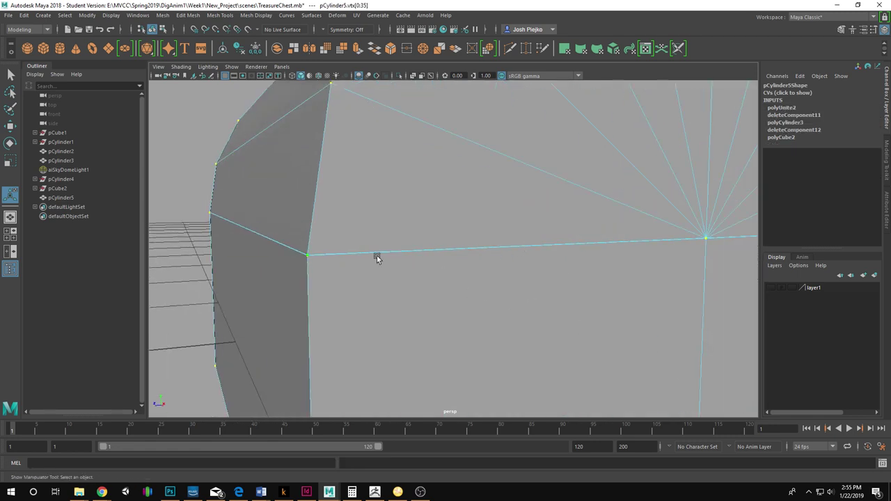
{"action": "right_click_drag", "start_coordinate": [382, 274], "coordinate": [209, 257], "text": "alt"}
{"action": "left_click_drag", "start_coordinate": [208, 257], "coordinate": [397, 258], "text": "alt"}
{"action": "left_click_drag", "start_coordinate": [293, 339], "coordinate": [447, 374], "text": "alt"}
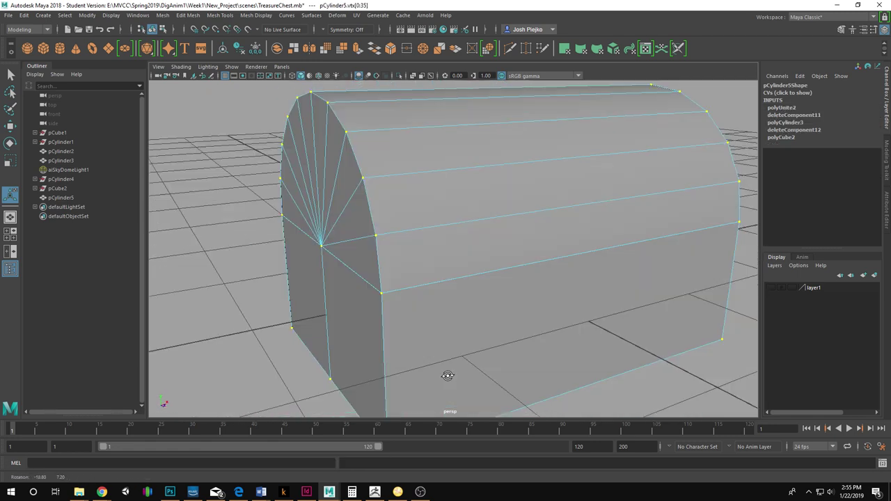
{"action": "right_click_drag", "start_coordinate": [448, 375], "coordinate": [477, 380], "text": "alt"}
{"action": "left_click_drag", "start_coordinate": [354, 347], "coordinate": [426, 322], "text": "alt"}
{"action": "right_click_drag", "start_coordinate": [425, 323], "coordinate": [442, 321], "text": "alt"}
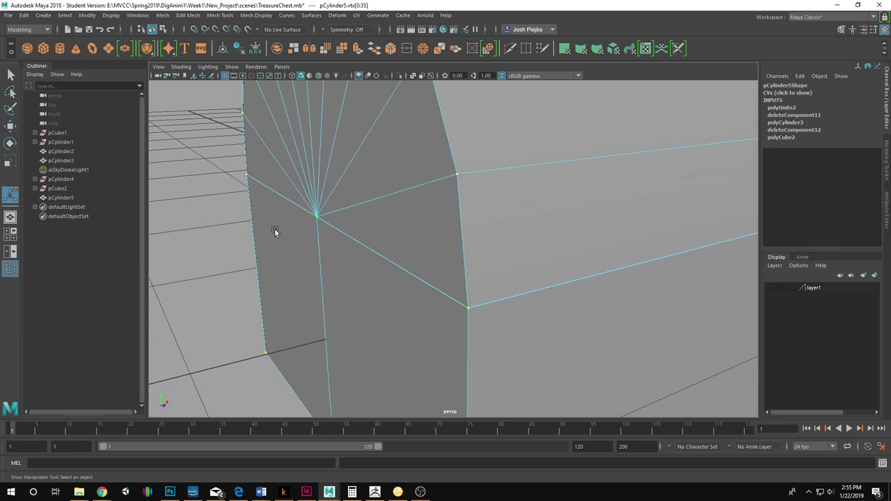
{"action": "right_click_drag", "start_coordinate": [275, 232], "coordinate": [405, 281], "text": "alt"}
{"action": "left_click", "coordinate": [188, 14]}
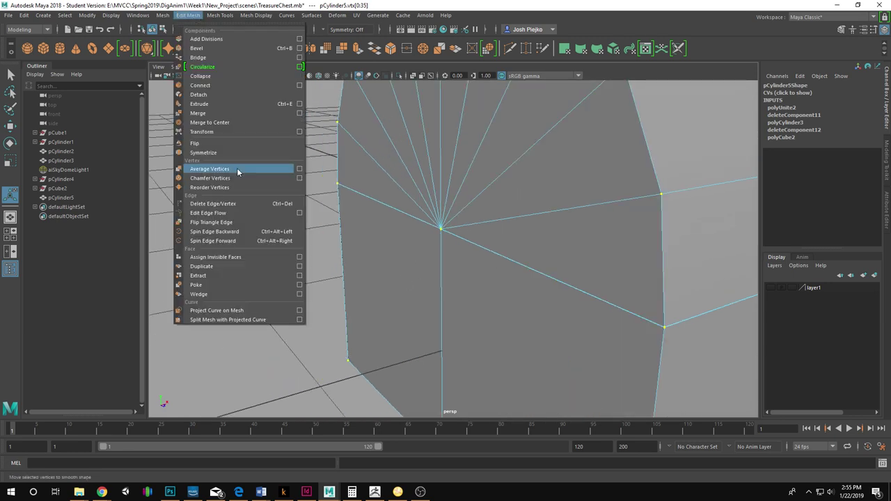
{"action": "left_click", "coordinate": [229, 113]}
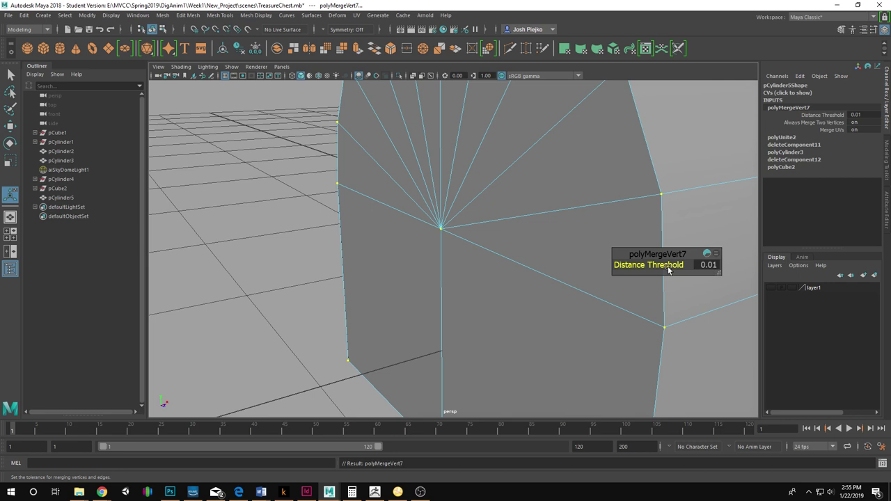
Try a distance threshold of 0 for the vertex merge, then undo the change.
{"action": "mouse_move", "coordinate": [668, 270]}
{"action": "left_mouse_down"}
{"action": "mouse_move", "coordinate": [697, 266]}
{"action": "mouse_move", "coordinate": [665, 266]}
{"action": "left_mouse_up"}
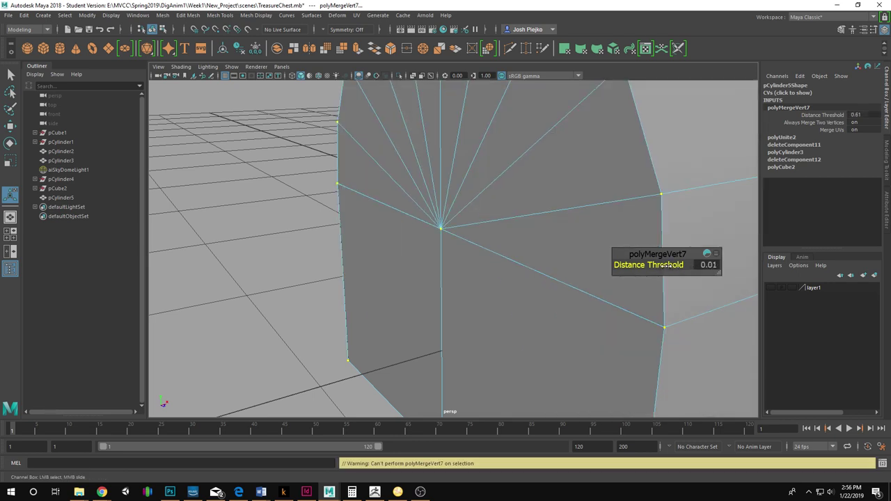
{"action": "scroll", "coordinate": [568, 281], "scroll_direction": "down", "scroll_amount": 5}
{"action": "middle_click_drag", "start_coordinate": [550, 286], "coordinate": [519, 292], "text": "alt"}
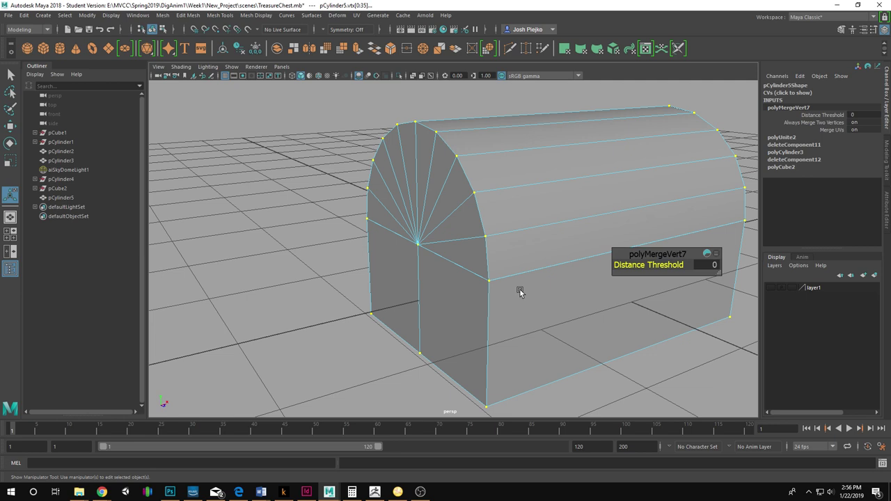
{"action": "key", "text": "ctrl+z"}
{"action": "middle_click_drag", "start_coordinate": [574, 309], "coordinate": [557, 316], "text": "alt"}
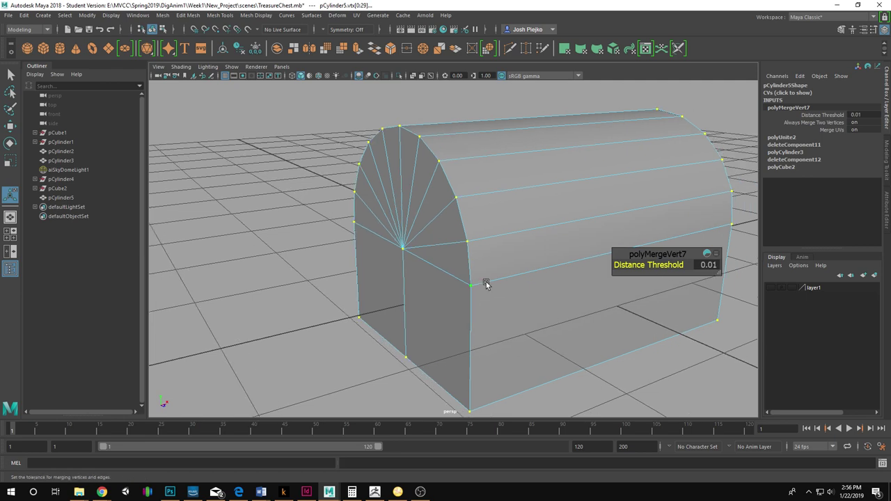
{"action": "scroll", "coordinate": [474, 313], "scroll_direction": "up", "scroll_amount": 4}
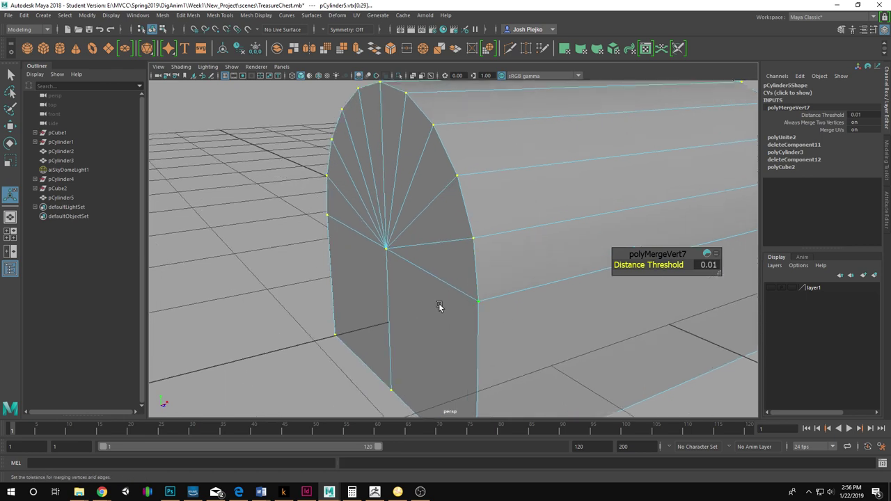
Return the merged chest mesh to object selection and frame the whole chest.
{"action": "left_click_drag", "start_coordinate": [468, 310], "coordinate": [463, 213], "text": "alt"}
{"action": "right_click_drag", "start_coordinate": [463, 212], "coordinate": [497, 187]}
{"action": "right_click_drag", "start_coordinate": [487, 188], "coordinate": [251, 191], "text": "alt"}
{"action": "left_click_drag", "start_coordinate": [250, 190], "coordinate": [467, 220], "text": "alt"}
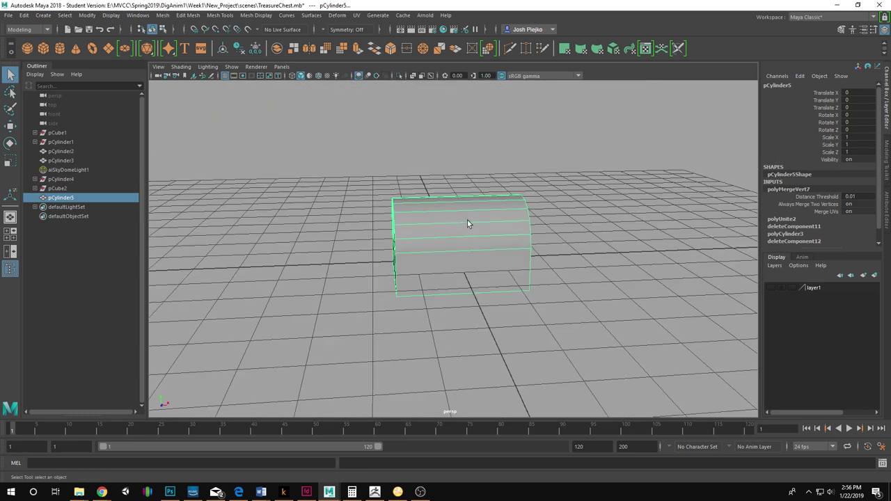
{"action": "right_click_drag", "start_coordinate": [467, 220], "coordinate": [497, 206]}
{"action": "left_click_drag", "start_coordinate": [497, 206], "coordinate": [474, 278], "text": "alt"}
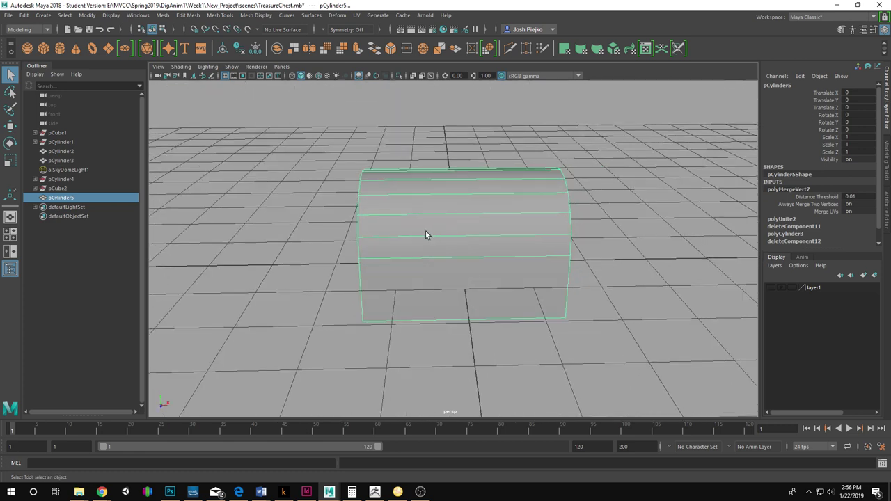
Select all the chest's faces, then deselect the long side and lid faces so only both end caps stay selected.
{"action": "right_click_drag", "start_coordinate": [470, 176], "coordinate": [474, 203]}
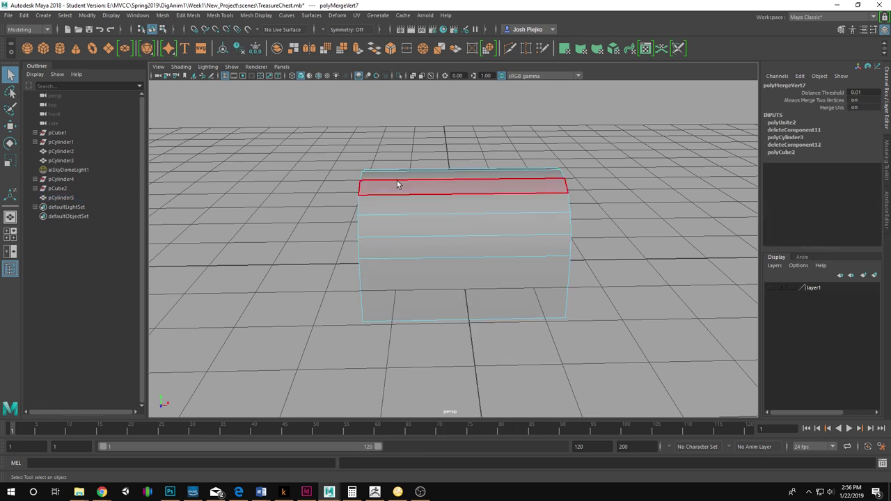
{"action": "left_click_drag", "start_coordinate": [217, 117], "coordinate": [699, 433]}
{"action": "left_click_drag", "start_coordinate": [600, 316], "coordinate": [420, 222], "text": "alt"}
{"action": "left_click_drag", "start_coordinate": [605, 231], "coordinate": [643, 278], "text": "alt"}
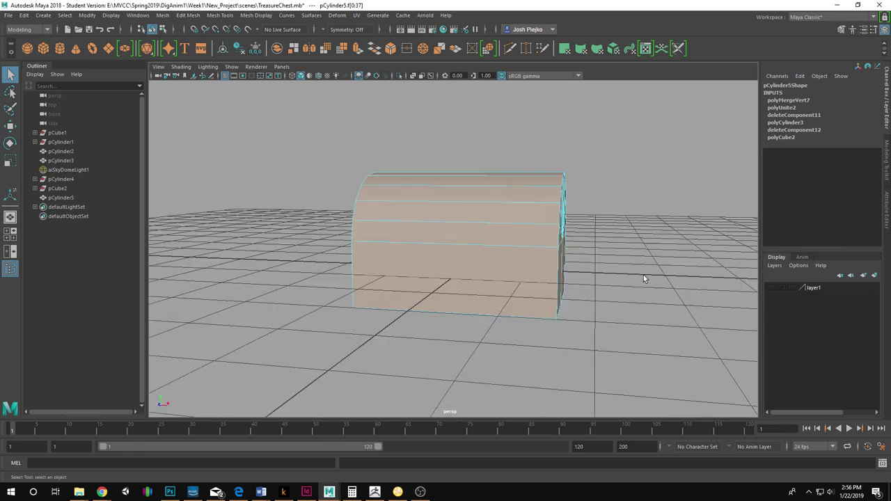
{"action": "left_click_drag", "start_coordinate": [449, 120], "coordinate": [503, 378], "text": "ctrl"}
{"action": "left_click_drag", "start_coordinate": [699, 200], "coordinate": [497, 247], "text": "alt"}
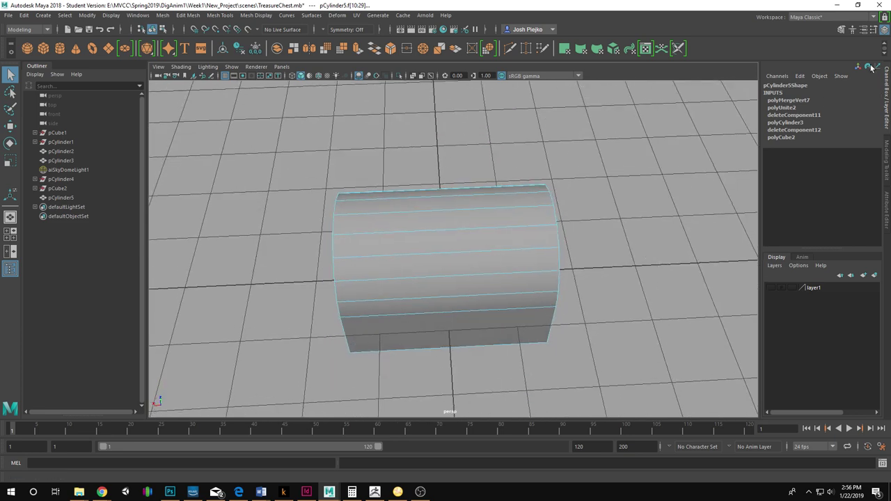
Show the Modeling Toolkit and extrude both end caps outward with a Local Translate Z of 0.381.
{"action": "left_click", "coordinate": [841, 30]}
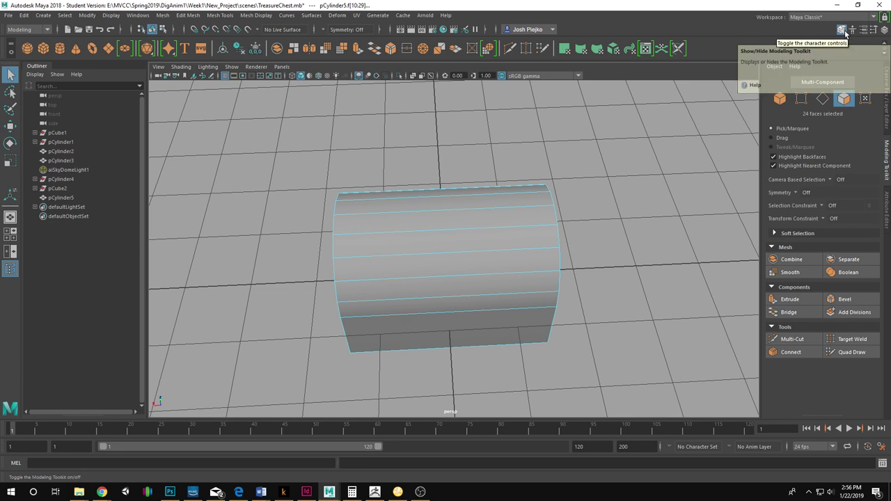
{"action": "left_click", "coordinate": [790, 299]}
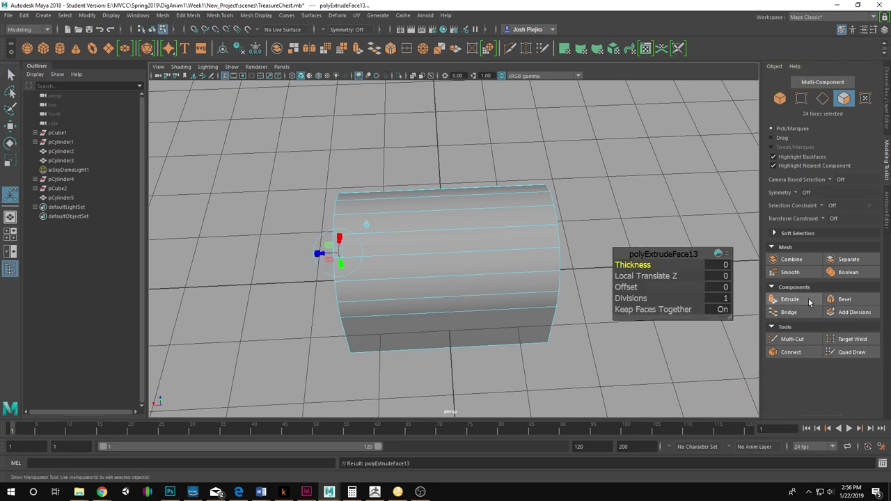
{"action": "left_click_drag", "start_coordinate": [322, 254], "coordinate": [508, 326]}
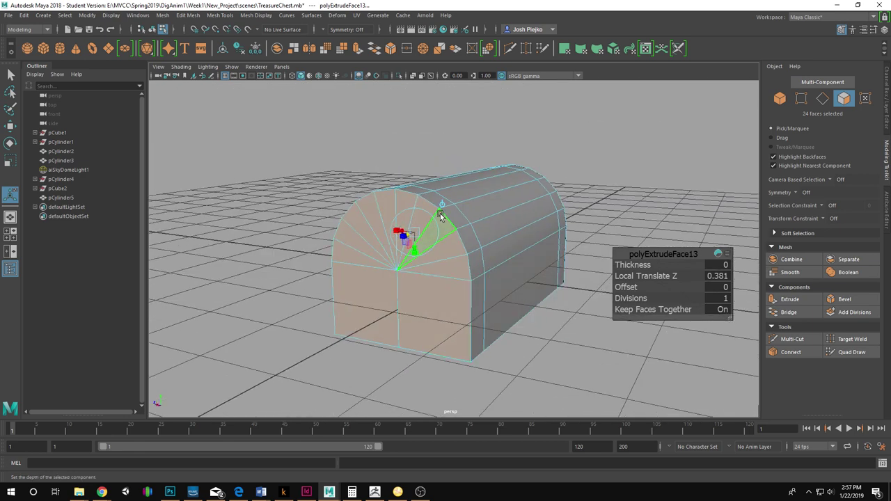
{"action": "left_click_drag", "start_coordinate": [446, 209], "coordinate": [483, 252], "text": "alt"}
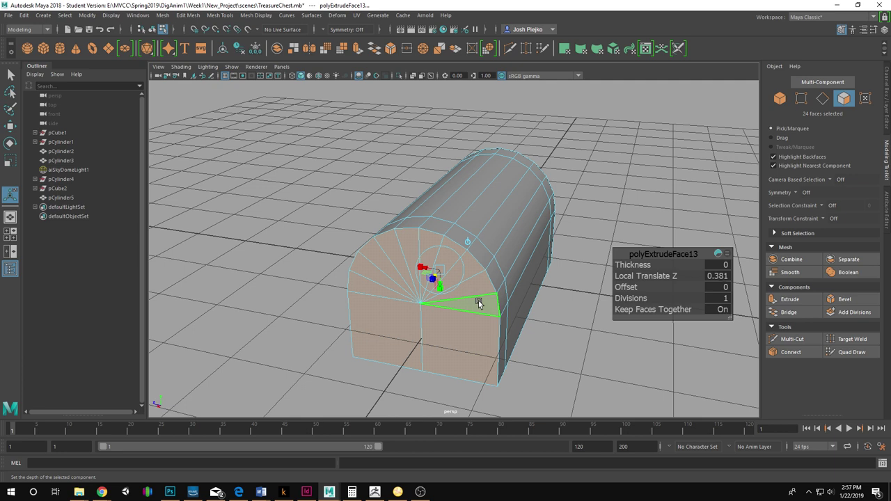
Try extruding the end caps again and scaling the new faces uniformly, then undo the attempt.
{"action": "key", "text": "w"}
{"action": "left_click_drag", "start_coordinate": [500, 325], "coordinate": [561, 322], "text": "alt"}
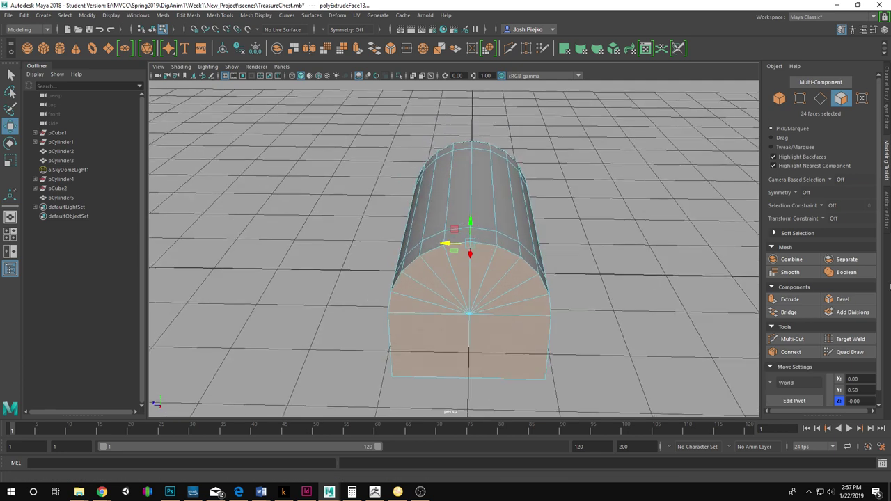
{"action": "left_click", "coordinate": [794, 305]}
{"action": "left_click_drag", "start_coordinate": [529, 293], "coordinate": [464, 239], "text": "alt"}
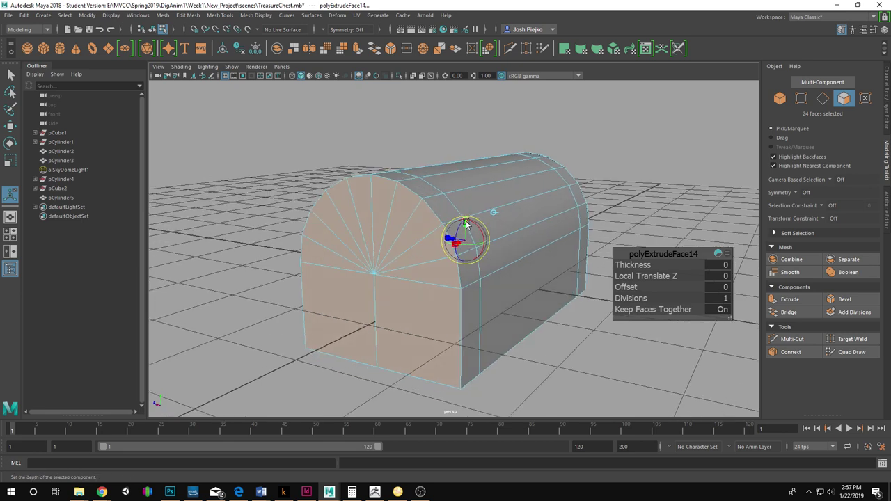
{"action": "left_click", "coordinate": [467, 218]}
{"action": "left_click", "coordinate": [467, 219]}
{"action": "left_click_drag", "start_coordinate": [450, 239], "coordinate": [463, 239], "text": "alt"}
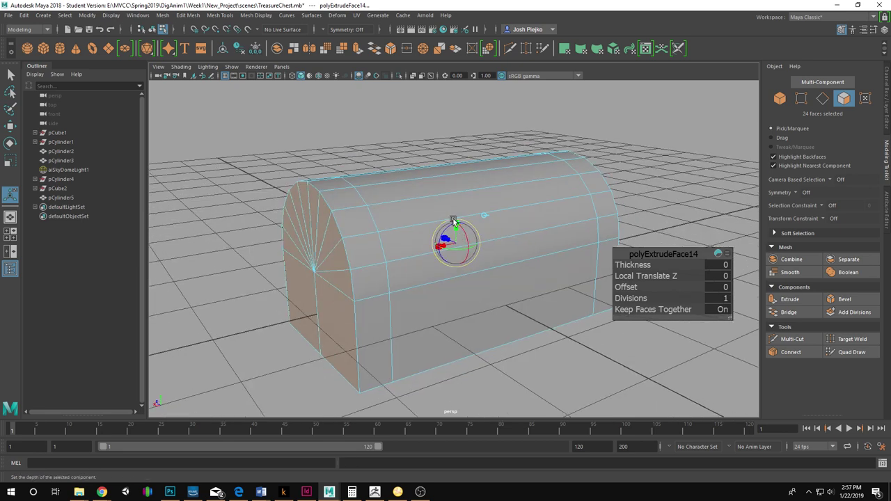
{"action": "key", "text": "r"}
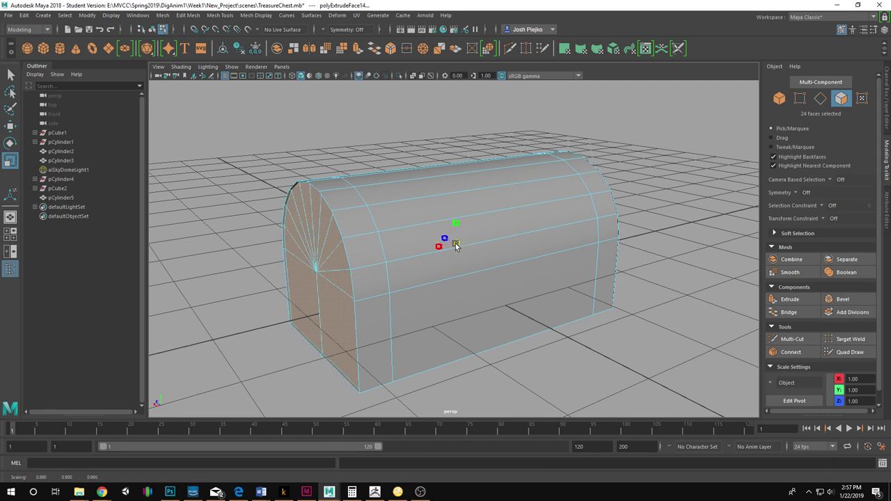
{"action": "left_click_drag", "start_coordinate": [456, 245], "coordinate": [519, 288], "text": "alt"}
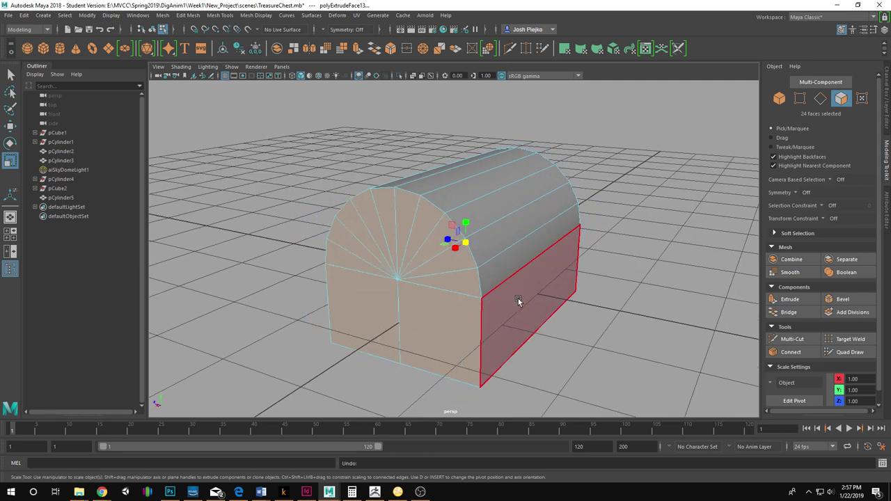
Extrude the end-cap faces in place and scale them inward to form a narrow rim around each end.
{"action": "left_click_drag", "start_coordinate": [576, 322], "coordinate": [565, 265], "text": "alt"}
{"action": "left_click", "coordinate": [789, 299]}
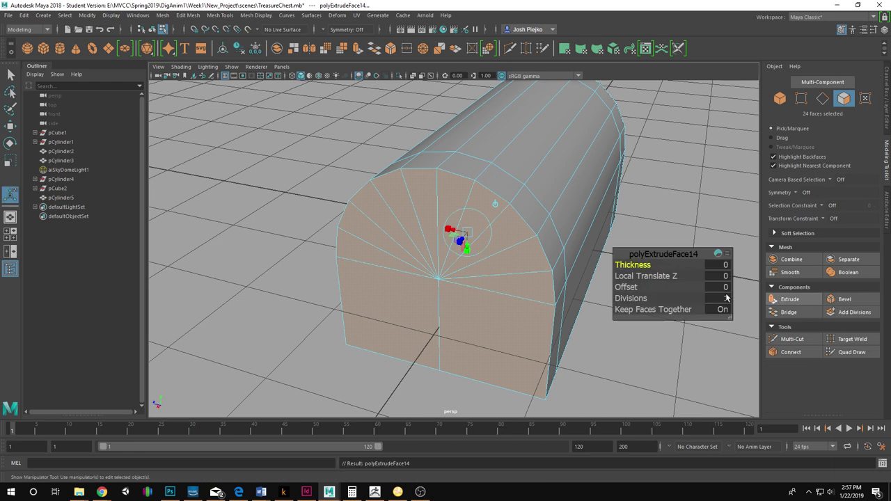
{"action": "left_click_drag", "start_coordinate": [726, 292], "coordinate": [414, 238], "text": "alt"}
{"action": "middle_click_drag", "start_coordinate": [413, 239], "coordinate": [417, 253], "text": "alt"}
{"action": "left_click_drag", "start_coordinate": [417, 253], "coordinate": [455, 278], "text": "alt"}
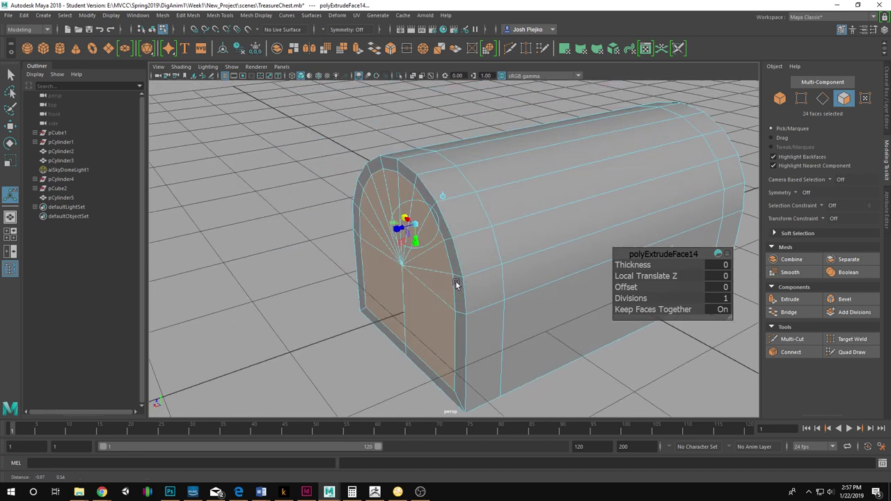
Extrude the inset end faces inward with a Local Translate Z of -0.109, then return to object selection.
{"action": "left_click", "coordinate": [791, 300]}
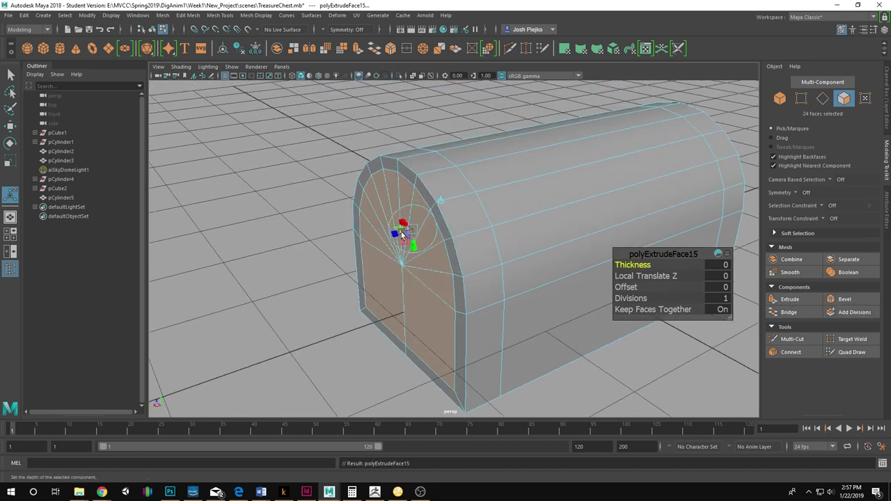
{"action": "left_click_drag", "start_coordinate": [403, 233], "coordinate": [412, 232]}
{"action": "left_click_drag", "start_coordinate": [543, 204], "coordinate": [370, 224], "text": "alt"}
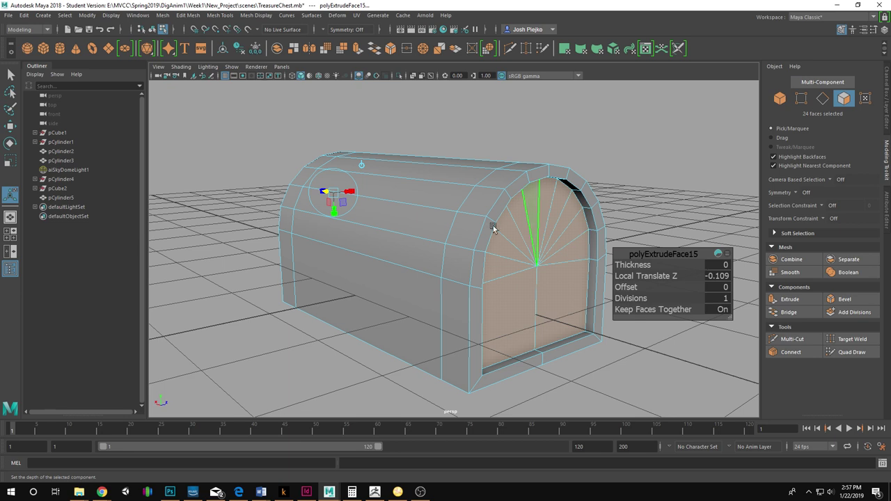
{"action": "left_click_drag", "start_coordinate": [440, 312], "coordinate": [497, 332], "text": "alt"}
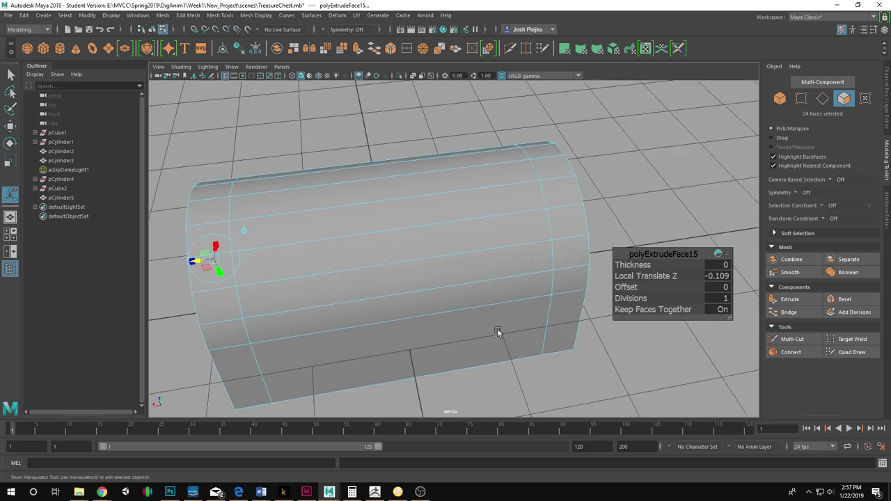
{"action": "right_click_drag", "start_coordinate": [498, 289], "coordinate": [589, 182]}
{"action": "left_click_drag", "start_coordinate": [588, 183], "coordinate": [405, 237], "text": "alt"}
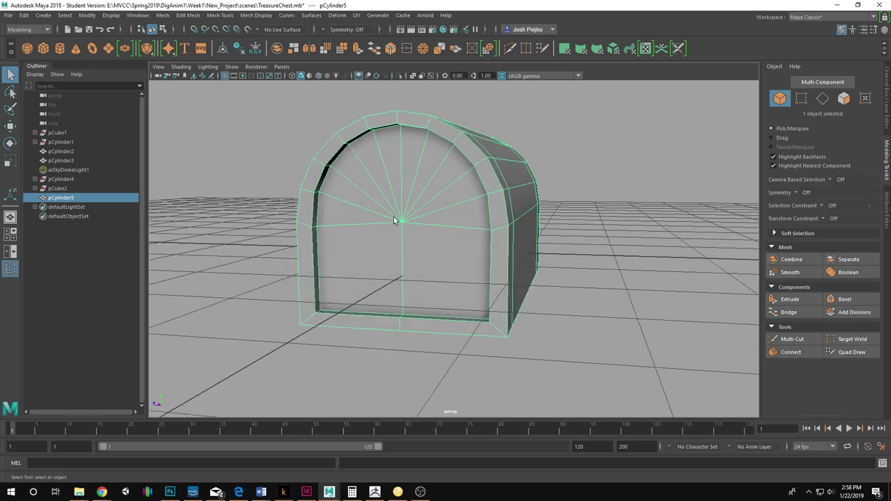
Select the centre vertex of both recessed end panels and lower them to Y 0.45, level with the horizontal edges.
{"action": "scroll", "coordinate": [394, 221], "scroll_direction": "up", "scroll_amount": 5}
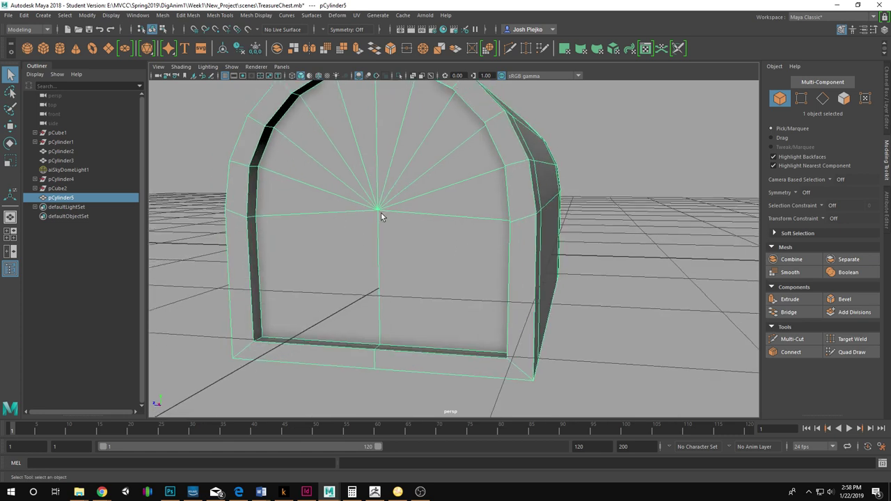
{"action": "key", "text": "F9"}
{"action": "left_click_drag", "start_coordinate": [719, 272], "coordinate": [525, 228], "text": "alt"}
{"action": "left_click", "coordinate": [546, 191], "text": "shift"}
{"action": "scroll", "coordinate": [530, 229], "scroll_direction": "up", "scroll_amount": 1}
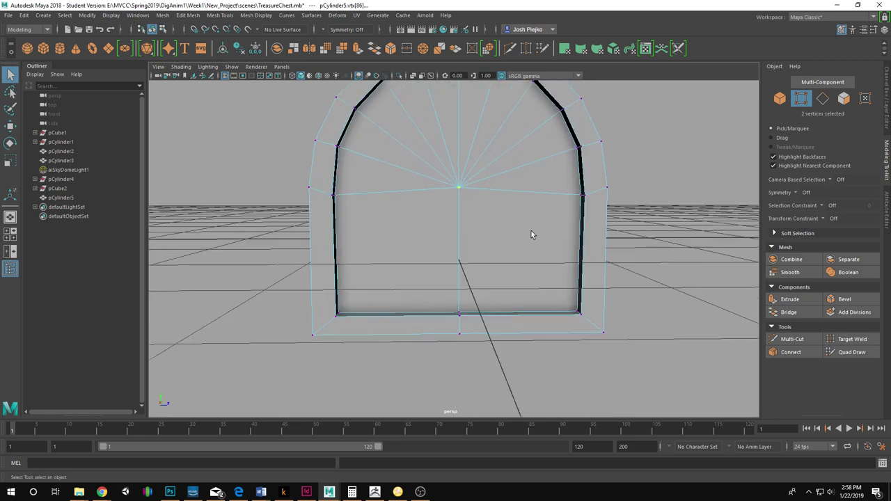
{"action": "key", "text": "w"}
{"action": "left_click_drag", "start_coordinate": [431, 230], "coordinate": [428, 199], "text": "alt"}
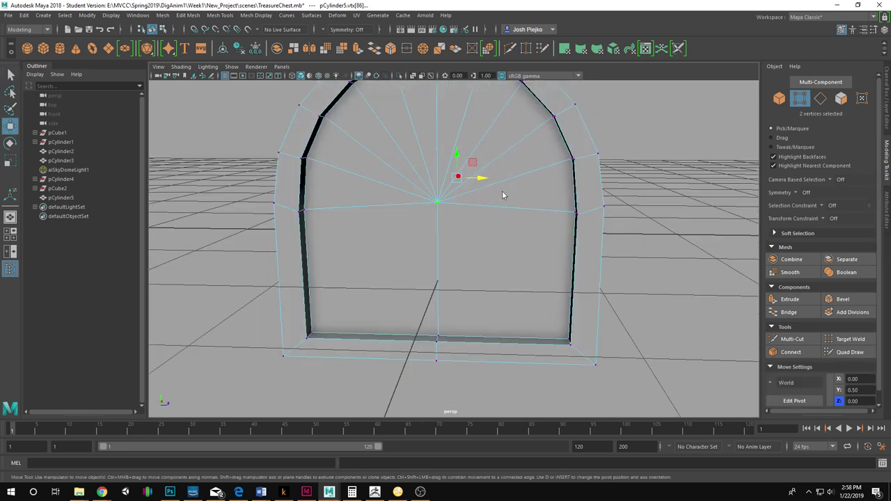
{"action": "right_click_drag", "start_coordinate": [503, 195], "coordinate": [446, 201]}
{"action": "left_click_drag", "start_coordinate": [456, 151], "coordinate": [457, 160]}
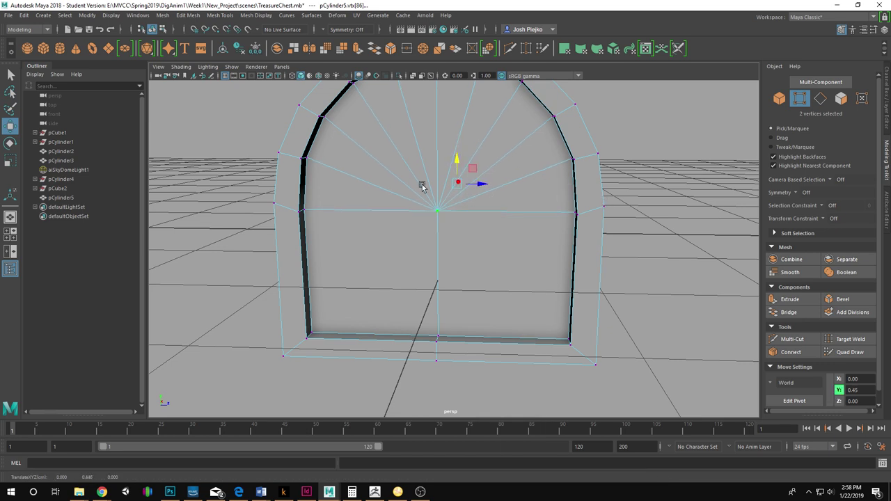
Check the lowered centre vertices, return to object selection, and select the chest.
{"action": "left_click_drag", "start_coordinate": [281, 290], "coordinate": [436, 302], "text": "alt"}
{"action": "right_click_drag", "start_coordinate": [436, 302], "coordinate": [179, 284], "text": "alt"}
{"action": "left_click_drag", "start_coordinate": [151, 282], "coordinate": [355, 303]}
{"action": "right_click_drag", "start_coordinate": [355, 304], "coordinate": [495, 305], "text": "alt"}
{"action": "left_click_drag", "start_coordinate": [495, 305], "coordinate": [532, 287], "text": "alt"}
{"action": "right_click_drag", "start_coordinate": [459, 252], "coordinate": [689, 104]}
{"action": "left_click", "coordinate": [686, 122]}
{"action": "left_click_drag", "start_coordinate": [675, 153], "coordinate": [566, 225], "text": "alt"}
{"action": "left_click", "coordinate": [460, 258]}
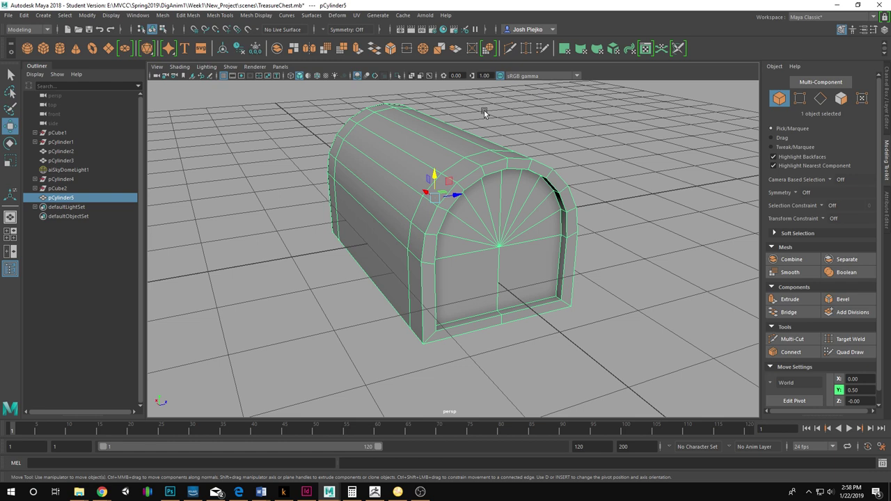
Select the nine radial edges above the horizontal edge on the recessed end panel and delete them.
{"action": "left_click_drag", "start_coordinate": [438, 158], "coordinate": [492, 243], "text": "alt"}
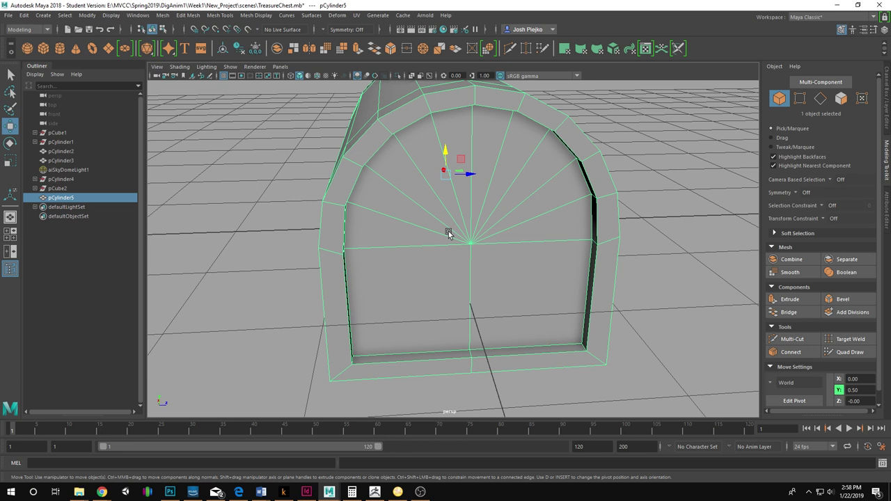
{"action": "scroll", "coordinate": [459, 247], "scroll_direction": "up", "scroll_amount": 3}
{"action": "key", "text": "F10"}
{"action": "left_click", "coordinate": [394, 187]}
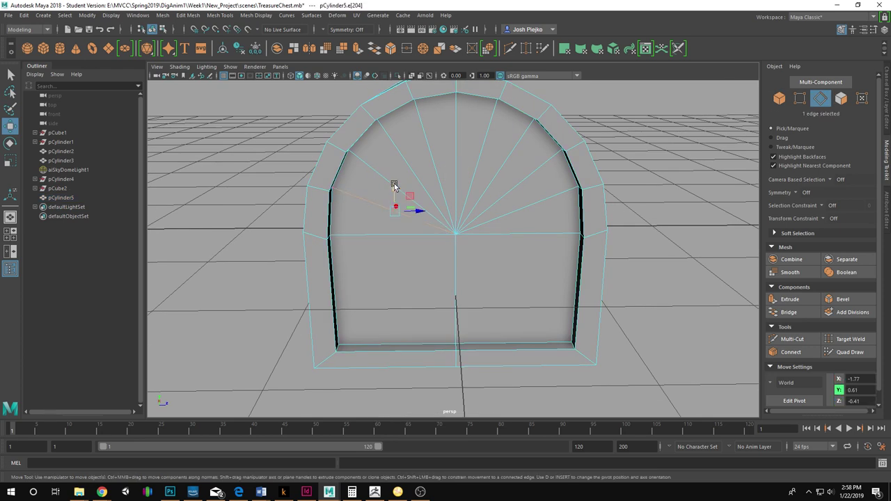
{"action": "key", "text": "q"}
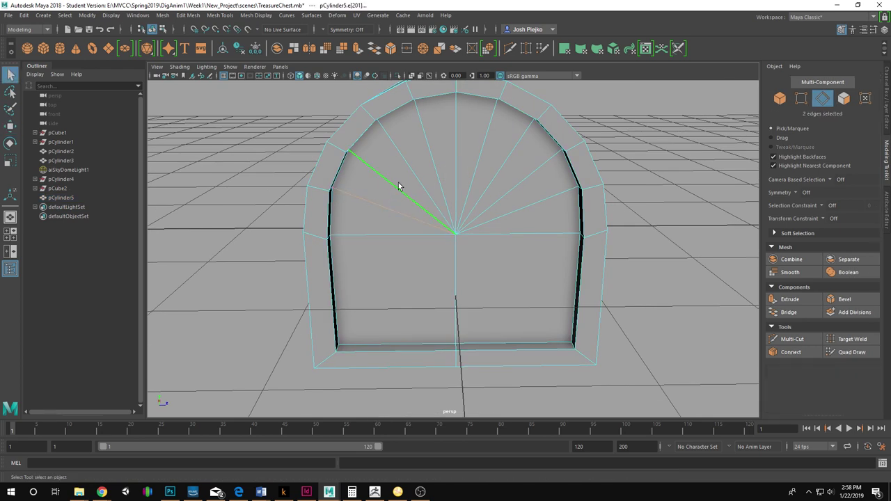
{"action": "left_click", "coordinate": [452, 158], "text": "shift"}
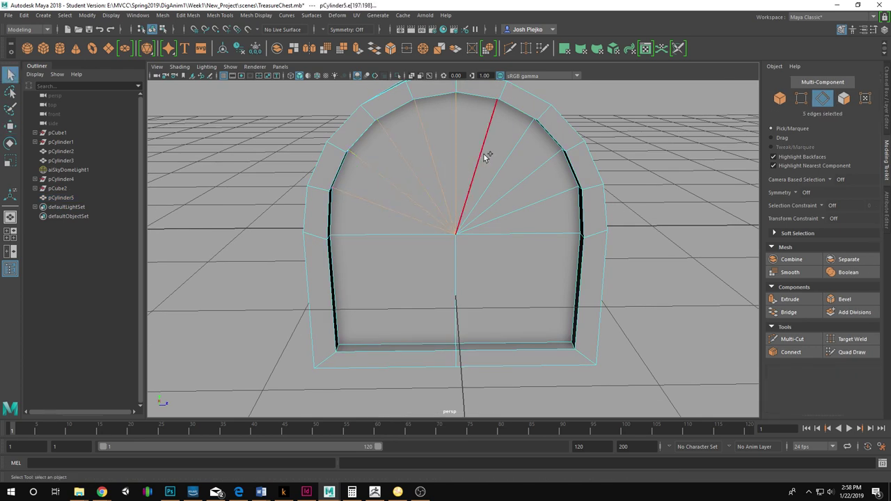
{"action": "left_click", "coordinate": [489, 155], "text": "shift"}
{"action": "left_click", "coordinate": [513, 157], "text": "shift"}
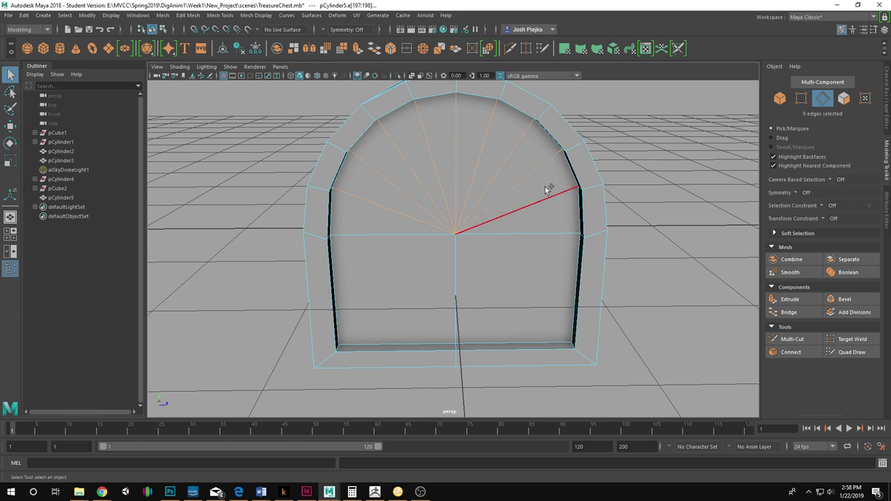
{"action": "left_click_drag", "start_coordinate": [553, 195], "coordinate": [543, 211], "text": "alt"}
{"action": "key", "text": "Delete"}
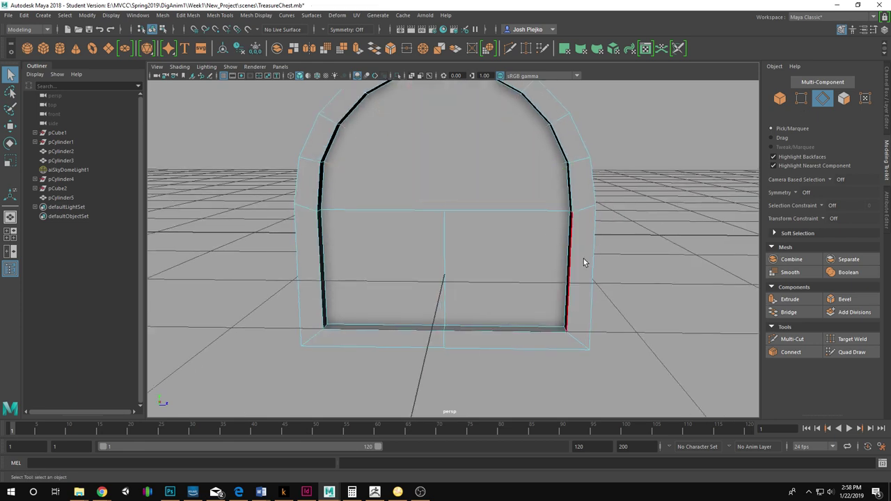
Multi-cut a horizontal edge across the recessed end panel, joining the side vertices one level above the existing horizontal edge.
{"action": "scroll", "coordinate": [542, 215], "scroll_direction": "up", "scroll_amount": 2}
{"action": "middle_click_drag", "start_coordinate": [563, 189], "coordinate": [580, 249], "text": "alt"}
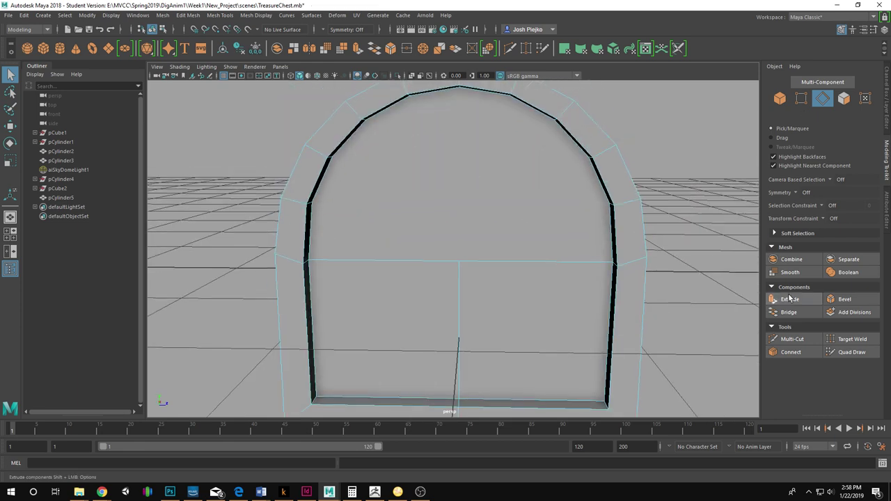
{"action": "left_click", "coordinate": [800, 339]}
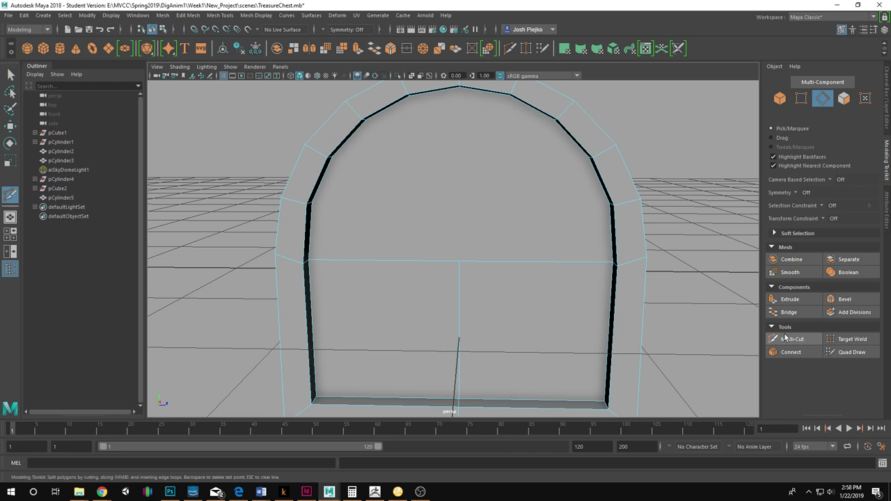
{"action": "left_click_drag", "start_coordinate": [390, 209], "coordinate": [333, 219], "text": "alt"}
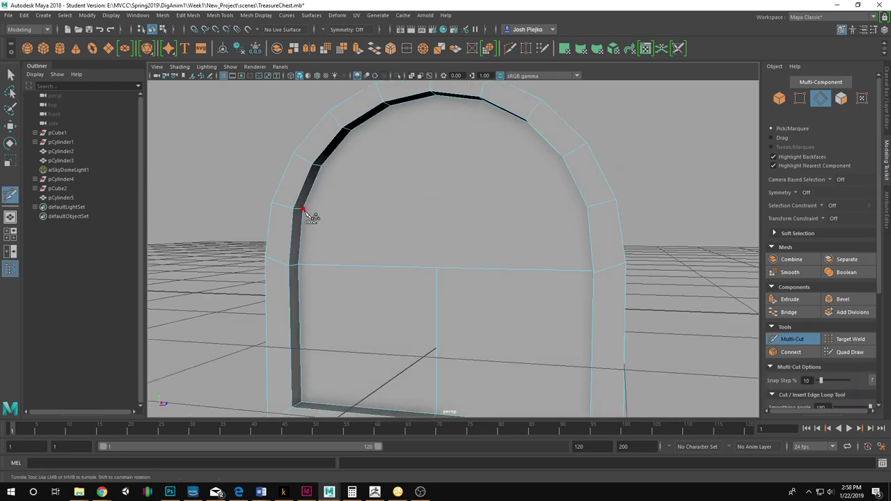
{"action": "left_click_drag", "start_coordinate": [312, 218], "coordinate": [561, 213], "text": "alt"}
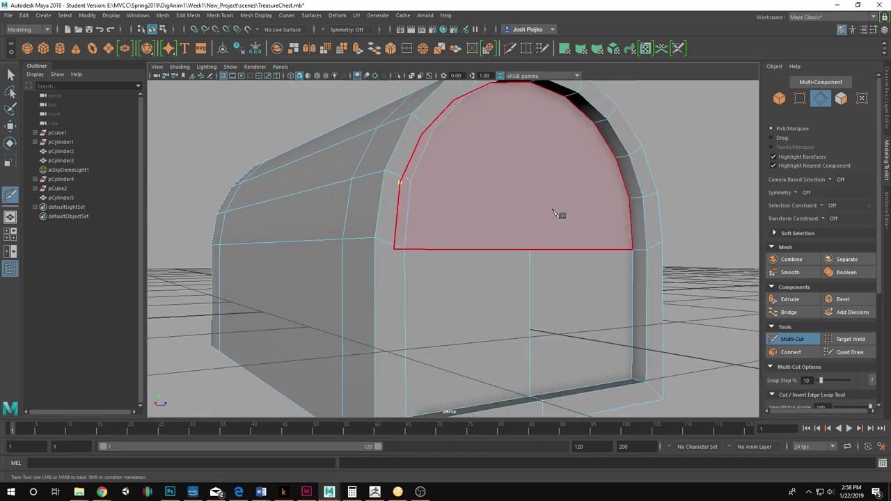
{"action": "left_click", "coordinate": [629, 200]}
{"action": "left_click_drag", "start_coordinate": [630, 202], "coordinate": [426, 211], "text": "alt"}
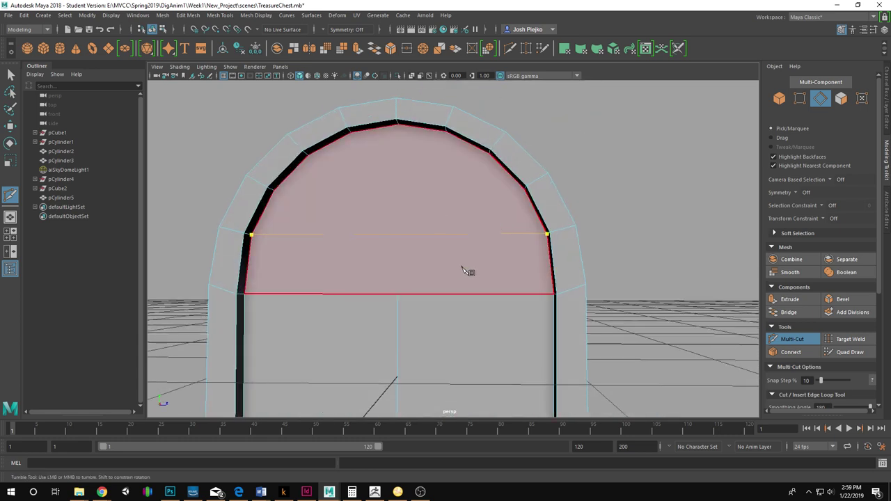
{"action": "key", "text": "w"}
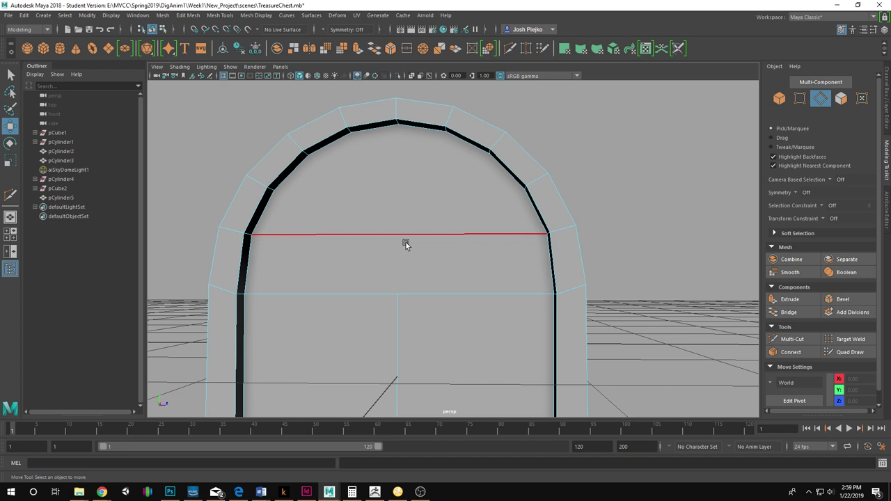
{"action": "key", "text": "q"}
{"action": "middle_click_drag", "start_coordinate": [360, 248], "coordinate": [410, 200], "text": "alt"}
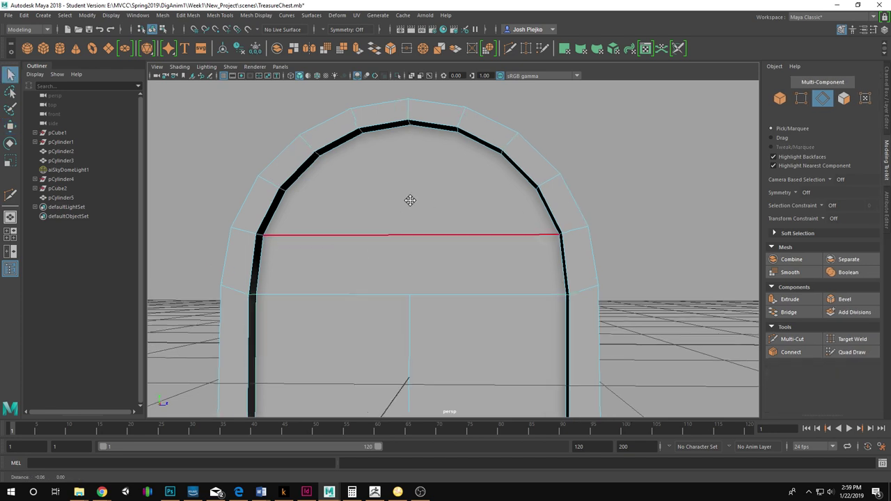
Multi-cut a second horizontal edge across the upper arch of the recessed end panel, two vertices above the previous cut.
{"action": "left_click", "coordinate": [799, 340]}
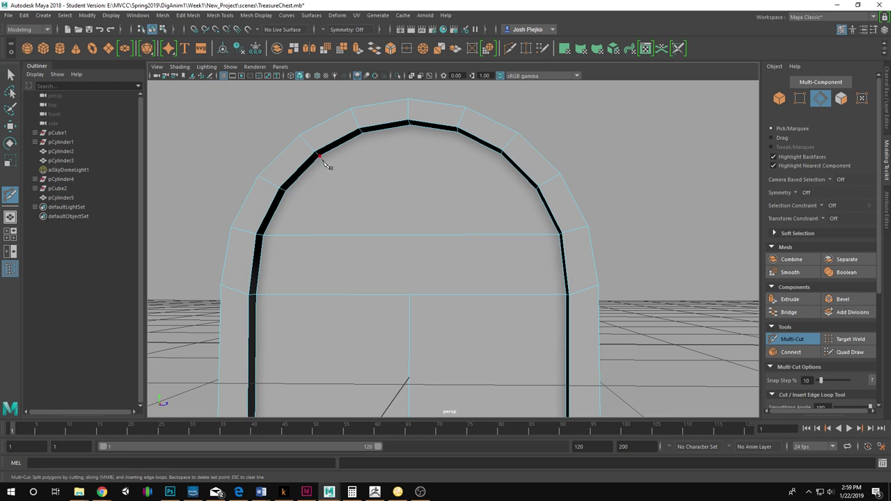
{"action": "left_click", "coordinate": [502, 154]}
{"action": "scroll", "coordinate": [503, 167], "scroll_direction": "down", "scroll_amount": 4}
{"action": "left_click_drag", "start_coordinate": [502, 198], "coordinate": [519, 272], "text": "alt"}
{"action": "key", "text": "w"}
{"action": "scroll", "coordinate": [541, 270], "scroll_direction": "down", "scroll_amount": 3}
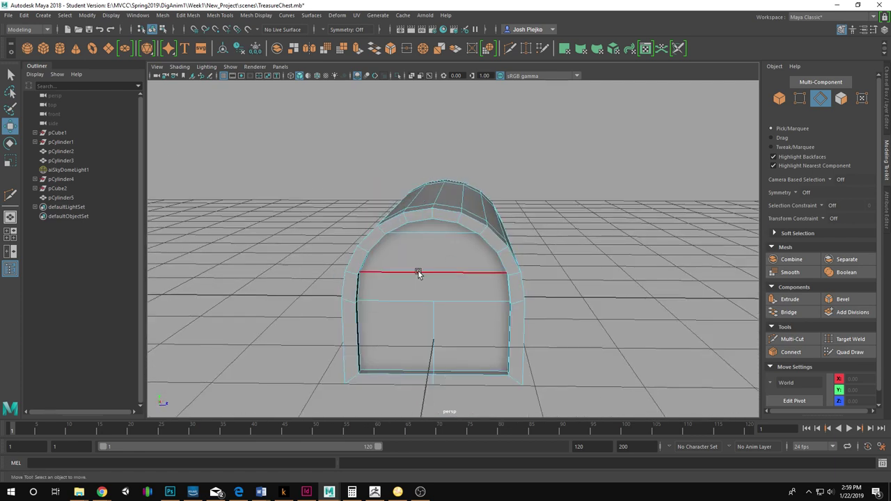
Examine the two new horizontal edges on the recessed end panel from several angles.
{"action": "left_click_drag", "start_coordinate": [417, 272], "coordinate": [501, 267], "text": "alt"}
{"action": "left_click_drag", "start_coordinate": [577, 286], "coordinate": [536, 276], "text": "alt"}
{"action": "right_click_drag", "start_coordinate": [536, 276], "coordinate": [459, 268], "text": "alt"}
{"action": "left_click_drag", "start_coordinate": [460, 268], "coordinate": [510, 257], "text": "alt"}
{"action": "left_click_drag", "start_coordinate": [543, 224], "coordinate": [510, 231], "text": "alt"}
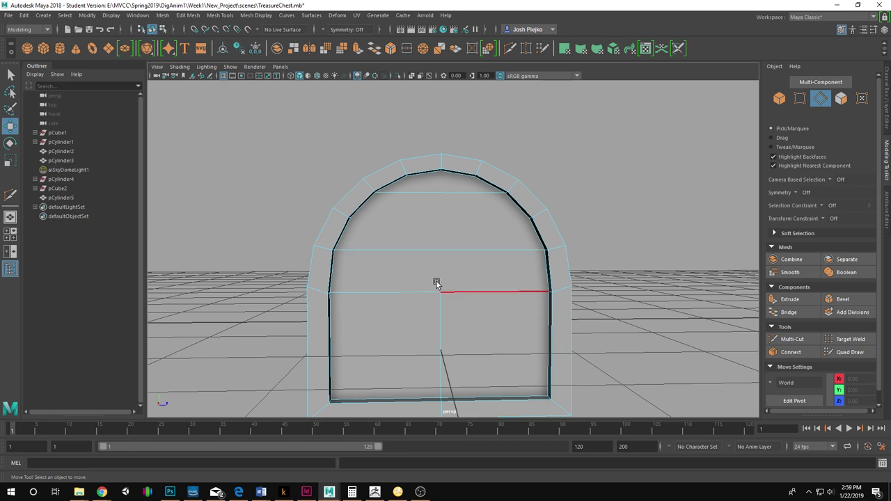
{"action": "left_click_drag", "start_coordinate": [437, 283], "coordinate": [532, 258], "text": "alt"}
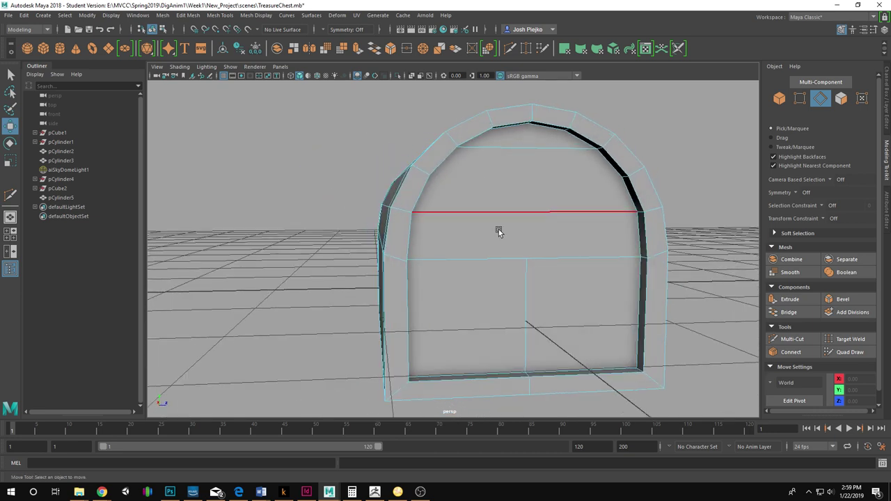
{"action": "left_click_drag", "start_coordinate": [499, 231], "coordinate": [480, 229], "text": "alt"}
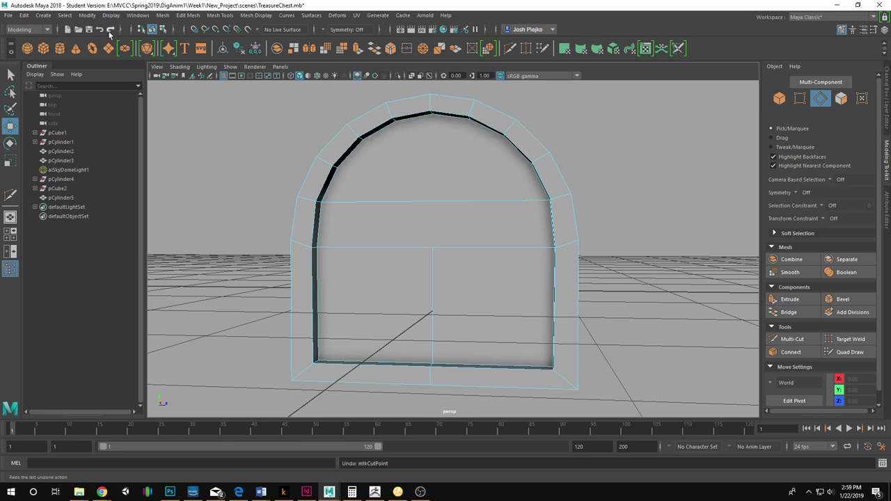
{"action": "left_click_drag", "start_coordinate": [459, 212], "coordinate": [470, 212], "text": "alt"}
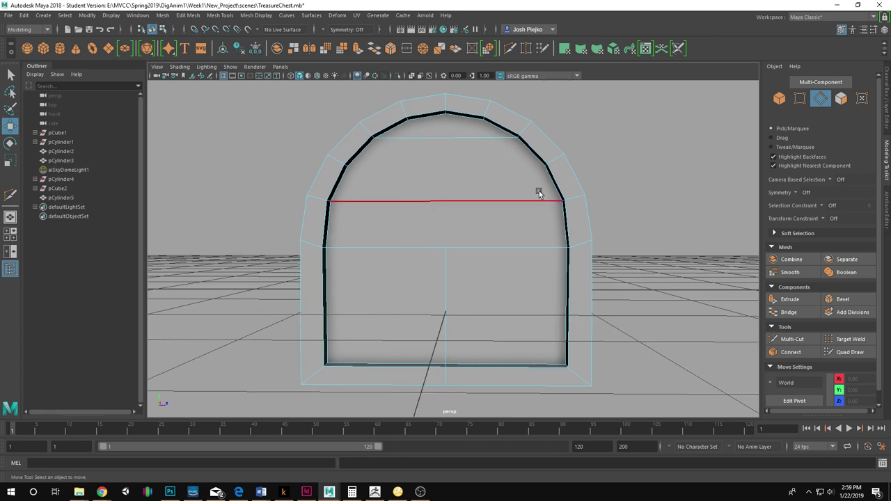
Multi-cut a vertical edge from the top centre vertex of the recessed end panel down to the centre vertex.
{"action": "left_click", "coordinate": [767, 339]}
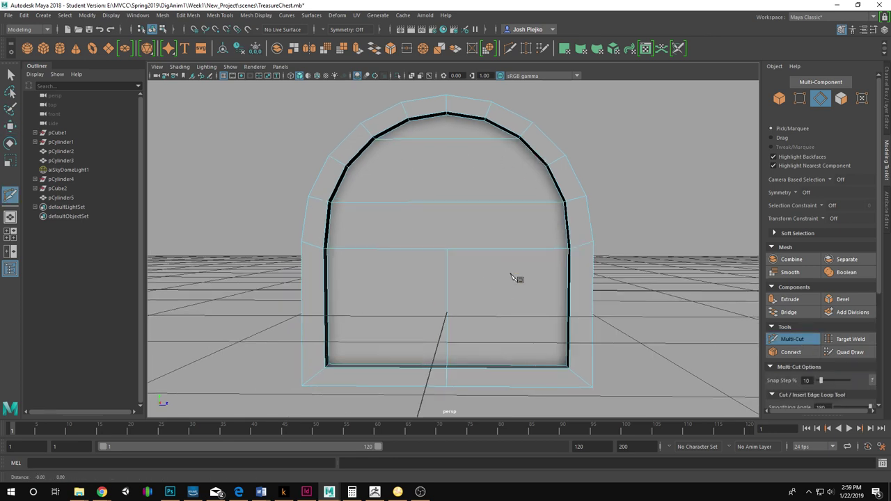
{"action": "mouse_move", "coordinate": [517, 278]}
{"action": "left_mouse_down", "text": "alt"}
{"action": "mouse_move", "coordinate": [534, 291]}
{"action": "mouse_move", "coordinate": [527, 279]}
{"action": "left_mouse_up", "text": "alt"}
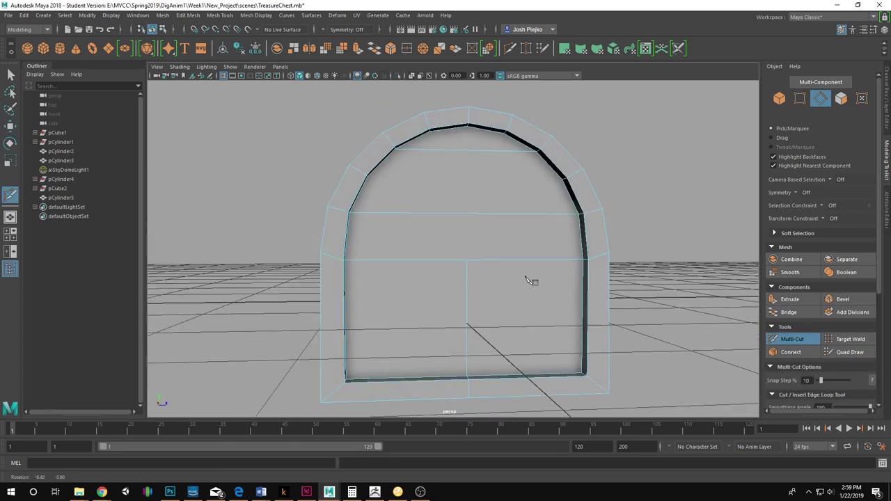
{"action": "left_click", "coordinate": [467, 127]}
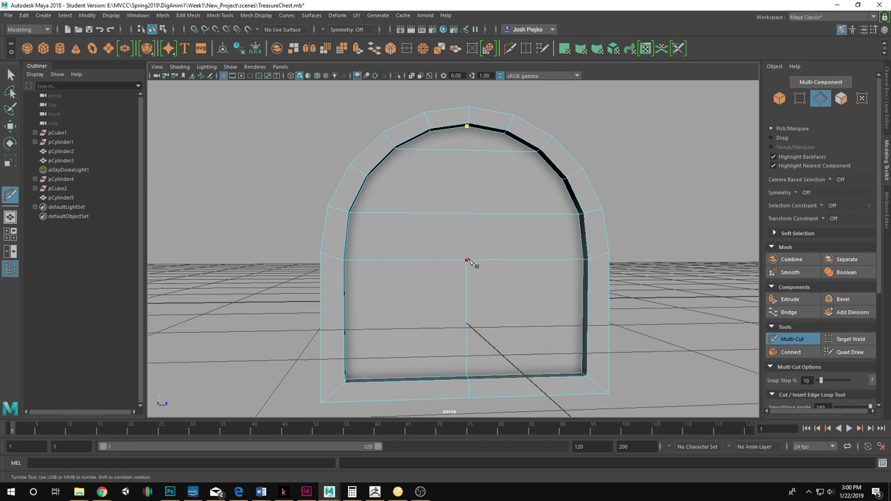
{"action": "right_click_drag", "start_coordinate": [546, 265], "coordinate": [421, 240], "text": "alt"}
{"action": "left_click_drag", "start_coordinate": [421, 240], "coordinate": [462, 251], "text": "alt"}
{"action": "key", "text": "w"}
{"action": "left_click_drag", "start_coordinate": [408, 311], "coordinate": [374, 293], "text": "alt"}
{"action": "right_click_drag", "start_coordinate": [373, 293], "coordinate": [470, 296], "text": "alt"}
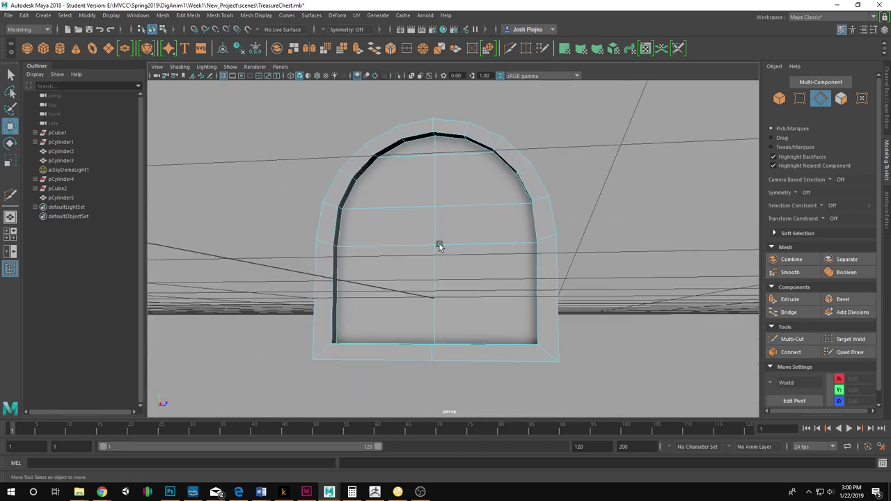
Multi-cut another horizontal edge across the recessed end panel, joining the vertices between the two upper horizontal edges.
{"action": "left_click_drag", "start_coordinate": [439, 245], "coordinate": [446, 257], "text": "alt"}
{"action": "right_click_drag", "start_coordinate": [446, 258], "coordinate": [524, 263], "text": "alt"}
{"action": "key", "text": "ctrl+shift+x"}
{"action": "left_click", "coordinate": [373, 160]}
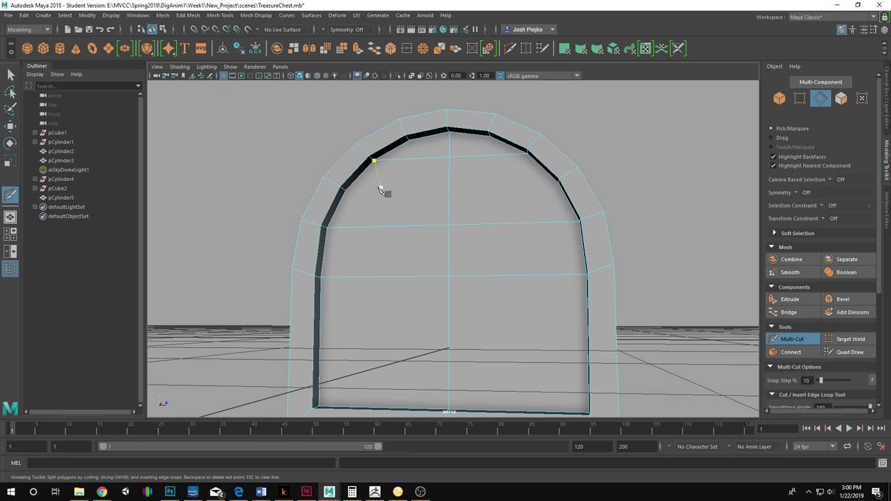
{"action": "left_click_drag", "start_coordinate": [547, 197], "coordinate": [592, 268], "text": "alt"}
{"action": "left_click", "coordinate": [604, 208]}
{"action": "key", "text": "w"}
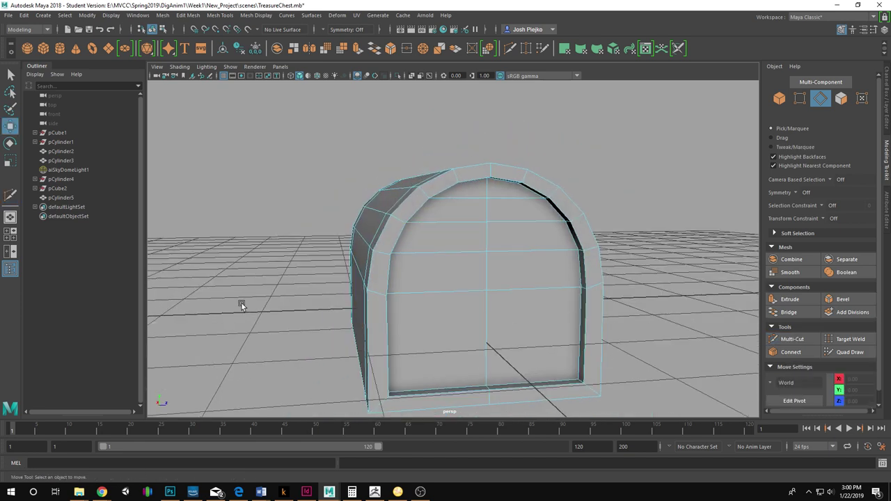
Inspect the radial edges on the opposite end panel and return to object selection with the chest selected.
{"action": "left_click_drag", "start_coordinate": [240, 304], "coordinate": [332, 285], "text": "alt"}
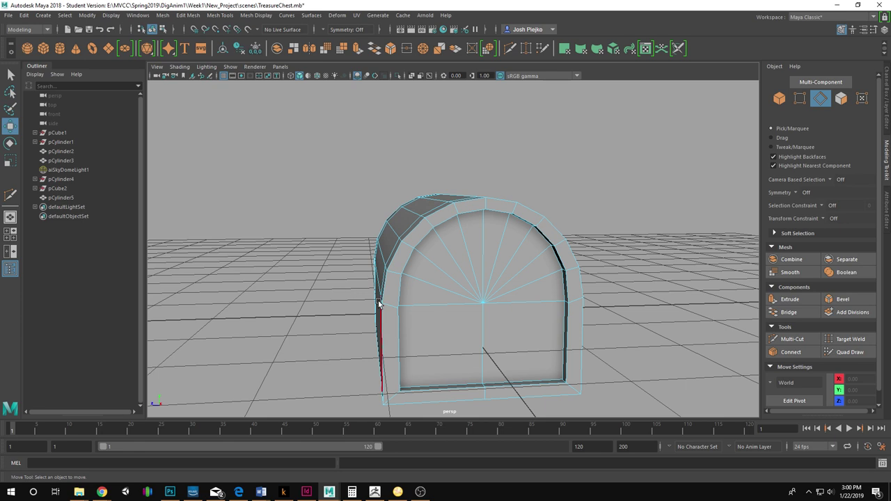
{"action": "mouse_move", "coordinate": [569, 294]}
{"action": "left_mouse_down", "text": "alt"}
{"action": "mouse_move", "coordinate": [458, 307]}
{"action": "mouse_move", "coordinate": [565, 299]}
{"action": "mouse_move", "coordinate": [554, 299]}
{"action": "left_mouse_up", "text": "alt"}
{"action": "left_click_drag", "start_coordinate": [458, 270], "coordinate": [461, 294], "text": "alt"}
{"action": "right_click_drag", "start_coordinate": [480, 279], "coordinate": [626, 195]}
{"action": "middle_click_drag", "start_coordinate": [516, 209], "coordinate": [427, 222], "text": "alt"}
Insert an edge loop around the middle of the chest's length with the Multi-Cut tool.
{"action": "left_click", "coordinate": [808, 341]}
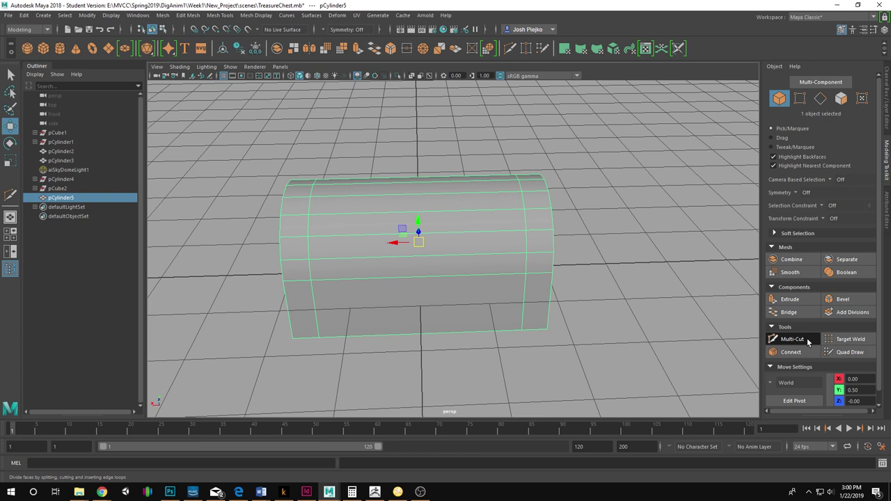
{"action": "left_click", "coordinate": [793, 339]}
{"action": "left_click", "coordinate": [424, 209], "text": "ctrl"}
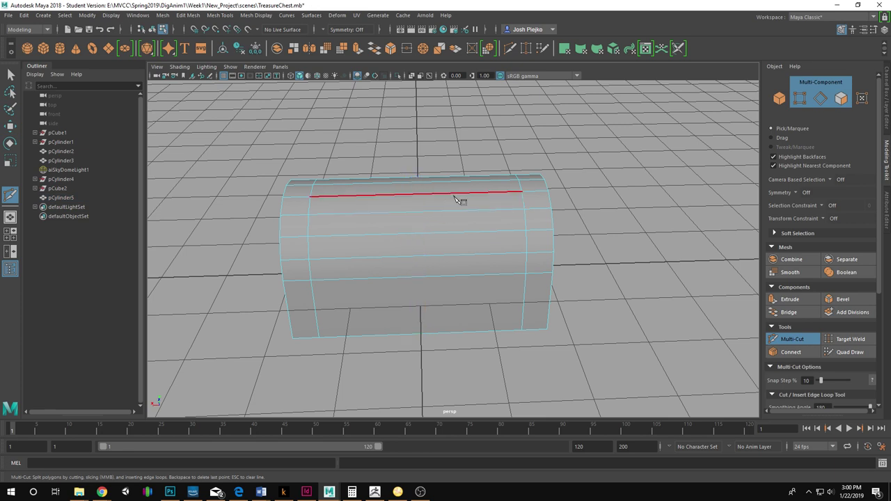
{"action": "key", "text": "ctrl+z"}
{"action": "left_click", "coordinate": [432, 201], "text": "ctrl"}
{"action": "key", "text": "Escape"}
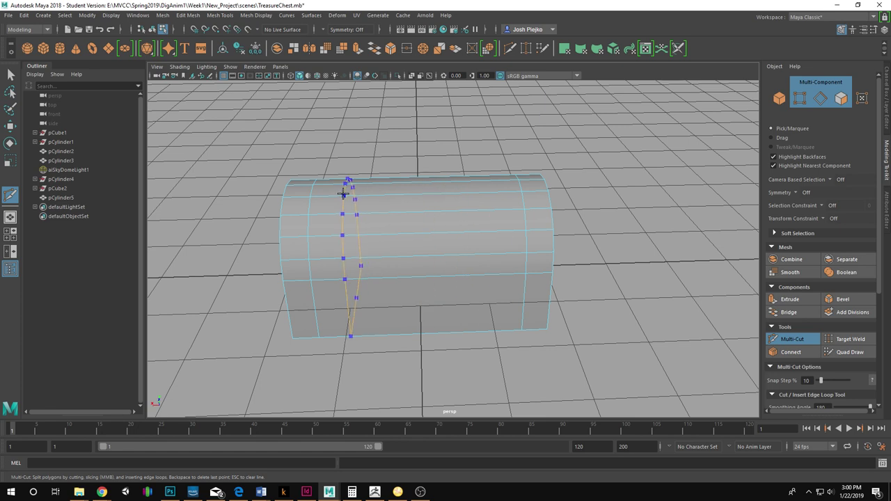
{"action": "mouse_move", "coordinate": [411, 187]}
{"action": "left_mouse_down", "text": "ctrl"}
{"action": "mouse_move", "coordinate": [498, 189]}
{"action": "mouse_move", "coordinate": [374, 190]}
{"action": "mouse_move", "coordinate": [407, 197]}
{"action": "mouse_move", "coordinate": [414, 189]}
{"action": "mouse_move", "coordinate": [401, 186]}
{"action": "mouse_move", "coordinate": [437, 185]}
{"action": "mouse_move", "coordinate": [419, 186]}
{"action": "left_mouse_up", "text": "ctrl"}
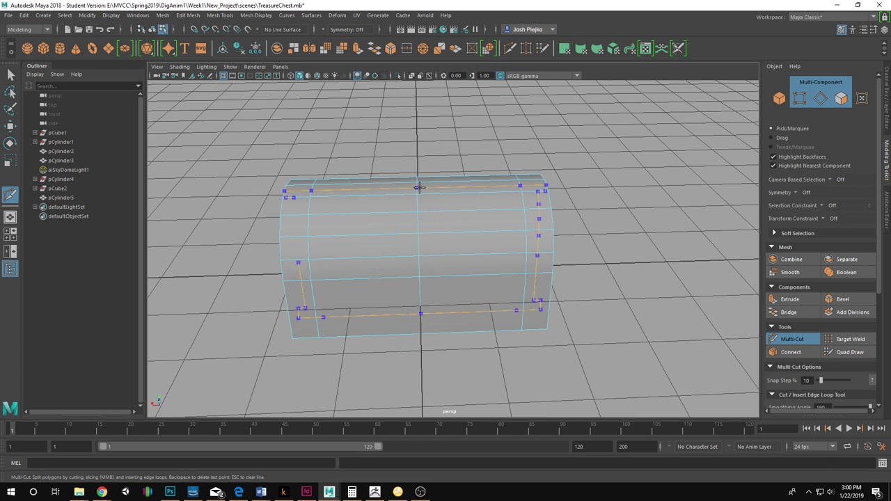
{"action": "left_click_drag", "start_coordinate": [479, 362], "coordinate": [471, 330], "text": "alt"}
{"action": "key", "text": "w"}
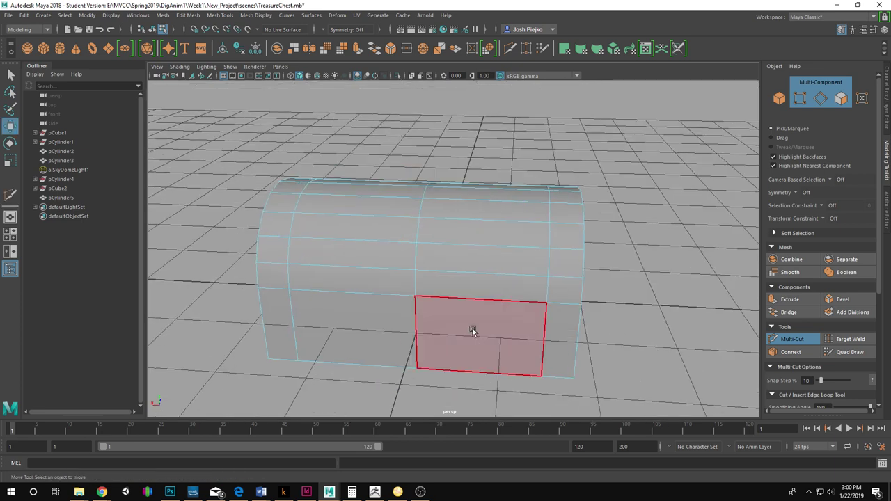
Switch the chest to face selection.
{"action": "middle_click_drag", "start_coordinate": [435, 281], "coordinate": [464, 216], "text": "alt"}
{"action": "left_click_drag", "start_coordinate": [464, 217], "coordinate": [367, 225], "text": "alt"}
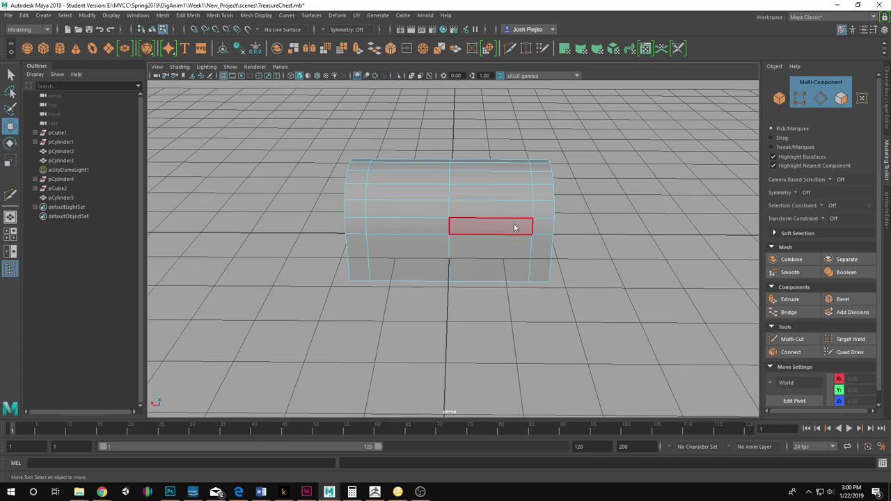
{"action": "right_click_drag", "start_coordinate": [513, 225], "coordinate": [514, 249]}
{"action": "scroll", "coordinate": [505, 252], "scroll_direction": "up", "scroll_amount": 2}
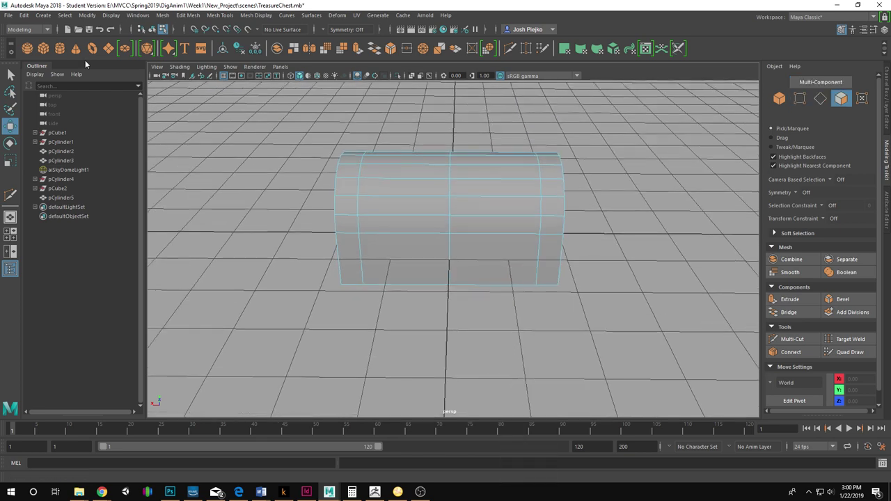
Save the scene under the new name ChestDemo as Maya Binary, accepting the student version notice.
{"action": "left_click", "coordinate": [12, 16]}
{"action": "left_click", "coordinate": [42, 64]}
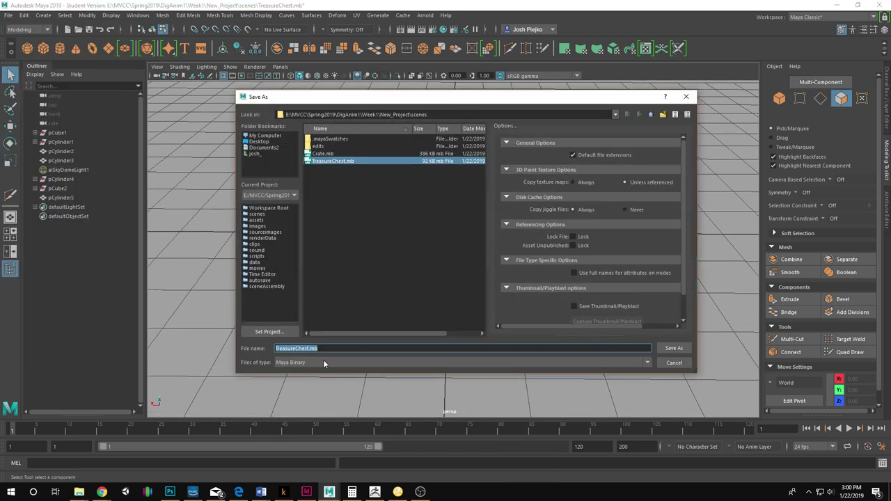
{"action": "type", "text": "ChestDemo"}
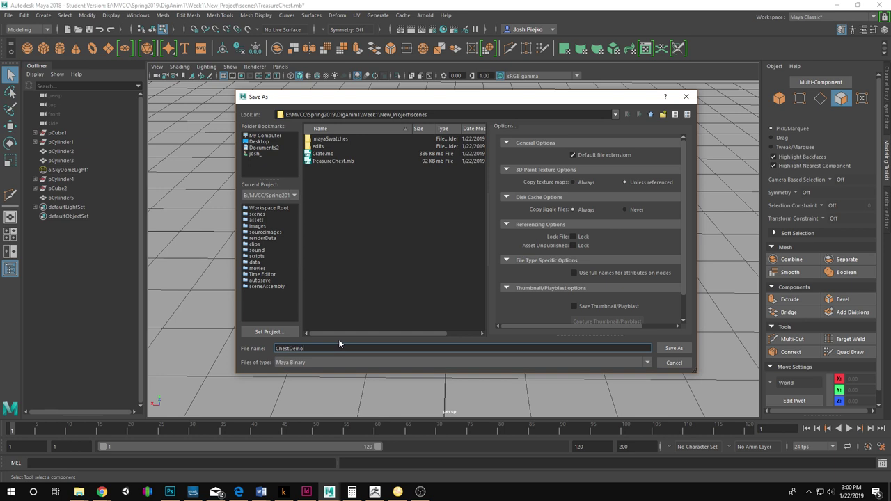
{"action": "key", "text": "Return"}
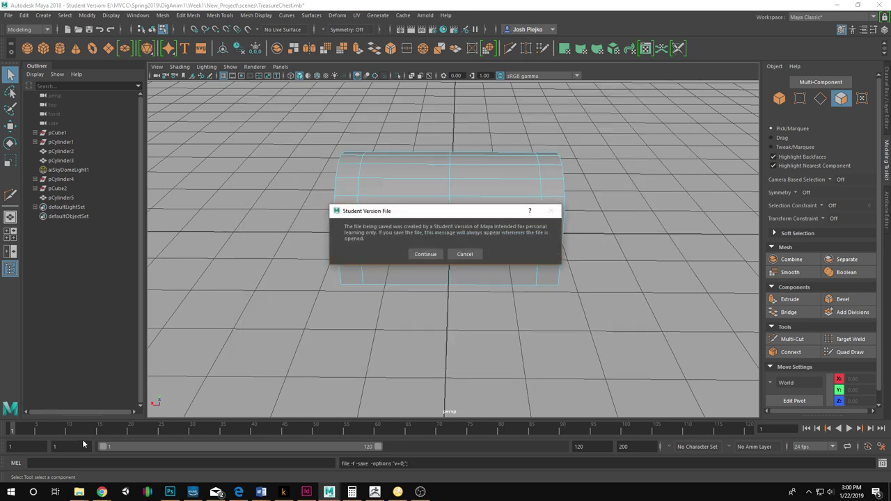
{"action": "left_click", "coordinate": [424, 253]}
Select all faces on the half of the chest with the radial end panel, up to the middle edge loop, and delete them.
{"action": "key", "text": "w"}
{"action": "left_click_drag", "start_coordinate": [414, 253], "coordinate": [449, 249], "text": "alt"}
{"action": "right_click_drag", "start_coordinate": [511, 202], "coordinate": [516, 224]}
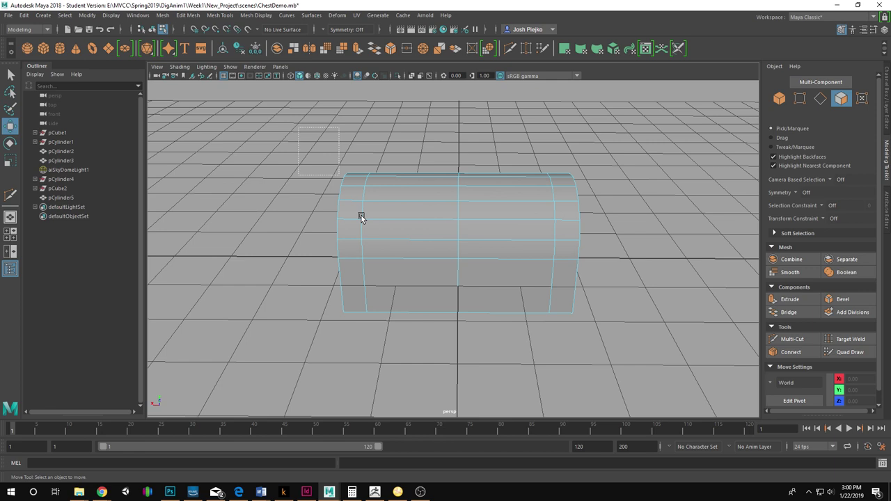
{"action": "left_click_drag", "start_coordinate": [361, 218], "coordinate": [427, 460]}
{"action": "key", "text": "Delete"}
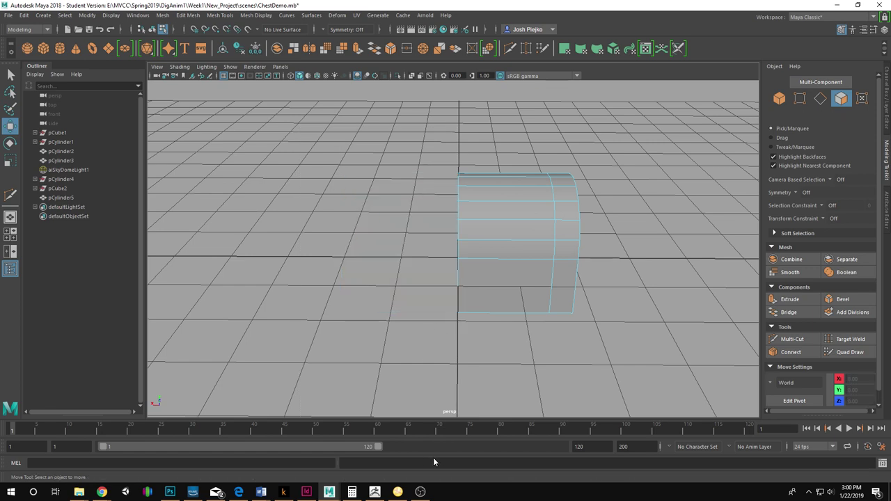
Return to object selection and inspect the remaining half of the chest from its open side and end panel.
{"action": "left_click_drag", "start_coordinate": [386, 276], "coordinate": [490, 282], "text": "alt"}
{"action": "key", "text": "F8"}
{"action": "left_click_drag", "start_coordinate": [353, 287], "coordinate": [449, 280], "text": "alt"}
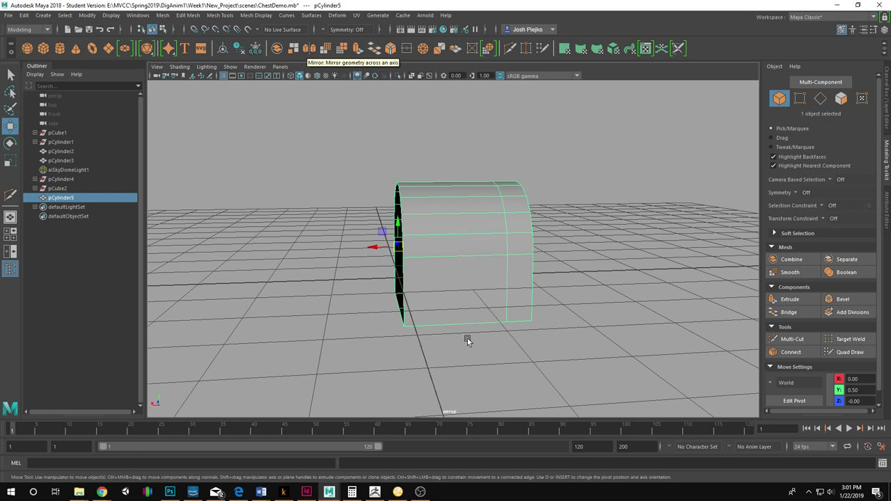
{"action": "left_click_drag", "start_coordinate": [444, 287], "coordinate": [433, 267], "text": "alt"}
{"action": "right_click_drag", "start_coordinate": [361, 282], "coordinate": [406, 281], "text": "alt"}
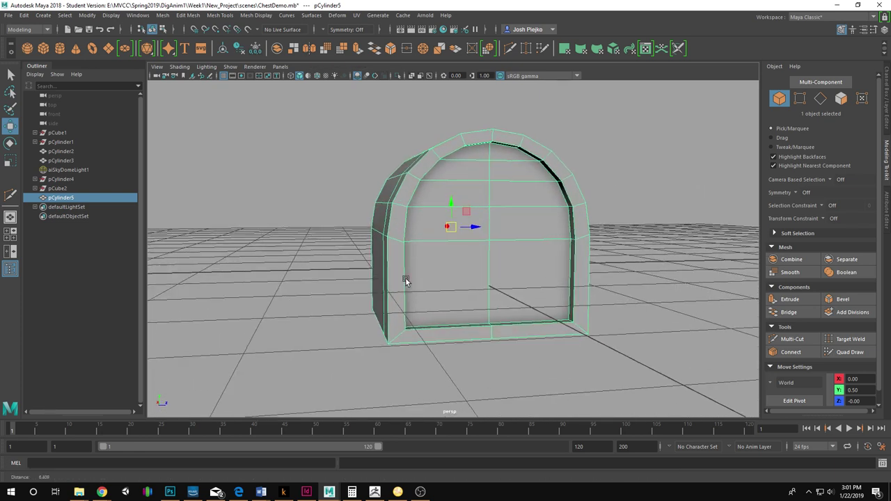
Switch to edge selection and examine the horizontal edges around the half chest where the curved lid meets the straight base.
{"action": "left_click_drag", "start_coordinate": [405, 280], "coordinate": [420, 290], "text": "alt"}
{"action": "right_click_drag", "start_coordinate": [420, 289], "coordinate": [416, 216]}
{"action": "left_click_drag", "start_coordinate": [411, 241], "coordinate": [433, 255], "text": "alt"}
{"action": "double_click", "coordinate": [393, 239]}
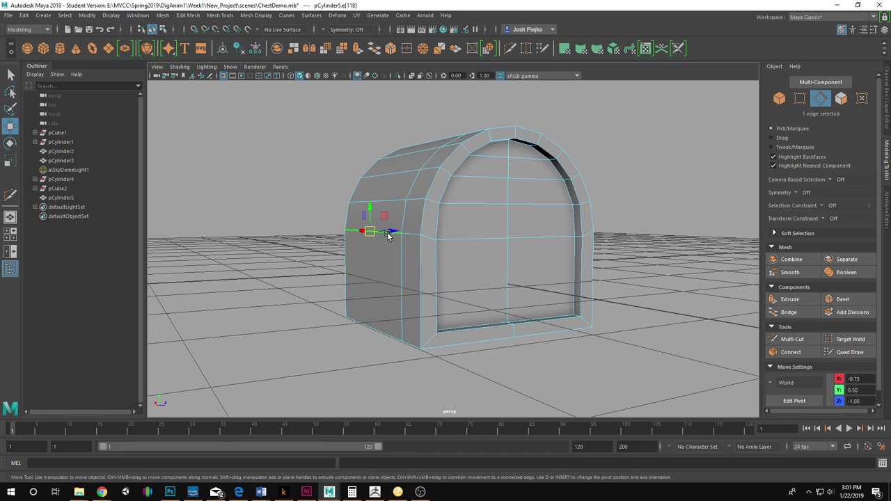
{"action": "left_click_drag", "start_coordinate": [392, 233], "coordinate": [444, 278], "text": "alt"}
{"action": "left_click_drag", "start_coordinate": [444, 278], "coordinate": [490, 301]}
{"action": "left_click_drag", "start_coordinate": [534, 325], "coordinate": [534, 325]}
{"action": "left_click_drag", "start_coordinate": [535, 326], "coordinate": [529, 311], "text": "alt"}
{"action": "left_click_drag", "start_coordinate": [403, 338], "coordinate": [408, 338], "text": "alt"}
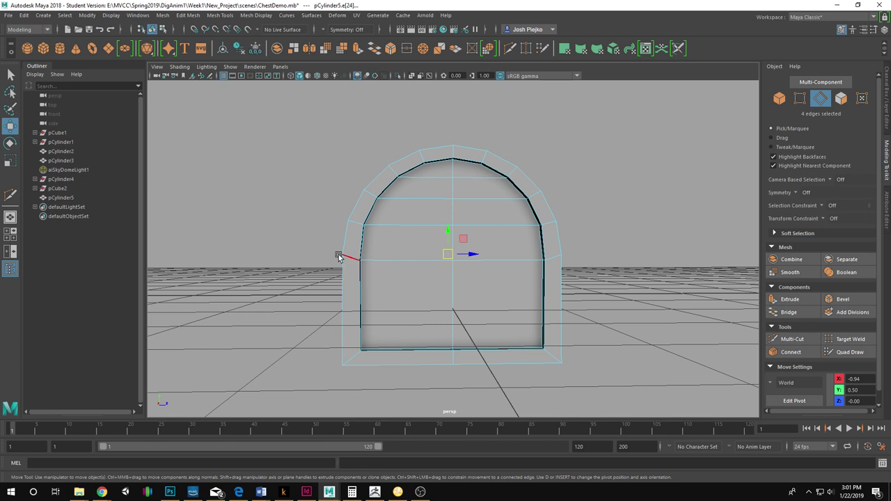
{"action": "mouse_move", "coordinate": [449, 245]}
{"action": "left_mouse_down", "text": "alt"}
{"action": "mouse_move", "coordinate": [461, 242]}
{"action": "mouse_move", "coordinate": [443, 239]}
{"action": "left_mouse_up", "text": "alt"}
{"action": "left_click_drag", "start_coordinate": [443, 240], "coordinate": [425, 233], "text": "alt"}
{"action": "left_click_drag", "start_coordinate": [423, 277], "coordinate": [555, 336], "text": "alt"}
Extrude the 14 outer body faces between the end rim and the open side inward with a Local Translate Z of -0.104.
{"action": "key", "text": "F11"}
{"action": "left_click_drag", "start_coordinate": [498, 272], "coordinate": [597, 301], "text": "alt"}
{"action": "right_click_drag", "start_coordinate": [413, 236], "coordinate": [416, 263]}
{"action": "scroll", "coordinate": [445, 263], "scroll_direction": "down", "scroll_amount": 2}
{"action": "left_click_drag", "start_coordinate": [370, 173], "coordinate": [440, 400]}
{"action": "left_click_drag", "start_coordinate": [513, 253], "coordinate": [686, 269], "text": "alt"}
{"action": "left_click", "coordinate": [789, 298]}
{"action": "left_click_drag", "start_coordinate": [485, 282], "coordinate": [421, 217], "text": "alt"}
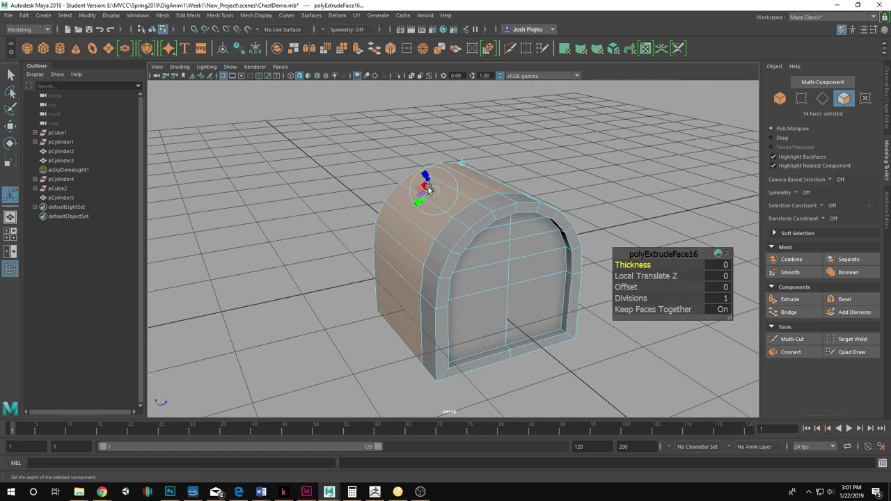
{"action": "left_click_drag", "start_coordinate": [430, 183], "coordinate": [626, 258]}
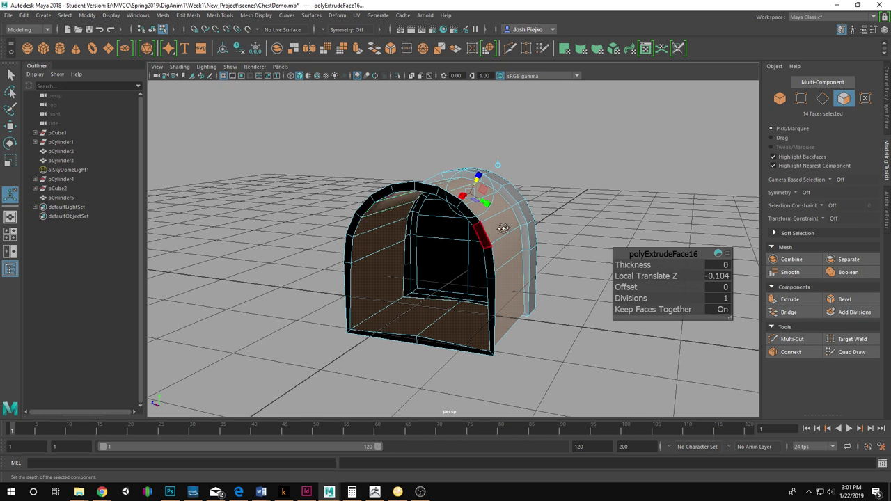
{"action": "left_click_drag", "start_coordinate": [446, 229], "coordinate": [395, 247], "text": "alt"}
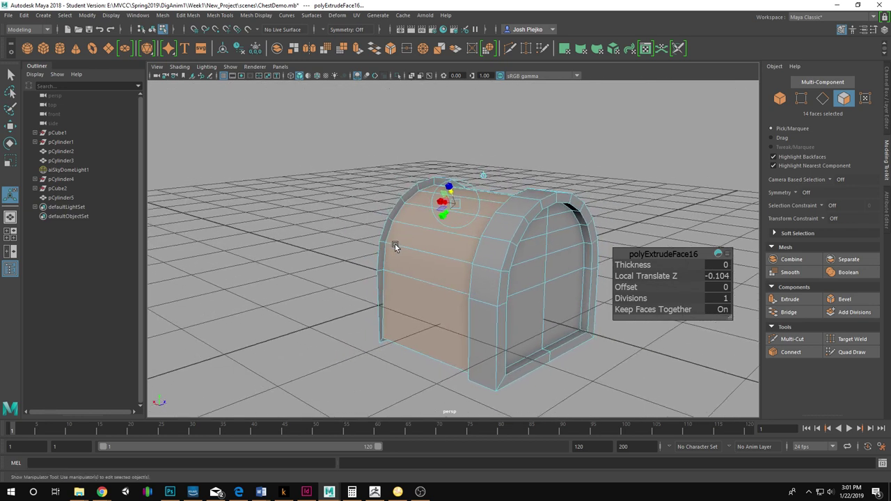
Select the loop of narrow extruded faces along the chest's open middle border, delete it, and return to object selection.
{"action": "key", "text": "w"}
{"action": "left_click", "coordinate": [397, 211]}
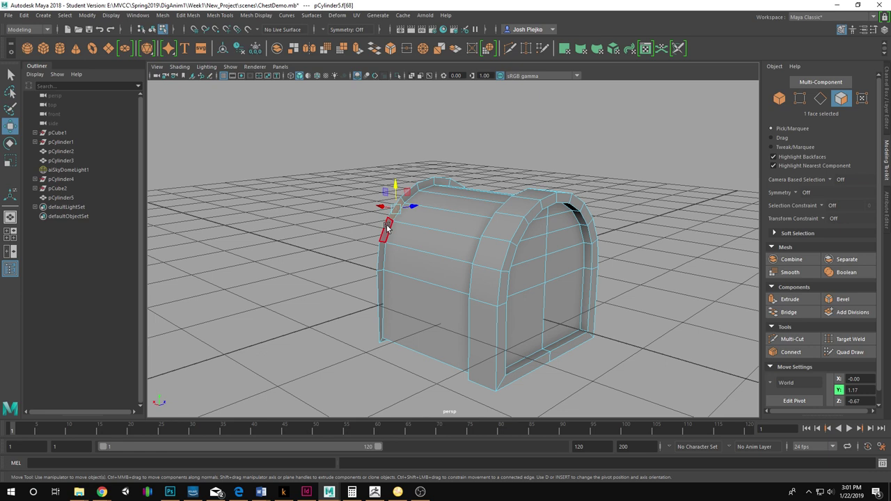
{"action": "left_click", "coordinate": [388, 227], "text": "shift"}
{"action": "double_click", "coordinate": [384, 248], "text": "shift"}
{"action": "middle_click_drag", "start_coordinate": [386, 249], "coordinate": [398, 256], "text": "alt"}
{"action": "scroll", "coordinate": [402, 236], "scroll_direction": "up", "scroll_amount": 2}
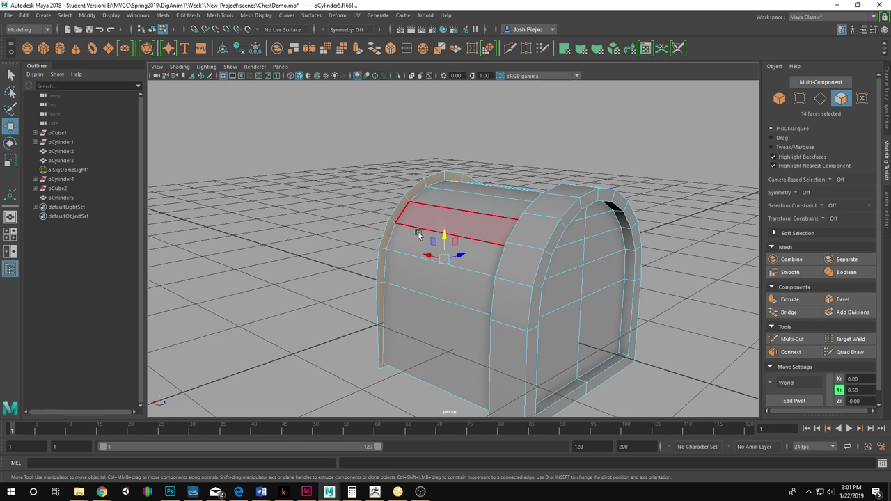
{"action": "mouse_move", "coordinate": [417, 234]}
{"action": "left_mouse_down", "text": "alt"}
{"action": "mouse_move", "coordinate": [449, 209]}
{"action": "mouse_move", "coordinate": [494, 199]}
{"action": "mouse_move", "coordinate": [440, 231]}
{"action": "mouse_move", "coordinate": [404, 237]}
{"action": "left_mouse_up", "text": "alt"}
{"action": "left_click", "coordinate": [388, 185]}
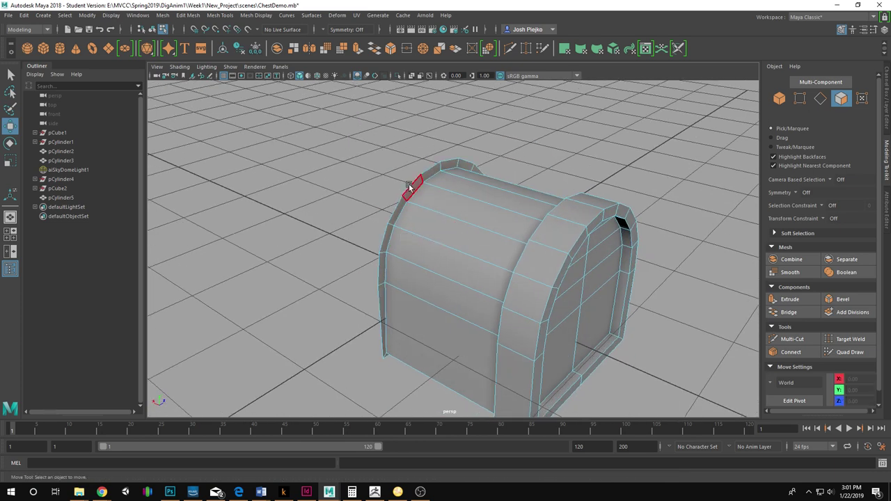
{"action": "left_click", "coordinate": [409, 187]}
{"action": "double_click", "coordinate": [403, 208]}
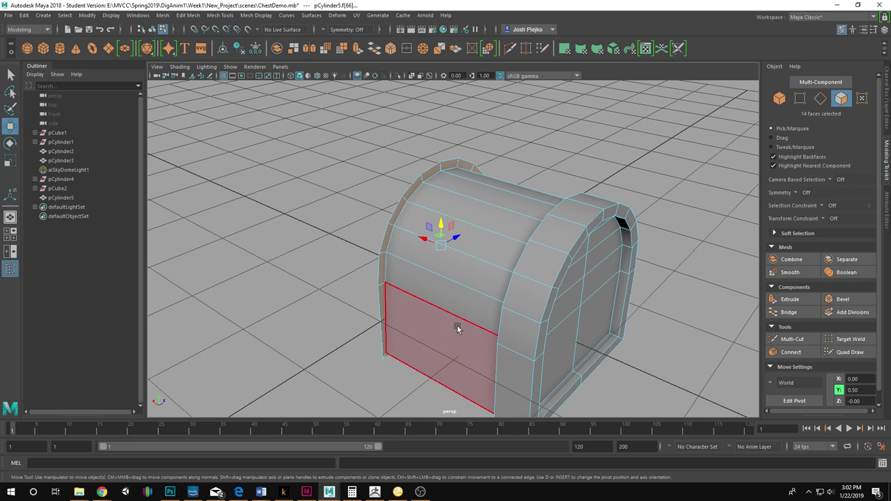
{"action": "key", "text": "F8"}
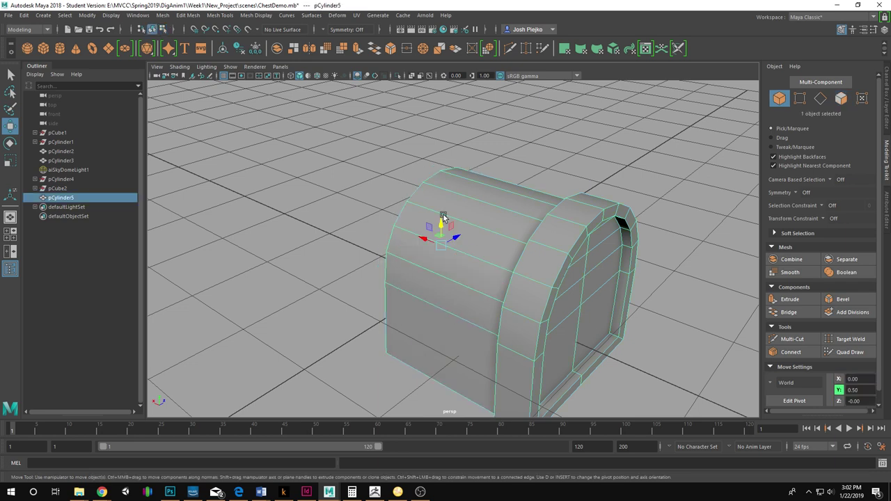
Select all faces of the chest's base below the curved lid and extrude them slightly inward.
{"action": "left_click_drag", "start_coordinate": [445, 256], "coordinate": [474, 236], "text": "alt"}
{"action": "right_click_drag", "start_coordinate": [474, 235], "coordinate": [493, 283]}
{"action": "mouse_move", "coordinate": [493, 282]}
{"action": "left_mouse_down", "text": "alt"}
{"action": "mouse_move", "coordinate": [539, 296]}
{"action": "mouse_move", "coordinate": [496, 292]}
{"action": "left_mouse_up", "text": "alt"}
{"action": "left_click_drag", "start_coordinate": [356, 281], "coordinate": [657, 396]}
{"action": "left_click_drag", "start_coordinate": [409, 241], "coordinate": [682, 308], "text": "alt"}
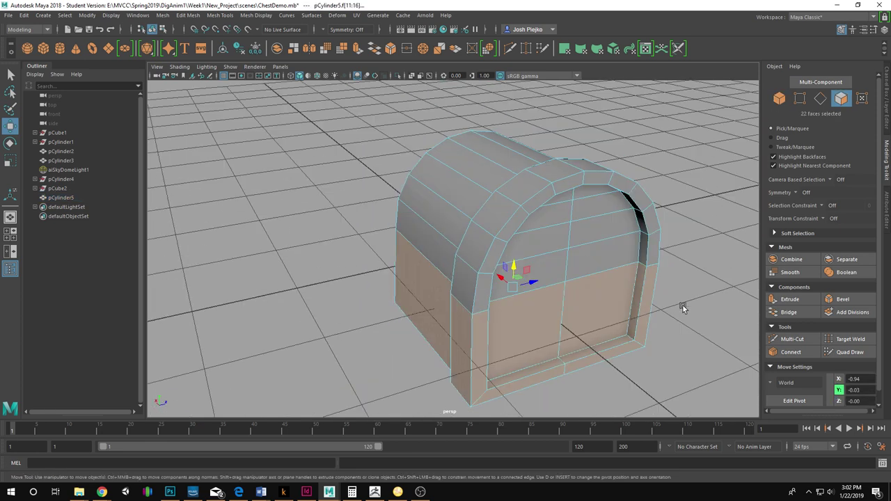
{"action": "left_click", "coordinate": [780, 299]}
{"action": "left_click_drag", "start_coordinate": [613, 299], "coordinate": [451, 282], "text": "alt"}
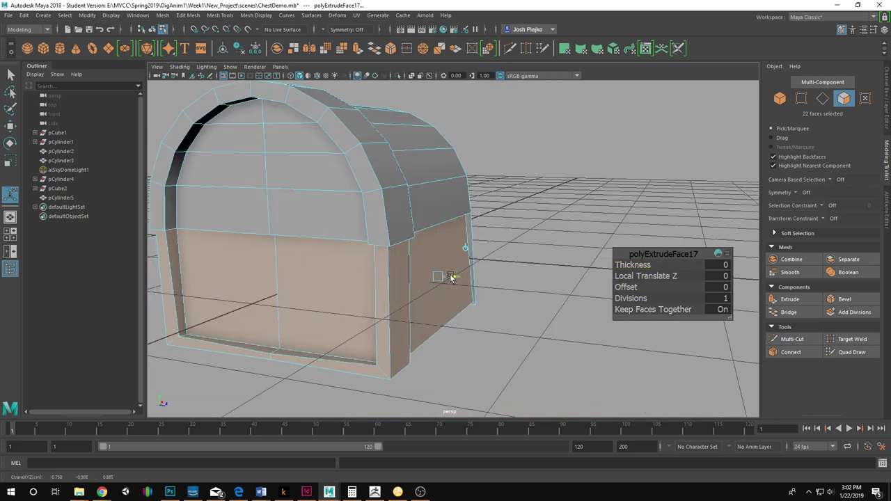
{"action": "left_click_drag", "start_coordinate": [454, 278], "coordinate": [621, 318], "text": "alt"}
{"action": "key", "text": "q"}
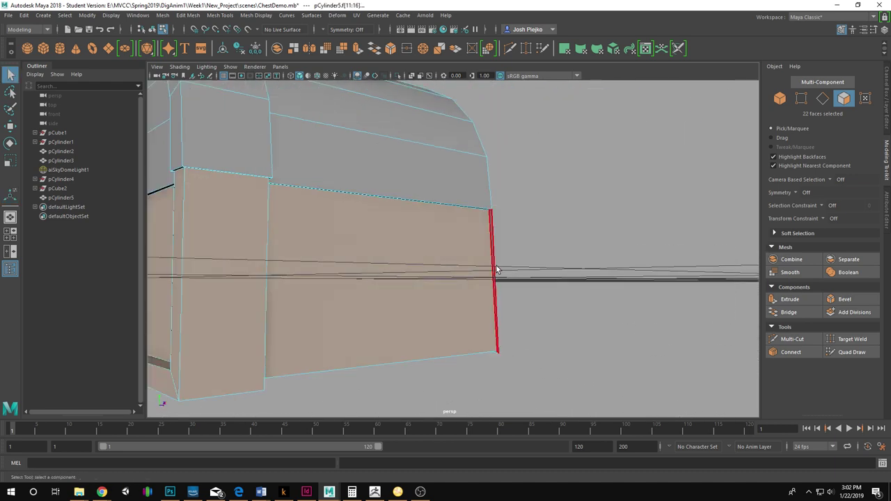
{"action": "left_click", "coordinate": [497, 270]}
{"action": "left_click_drag", "start_coordinate": [440, 370], "coordinate": [491, 357], "text": "alt"}
{"action": "double_click", "coordinate": [493, 337]}
{"action": "mouse_move", "coordinate": [491, 358]}
{"action": "right_mouse_down", "text": "alt"}
{"action": "mouse_move", "coordinate": [512, 365]}
{"action": "mouse_move", "coordinate": [495, 357]}
{"action": "right_mouse_up", "text": "alt"}
{"action": "left_click_drag", "start_coordinate": [495, 358], "coordinate": [322, 272], "text": "alt"}
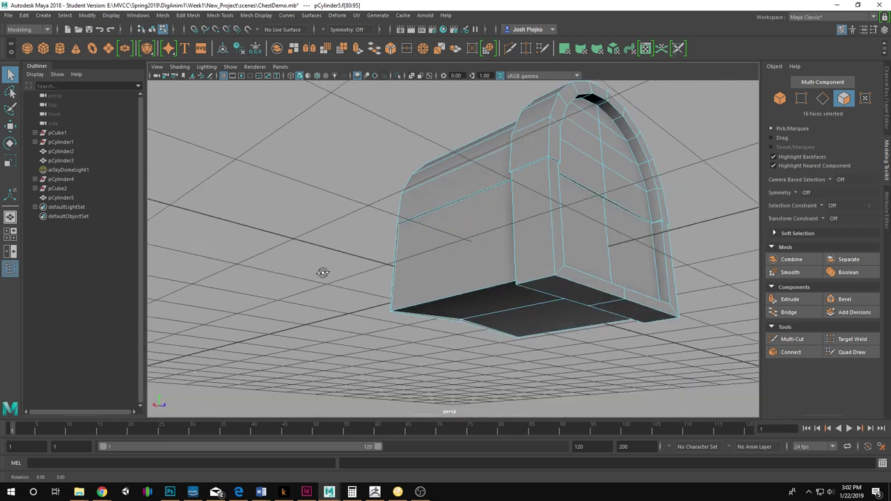
{"action": "right_click_drag", "start_coordinate": [323, 272], "coordinate": [481, 282], "text": "alt"}
{"action": "middle_click_drag", "start_coordinate": [480, 282], "coordinate": [550, 246], "text": "alt"}
{"action": "left_click", "coordinate": [314, 248]}
{"action": "left_click", "coordinate": [379, 228]}
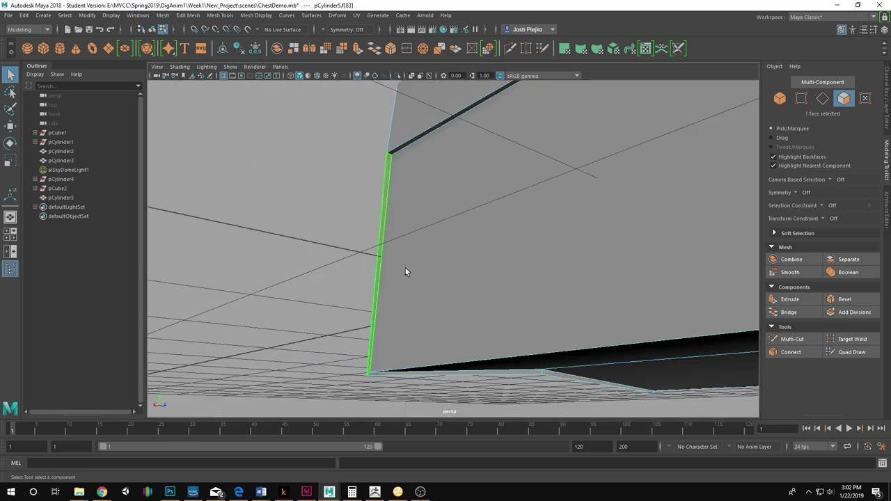
{"action": "key", "text": "f"}
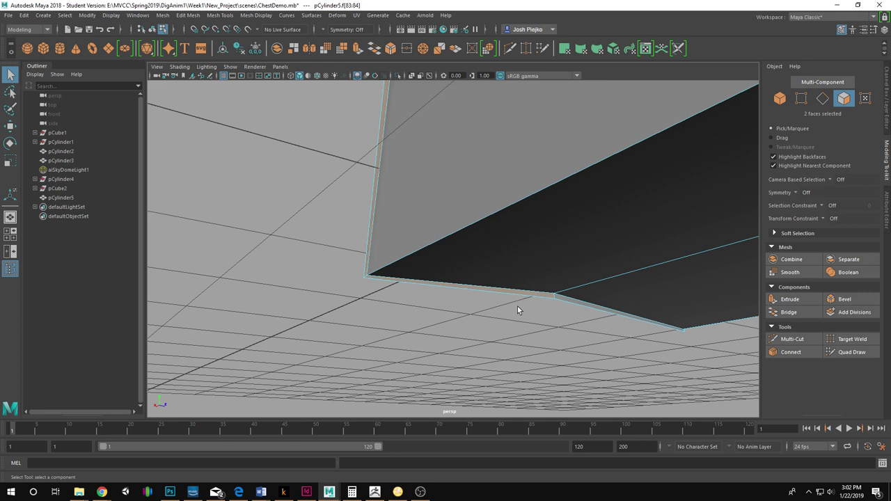
{"action": "double_click", "coordinate": [533, 292]}
{"action": "key", "text": "ctrl+z"}
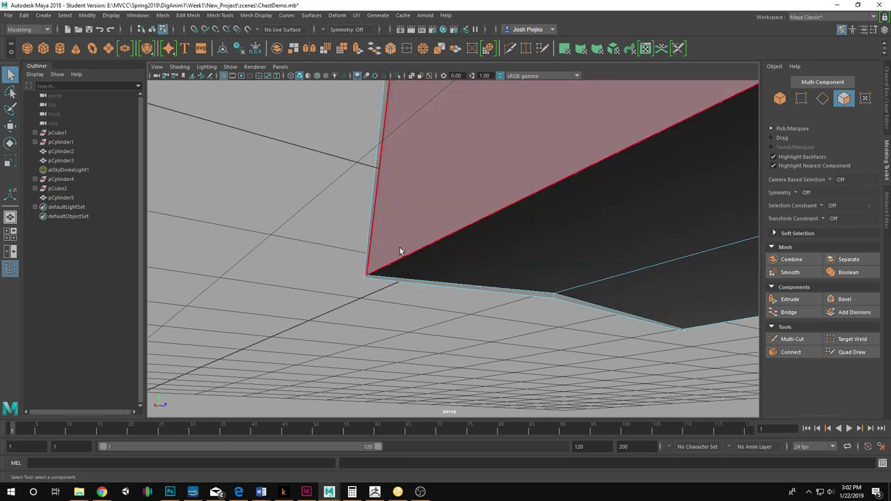
Select the thin face loop from the base extrusion, reduce the selection to the faces on the open middle border, and delete them.
{"action": "double_click", "coordinate": [408, 281], "text": "shift"}
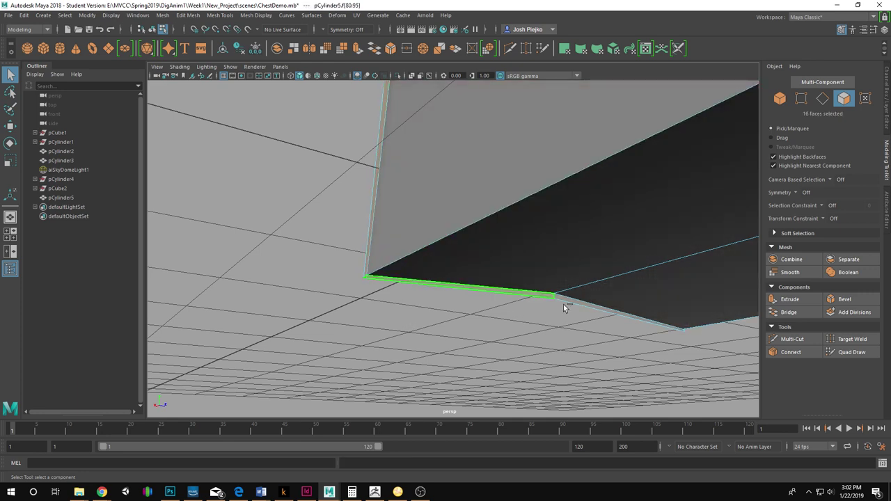
{"action": "right_click_drag", "start_coordinate": [602, 314], "coordinate": [479, 255], "text": "alt"}
{"action": "middle_click_drag", "start_coordinate": [479, 254], "coordinate": [465, 268], "text": "alt"}
{"action": "middle_click_drag", "start_coordinate": [412, 167], "coordinate": [389, 271], "text": "alt"}
{"action": "right_click_drag", "start_coordinate": [388, 271], "coordinate": [510, 217], "text": "alt"}
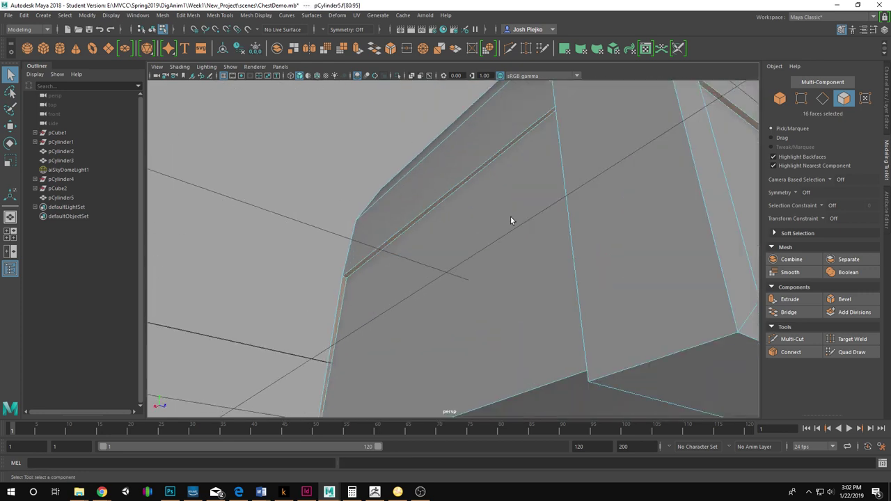
{"action": "middle_click_drag", "start_coordinate": [612, 202], "coordinate": [508, 353], "text": "alt"}
{"action": "right_click_drag", "start_coordinate": [388, 280], "coordinate": [334, 286], "text": "alt"}
{"action": "left_click_drag", "start_coordinate": [382, 278], "coordinate": [432, 229], "text": "alt"}
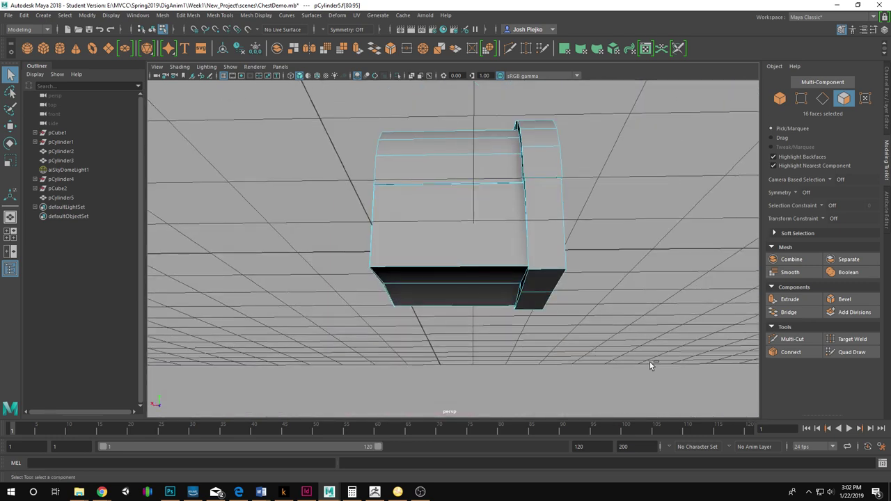
{"action": "left_click_drag", "start_coordinate": [650, 362], "coordinate": [480, 174], "text": "ctrl"}
{"action": "right_click_drag", "start_coordinate": [480, 174], "coordinate": [644, 268], "text": "alt"}
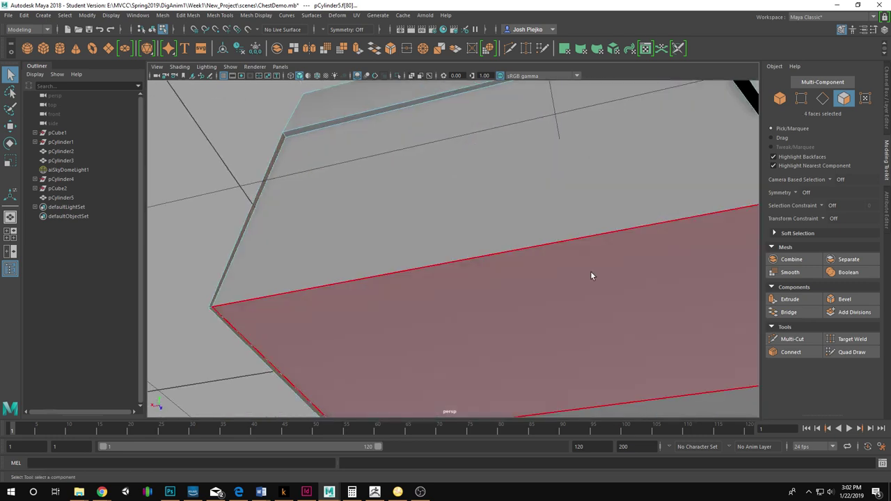
{"action": "left_click_drag", "start_coordinate": [613, 303], "coordinate": [480, 327], "text": "alt"}
{"action": "right_click_drag", "start_coordinate": [396, 342], "coordinate": [543, 342], "text": "alt"}
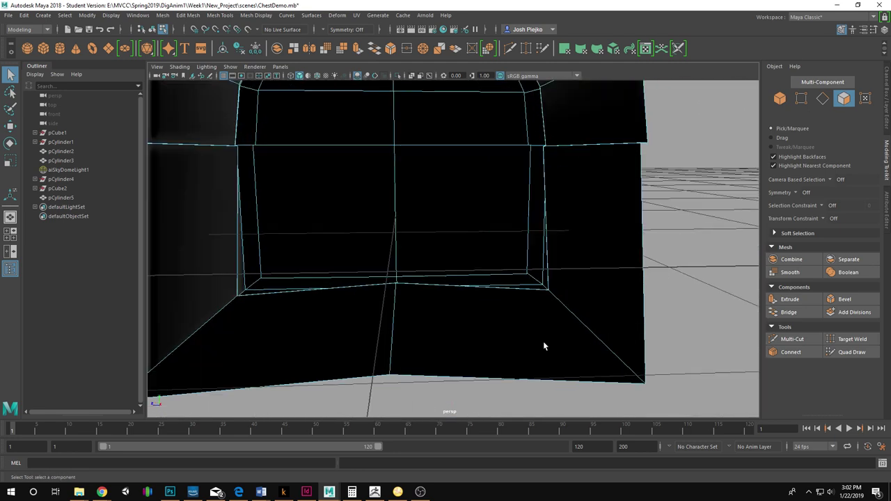
Scale the two long edges along the underside of the lid overhang, then reselect the half chest as an object.
{"action": "middle_click_drag", "start_coordinate": [373, 344], "coordinate": [419, 310], "text": "alt"}
{"action": "left_click_drag", "start_coordinate": [419, 311], "coordinate": [462, 304], "text": "alt"}
{"action": "right_click_drag", "start_coordinate": [463, 302], "coordinate": [453, 270]}
{"action": "left_click", "coordinate": [440, 266]}
{"action": "left_click_drag", "start_coordinate": [440, 266], "coordinate": [428, 303], "text": "alt"}
{"action": "key", "text": "w"}
{"action": "left_click_drag", "start_coordinate": [441, 271], "coordinate": [360, 205]}
{"action": "scroll", "coordinate": [441, 282], "scroll_direction": "down", "scroll_amount": 5}
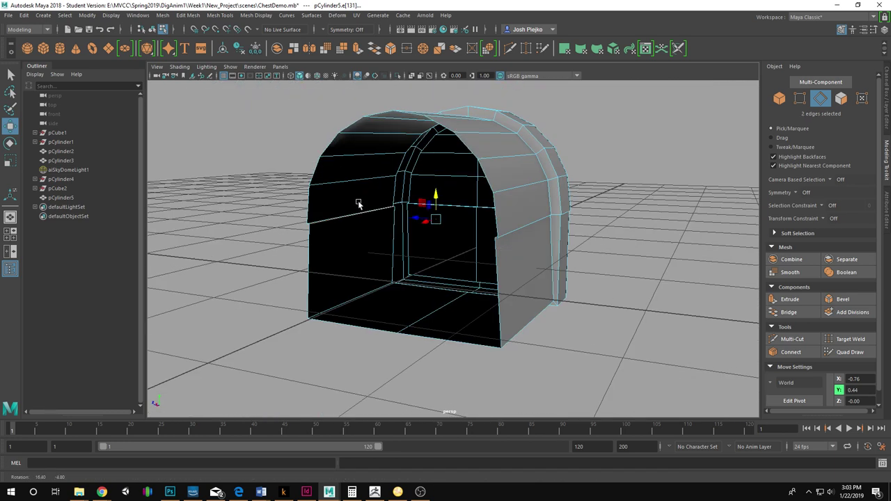
{"action": "right_click_drag", "start_coordinate": [360, 205], "coordinate": [543, 214], "text": "alt"}
{"action": "left_click_drag", "start_coordinate": [542, 214], "coordinate": [460, 205], "text": "alt"}
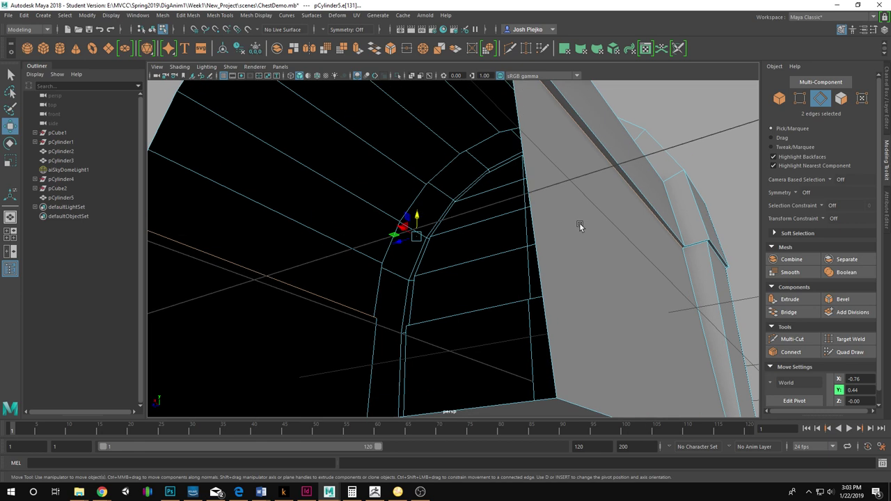
{"action": "key", "text": "r"}
{"action": "left_click_drag", "start_coordinate": [402, 239], "coordinate": [448, 240], "text": "alt"}
{"action": "right_click_drag", "start_coordinate": [569, 226], "coordinate": [653, 198]}
{"action": "left_click", "coordinate": [627, 226]}
{"action": "left_click_drag", "start_coordinate": [609, 240], "coordinate": [578, 259], "text": "alt"}
{"action": "left_click", "coordinate": [611, 272]}
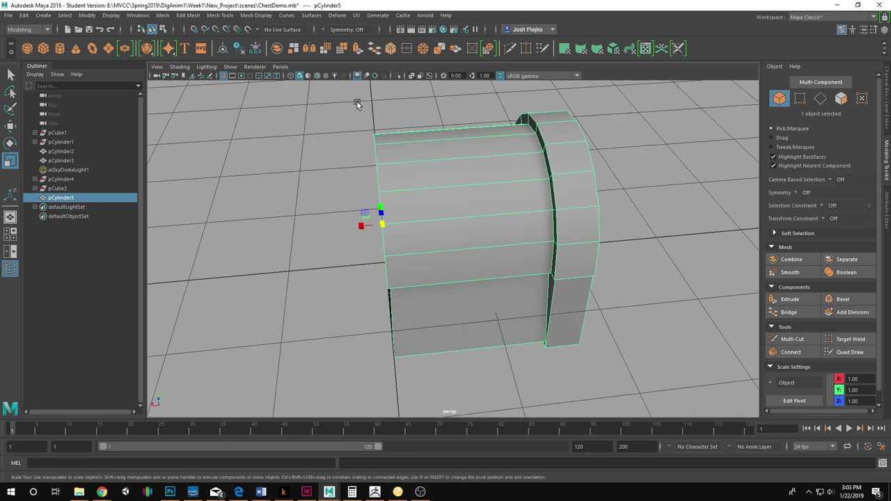
{"action": "left_click", "coordinate": [312, 57]}
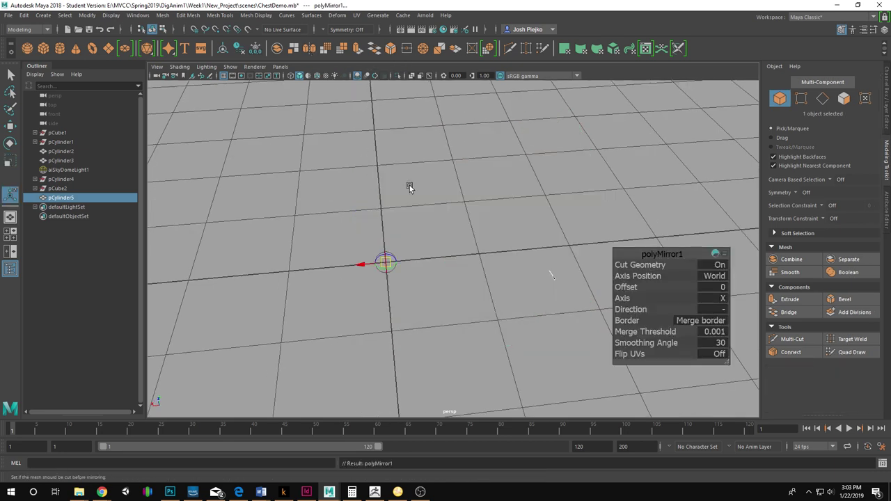
{"action": "left_click_drag", "start_coordinate": [409, 185], "coordinate": [499, 248], "text": "alt"}
{"action": "key", "text": "ctrl+z"}
{"action": "right_click_drag", "start_coordinate": [499, 247], "coordinate": [348, 83], "text": "alt"}
{"action": "right_click", "coordinate": [320, 54]}
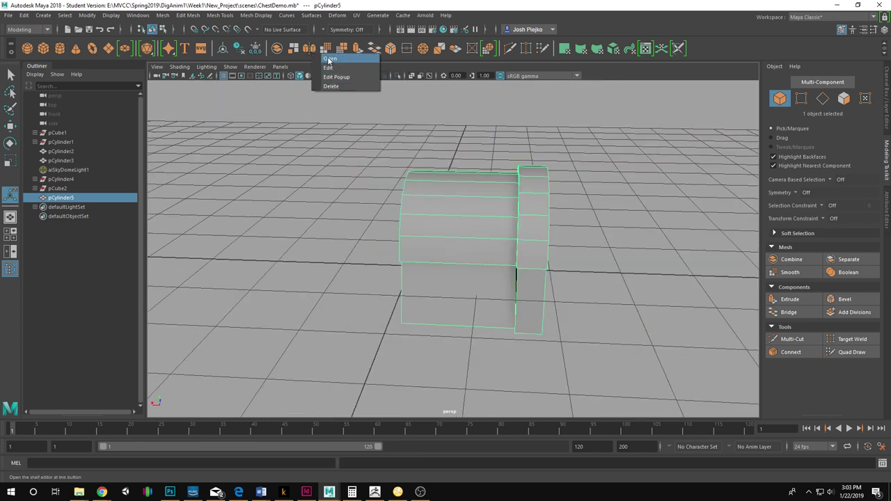
{"action": "left_click", "coordinate": [329, 59]}
{"action": "left_click", "coordinate": [509, 169]}
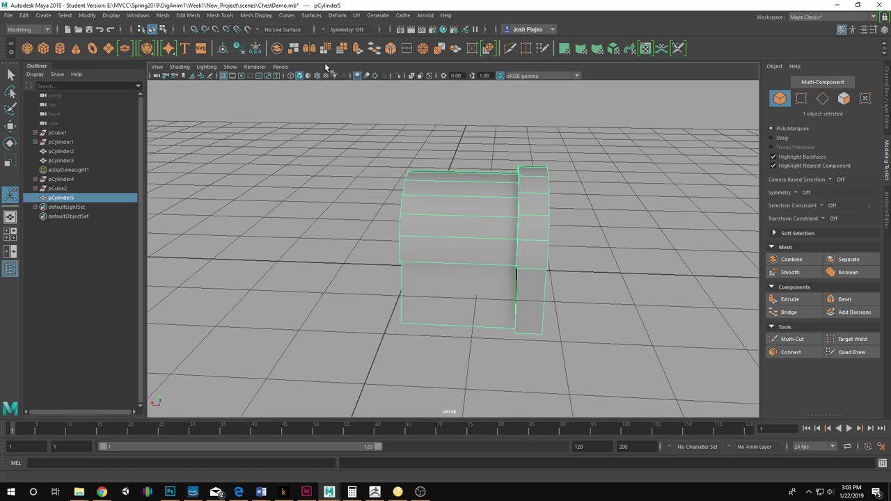
Mirror the half chest across the world X axis with Cut Geometry off, Merge border, and a merge threshold of 1.075.
{"action": "left_click", "coordinate": [311, 55]}
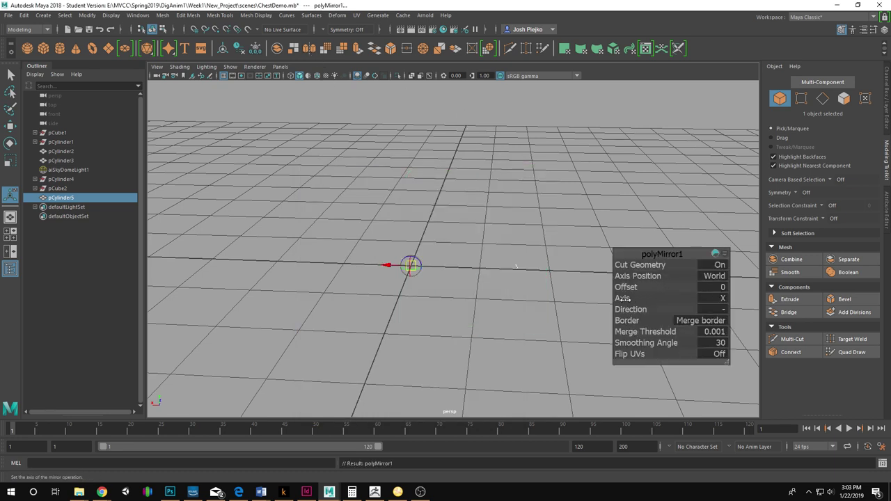
{"action": "mouse_move", "coordinate": [621, 297]}
{"action": "left_mouse_down"}
{"action": "mouse_move", "coordinate": [705, 292]}
{"action": "mouse_move", "coordinate": [607, 295]}
{"action": "mouse_move", "coordinate": [636, 297]}
{"action": "left_mouse_up"}
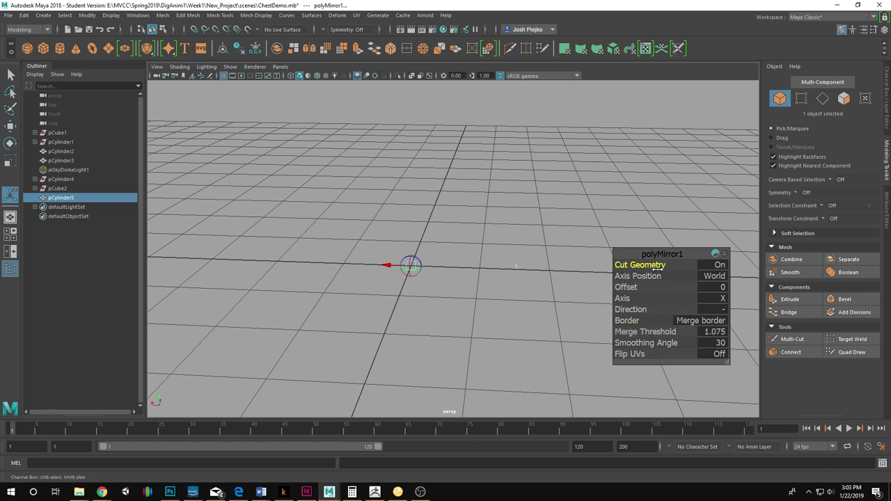
{"action": "left_click_drag", "start_coordinate": [656, 268], "coordinate": [639, 275]}
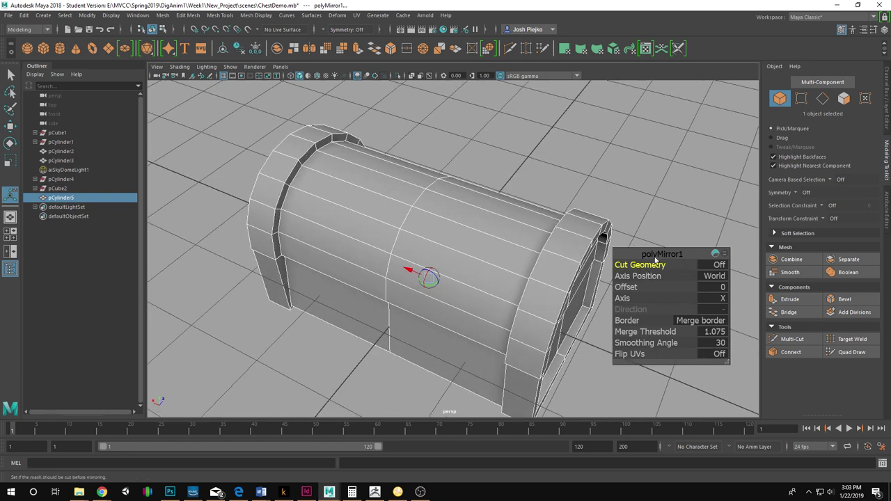
{"action": "left_click_drag", "start_coordinate": [518, 265], "coordinate": [466, 257], "text": "alt"}
{"action": "key", "text": "q"}
{"action": "left_click", "coordinate": [487, 173]}
{"action": "left_click", "coordinate": [492, 275]}
Select the four bottom edges of the recessed body panels on both long sides of the chest and scale them together.
{"action": "right_click_drag", "start_coordinate": [465, 254], "coordinate": [480, 291], "text": "alt"}
{"action": "left_click_drag", "start_coordinate": [479, 290], "coordinate": [440, 308], "text": "alt"}
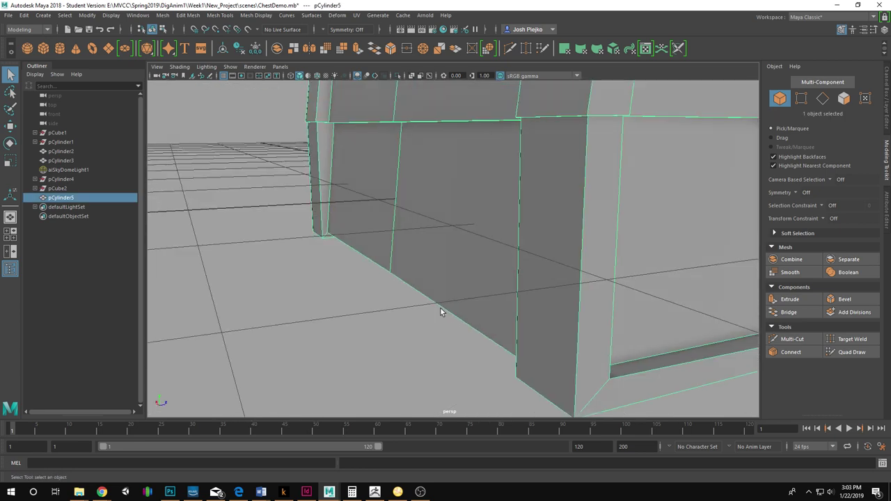
{"action": "left_click_drag", "start_coordinate": [333, 275], "coordinate": [162, 246], "text": "alt"}
{"action": "right_click_drag", "start_coordinate": [162, 245], "coordinate": [390, 251], "text": "alt"}
{"action": "left_click_drag", "start_coordinate": [390, 250], "coordinate": [385, 209], "text": "alt"}
{"action": "right_click_drag", "start_coordinate": [383, 178], "coordinate": [383, 150]}
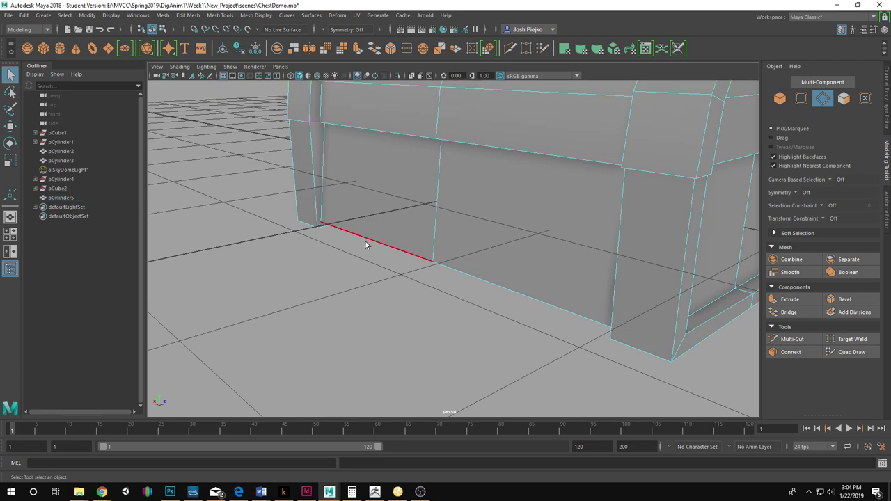
{"action": "left_click_drag", "start_coordinate": [528, 243], "coordinate": [431, 275], "text": "alt"}
{"action": "left_click", "coordinate": [507, 320], "text": "shift"}
{"action": "left_click_drag", "start_coordinate": [507, 275], "coordinate": [503, 292], "text": "alt"}
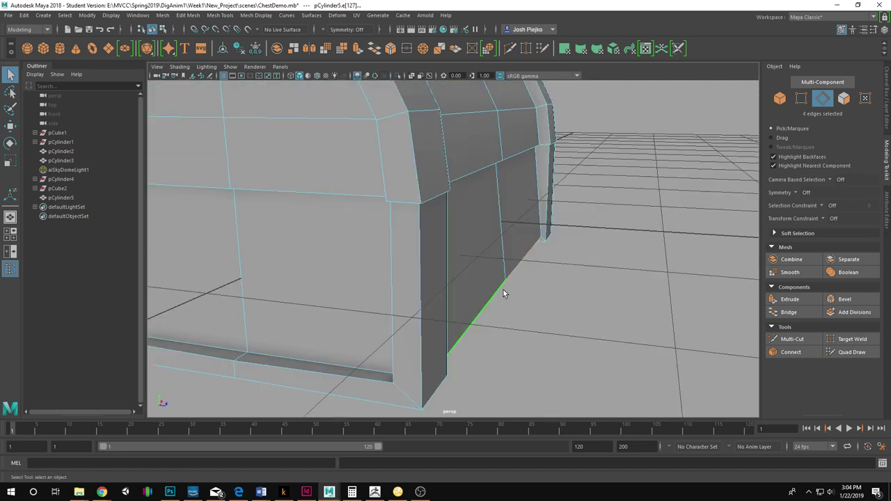
{"action": "key", "text": "r"}
{"action": "left_click_drag", "start_coordinate": [411, 276], "coordinate": [532, 194], "text": "alt"}
Return to object selection, deselect the chest, and inspect the complete mirrored shape.
{"action": "right_click_drag", "start_coordinate": [532, 194], "coordinate": [575, 171]}
{"action": "left_click", "coordinate": [699, 184]}
{"action": "left_click_drag", "start_coordinate": [699, 184], "coordinate": [517, 233], "text": "alt"}
{"action": "left_click", "coordinate": [440, 186]}
{"action": "left_click", "coordinate": [593, 273]}
{"action": "left_click_drag", "start_coordinate": [593, 273], "coordinate": [462, 223], "text": "alt"}
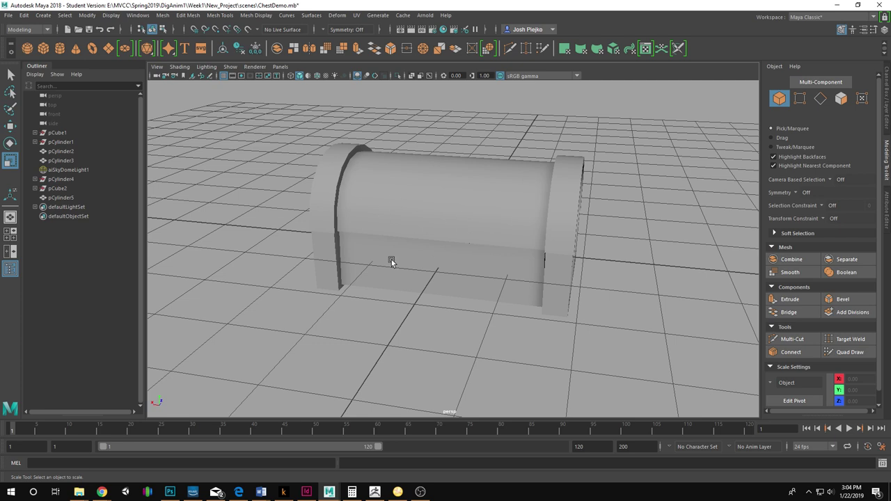
Create a polygon cube and move it to the middle of the chest's front side, at Y 0.31 and Z -0.71.
{"action": "left_click_drag", "start_coordinate": [391, 262], "coordinate": [452, 255], "text": "alt"}
{"action": "left_click", "coordinate": [450, 257]}
{"action": "left_click", "coordinate": [653, 301]}
{"action": "right_click_drag", "start_coordinate": [653, 301], "coordinate": [470, 289], "text": "alt"}
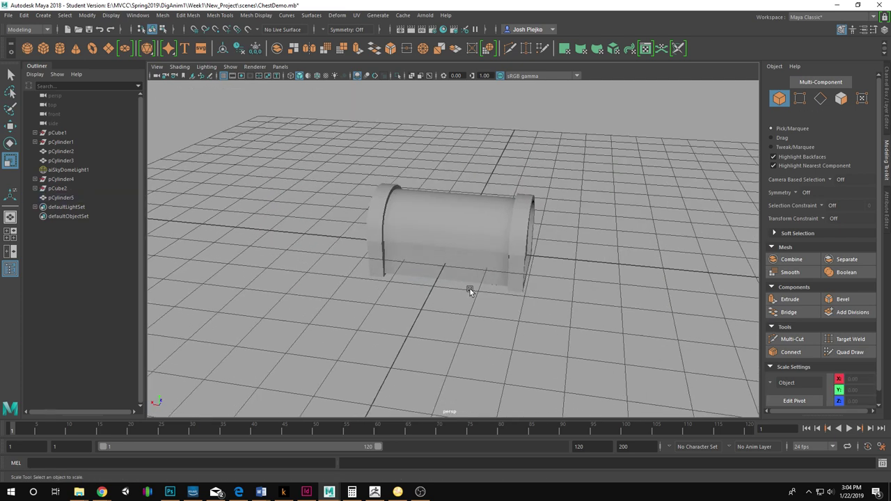
{"action": "left_click", "coordinate": [46, 50]}
{"action": "key", "text": "w"}
{"action": "left_click_drag", "start_coordinate": [293, 208], "coordinate": [385, 241], "text": "alt"}
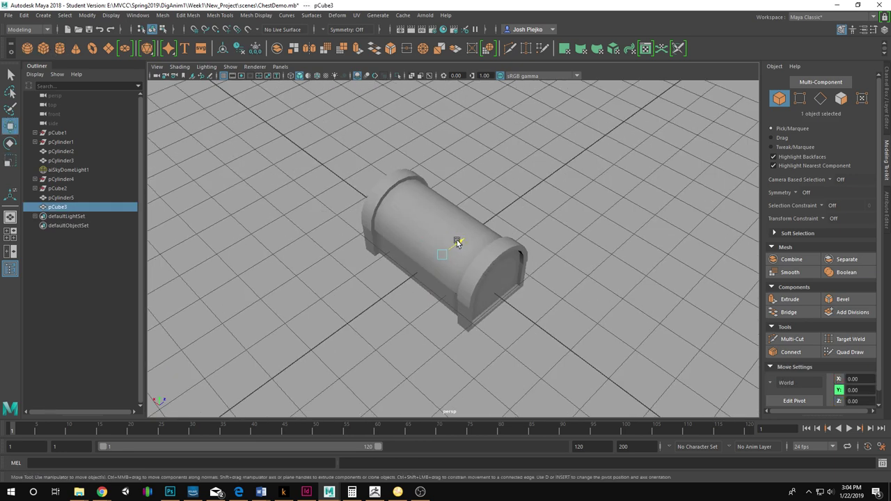
{"action": "left_click_drag", "start_coordinate": [457, 242], "coordinate": [436, 254]}
{"action": "left_click_drag", "start_coordinate": [487, 296], "coordinate": [568, 254], "text": "alt"}
{"action": "left_click_drag", "start_coordinate": [437, 239], "coordinate": [438, 221]}
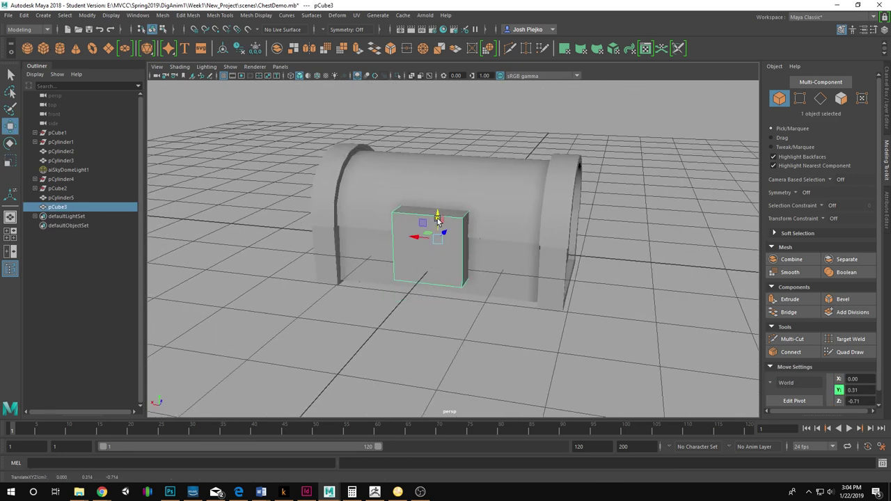
Scale the cube uniformly to about 0.43 so it forms a small lock plate on the chest's front.
{"action": "right_click_drag", "start_coordinate": [437, 220], "coordinate": [453, 239], "text": "alt"}
{"action": "key", "text": "r"}
{"action": "left_click_drag", "start_coordinate": [428, 230], "coordinate": [373, 245]}
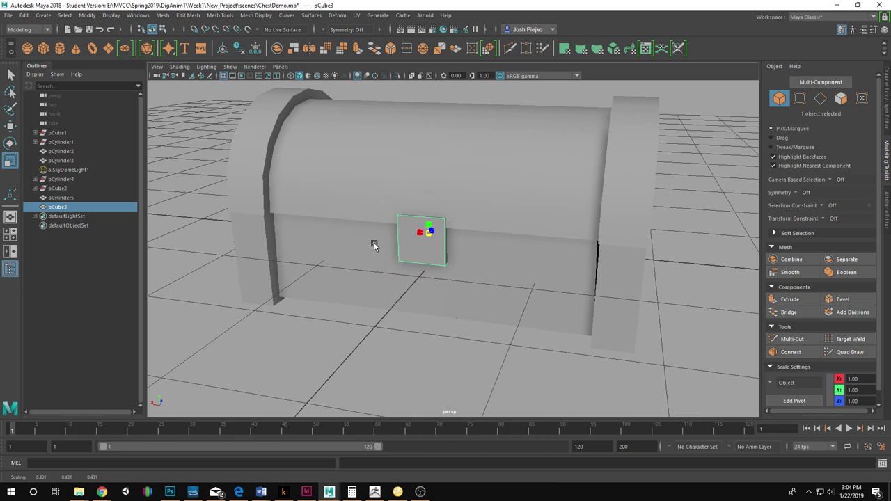
{"action": "key", "text": "w"}
{"action": "right_click_drag", "start_coordinate": [433, 242], "coordinate": [465, 259], "text": "alt"}
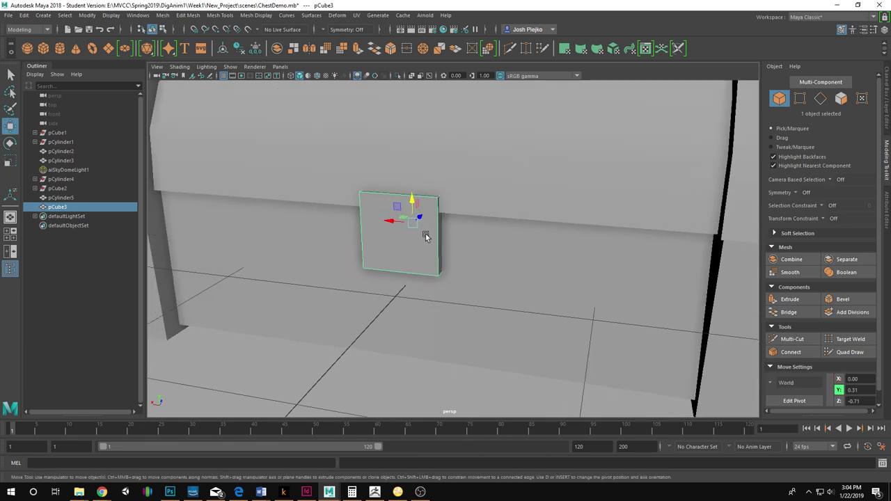
{"action": "left_click_drag", "start_coordinate": [426, 237], "coordinate": [467, 239], "text": "alt"}
{"action": "middle_click_drag", "start_coordinate": [496, 237], "coordinate": [460, 254], "text": "alt"}
{"action": "right_click_drag", "start_coordinate": [459, 254], "coordinate": [414, 268]}
{"action": "left_click", "coordinate": [453, 269]}
{"action": "left_click_drag", "start_coordinate": [414, 268], "coordinate": [466, 290], "text": "alt"}
{"action": "right_click_drag", "start_coordinate": [466, 291], "coordinate": [466, 269], "text": "alt"}
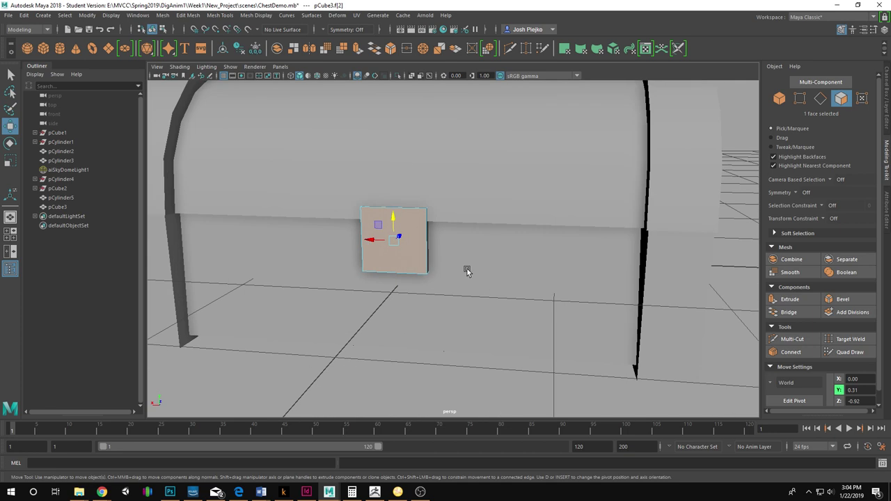
{"action": "key", "text": "r"}
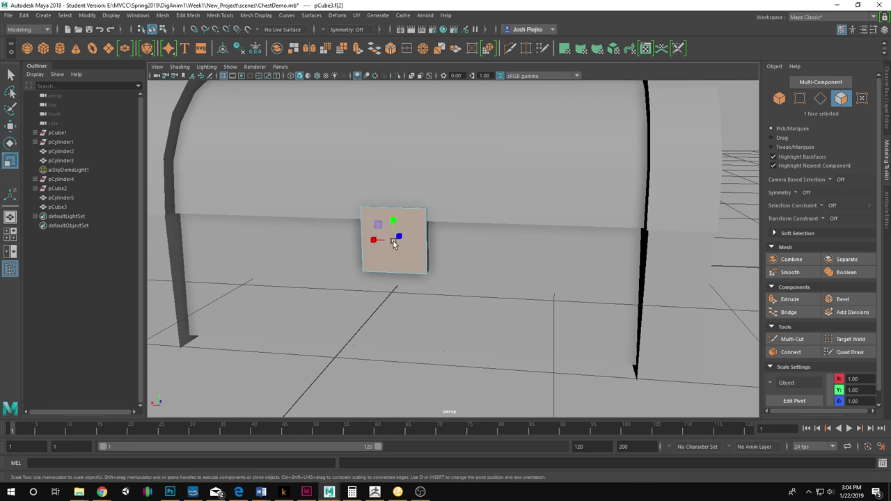
{"action": "left_click_drag", "start_coordinate": [394, 243], "coordinate": [416, 281], "text": "alt"}
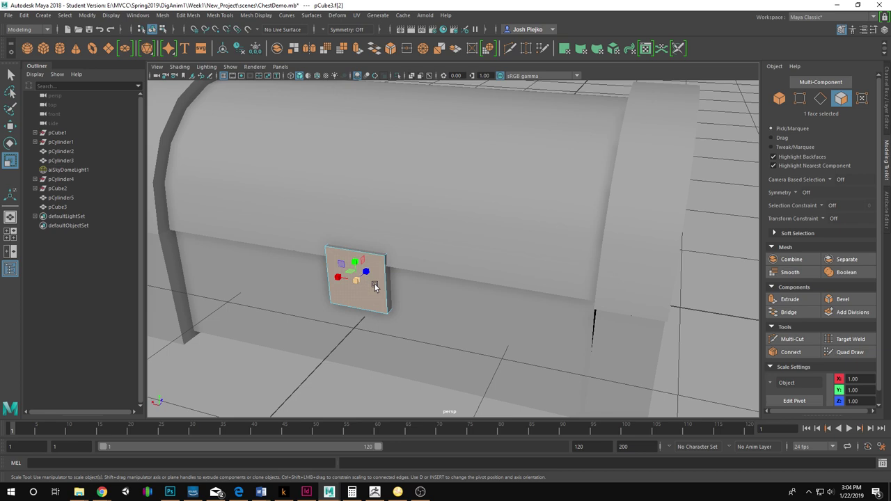
{"action": "scroll", "coordinate": [359, 280], "scroll_direction": "down", "scroll_amount": 3}
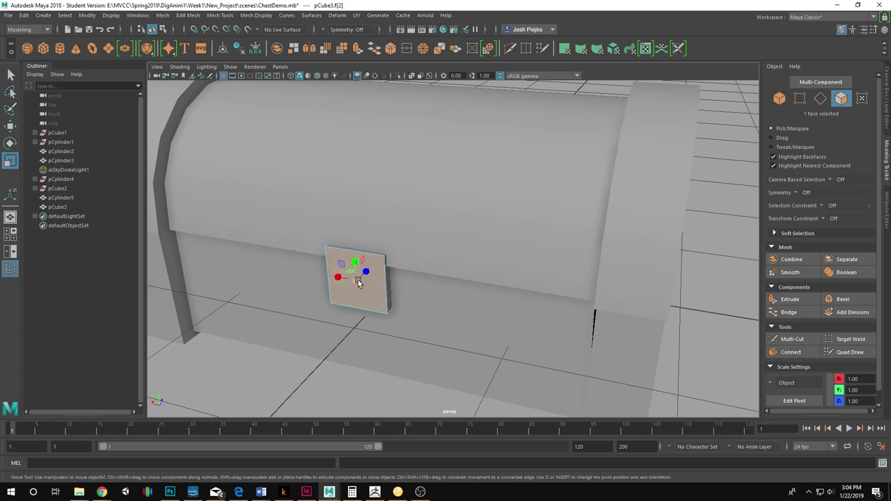
{"action": "key", "text": "w"}
{"action": "key", "text": "F8"}
{"action": "right_click_drag", "start_coordinate": [378, 272], "coordinate": [270, 291], "text": "alt"}
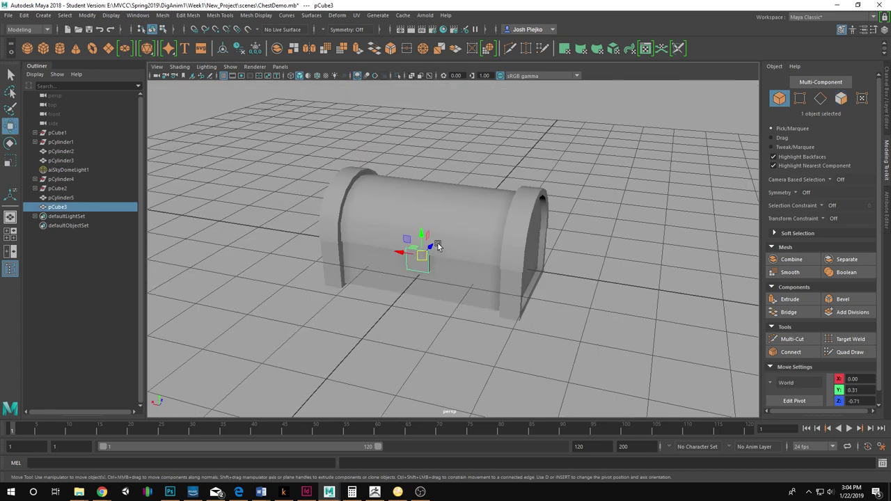
{"action": "mouse_move", "coordinate": [431, 246]}
{"action": "left_mouse_down"}
{"action": "mouse_move", "coordinate": [391, 287]}
{"action": "mouse_move", "coordinate": [427, 250]}
{"action": "left_mouse_up"}
Extrude the lock plate's front face in place and scale it down to a small centred square.
{"action": "right_click_drag", "start_coordinate": [446, 278], "coordinate": [521, 321], "text": "alt"}
{"action": "middle_click_drag", "start_coordinate": [521, 320], "coordinate": [602, 340], "text": "alt"}
{"action": "right_click_drag", "start_coordinate": [452, 327], "coordinate": [532, 351], "text": "alt"}
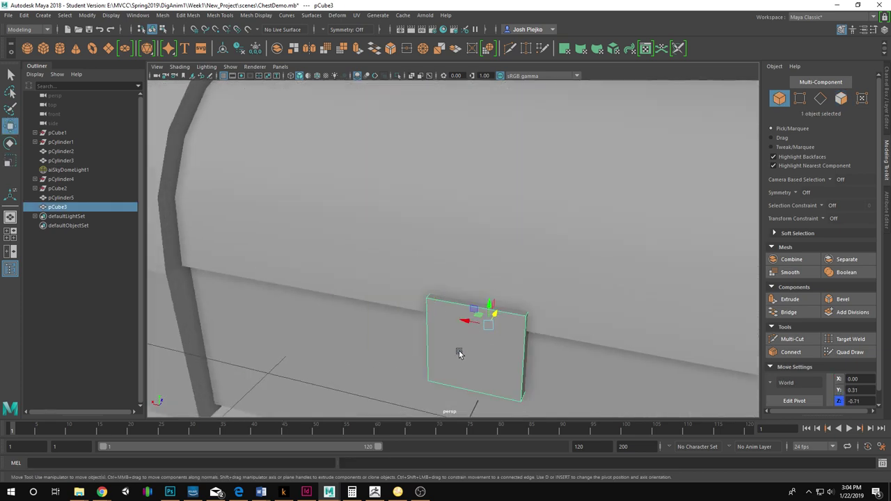
{"action": "right_click_drag", "start_coordinate": [459, 353], "coordinate": [459, 264]}
{"action": "left_click", "coordinate": [495, 351]}
{"action": "middle_click_drag", "start_coordinate": [496, 353], "coordinate": [458, 287], "text": "alt"}
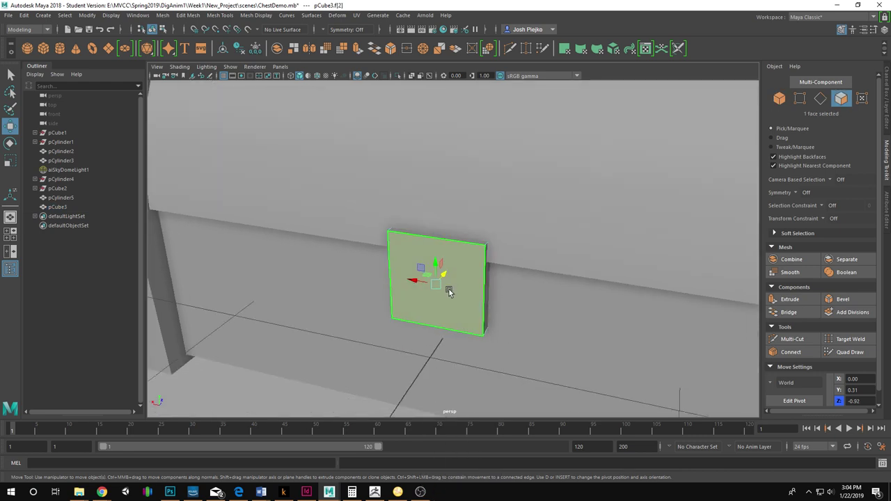
{"action": "key", "text": "r"}
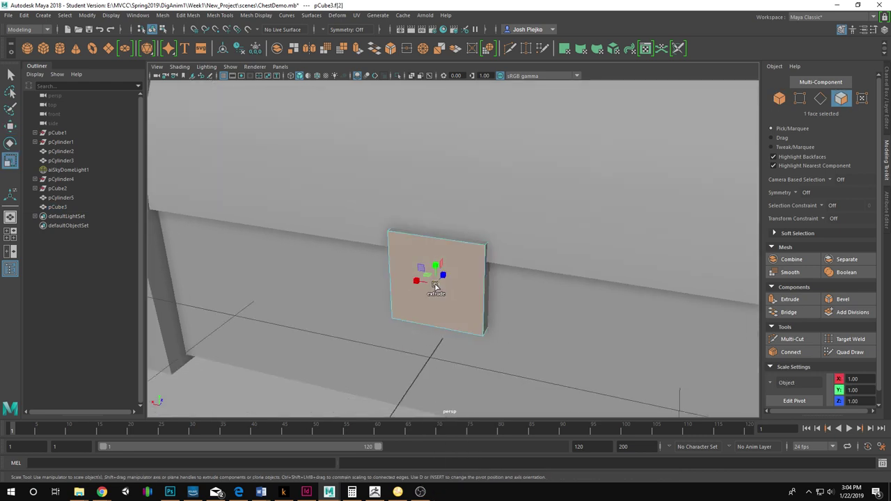
{"action": "left_click_drag", "start_coordinate": [435, 286], "coordinate": [451, 298], "text": "shift"}
{"action": "scroll", "coordinate": [435, 300], "scroll_direction": "up", "scroll_amount": 2}
{"action": "middle_click_drag", "start_coordinate": [498, 294], "coordinate": [411, 266], "text": "alt"}
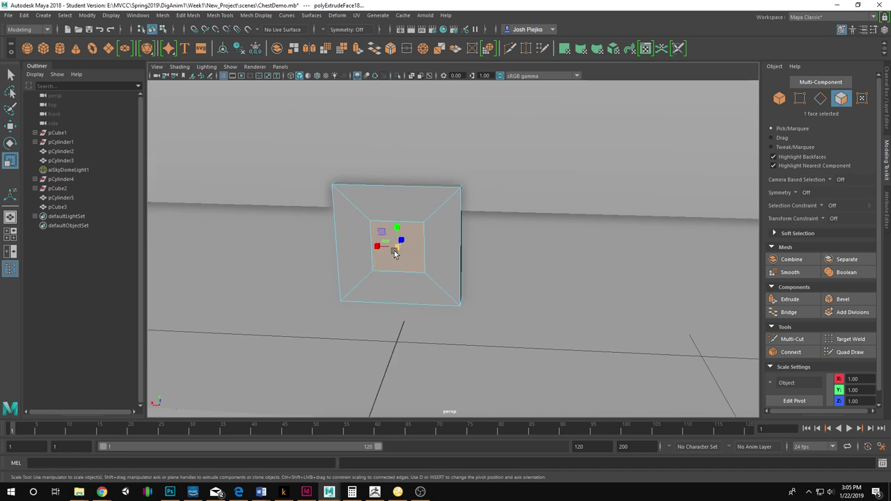
Narrow the inset face into an upright keyhole rectangle, lower it slightly, and return the lock plate to object selection.
{"action": "left_click_drag", "start_coordinate": [376, 250], "coordinate": [390, 251]}
{"action": "middle_click_drag", "start_coordinate": [432, 251], "coordinate": [447, 279], "text": "alt"}
{"action": "right_click_drag", "start_coordinate": [447, 280], "coordinate": [441, 259], "text": "alt"}
{"action": "key", "text": "w"}
{"action": "left_click_drag", "start_coordinate": [420, 250], "coordinate": [419, 261]}
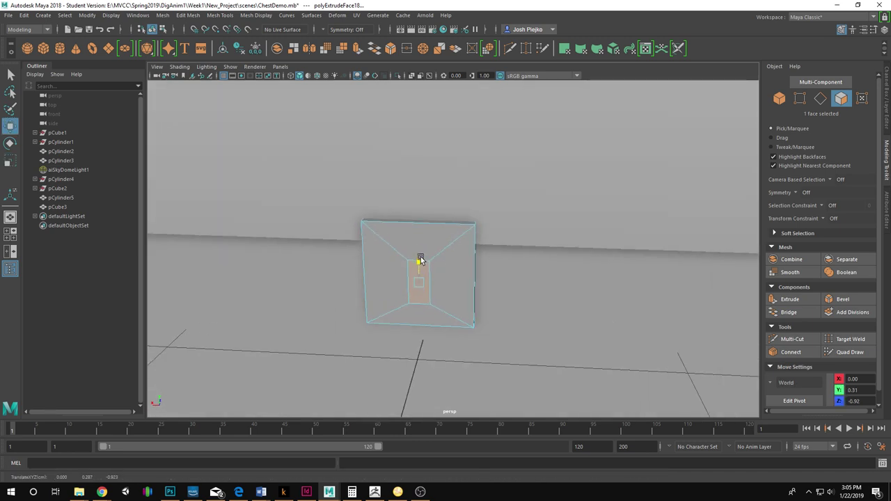
{"action": "mouse_move", "coordinate": [431, 269]}
{"action": "right_mouse_down"}
{"action": "mouse_move", "coordinate": [557, 295]}
{"action": "mouse_move", "coordinate": [441, 269]}
{"action": "right_mouse_up"}
{"action": "left_click_drag", "start_coordinate": [441, 269], "coordinate": [502, 266], "text": "alt"}
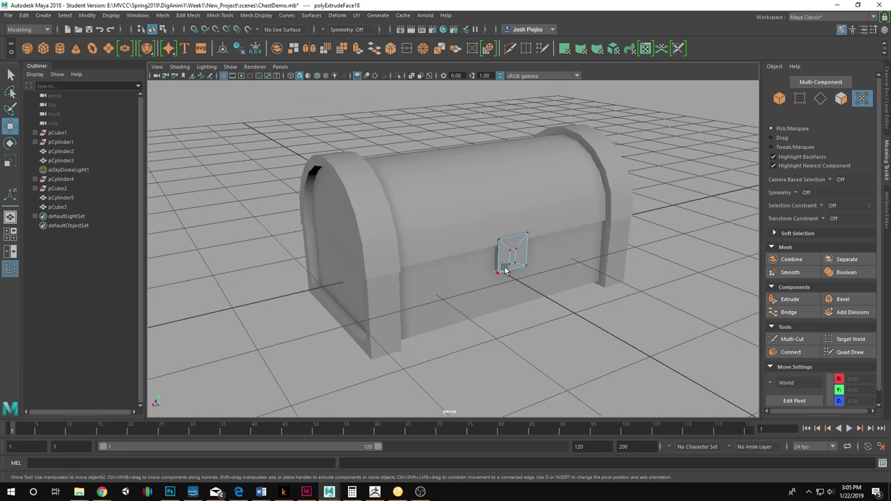
{"action": "right_click_drag", "start_coordinate": [503, 266], "coordinate": [668, 306], "text": "alt"}
{"action": "middle_click_drag", "start_coordinate": [668, 306], "coordinate": [575, 286], "text": "alt"}
{"action": "right_click_drag", "start_coordinate": [513, 251], "coordinate": [545, 216]}
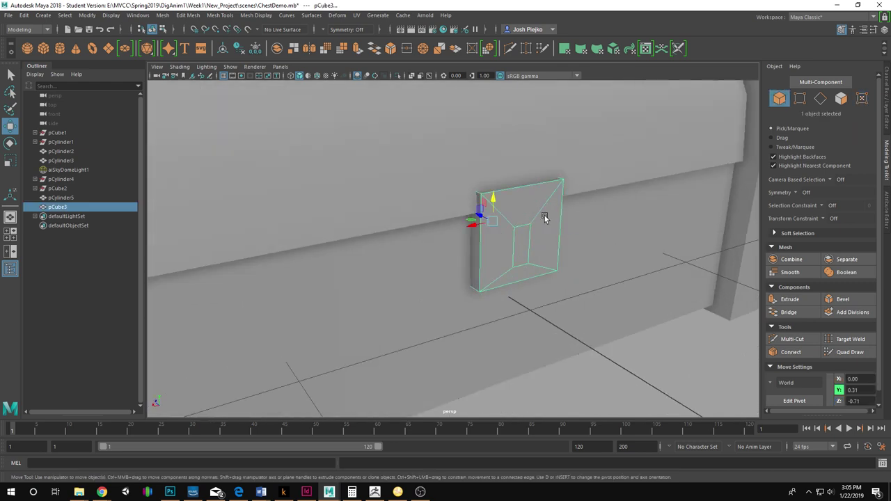
Lower the lock plate's four top vertices to the lid seam, about Y 0.43.
{"action": "left_click_drag", "start_coordinate": [545, 216], "coordinate": [542, 215], "text": "alt"}
{"action": "right_click_drag", "start_coordinate": [542, 215], "coordinate": [492, 219], "text": "alt"}
{"action": "left_click_drag", "start_coordinate": [527, 240], "coordinate": [495, 232], "text": "alt"}
{"action": "middle_click_drag", "start_coordinate": [388, 175], "coordinate": [409, 225], "text": "alt"}
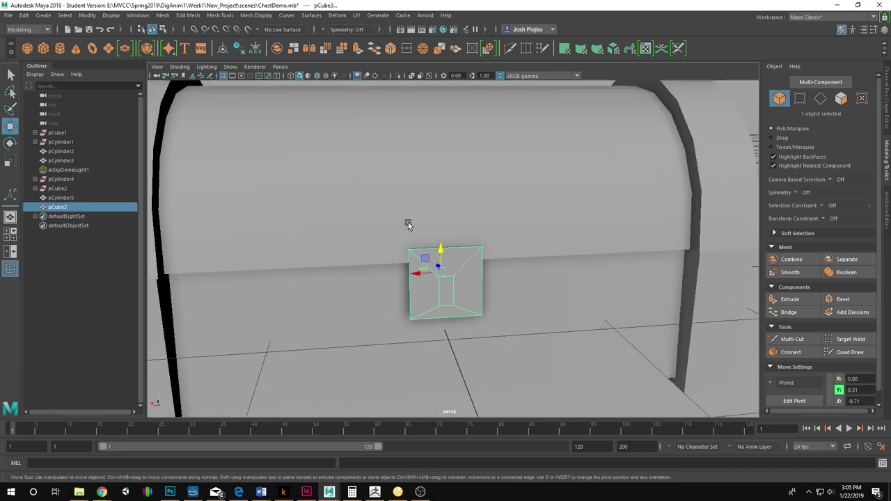
{"action": "left_click_drag", "start_coordinate": [409, 225], "coordinate": [394, 215], "text": "alt"}
{"action": "key", "text": "F9"}
{"action": "left_click_drag", "start_coordinate": [299, 177], "coordinate": [412, 226]}
{"action": "left_click_drag", "start_coordinate": [498, 234], "coordinate": [598, 233]}
{"action": "left_click_drag", "start_coordinate": [401, 192], "coordinate": [402, 200]}
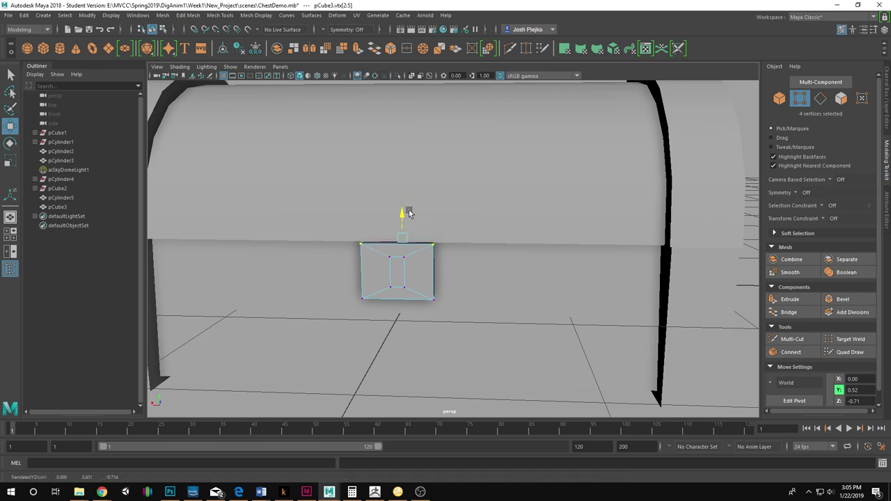
Extrude the lock plate's top face up to Y 0.46 as a thin strip, and again to Y 0.65 over the lid.
{"action": "key", "text": "F11"}
{"action": "left_click", "coordinate": [429, 249]}
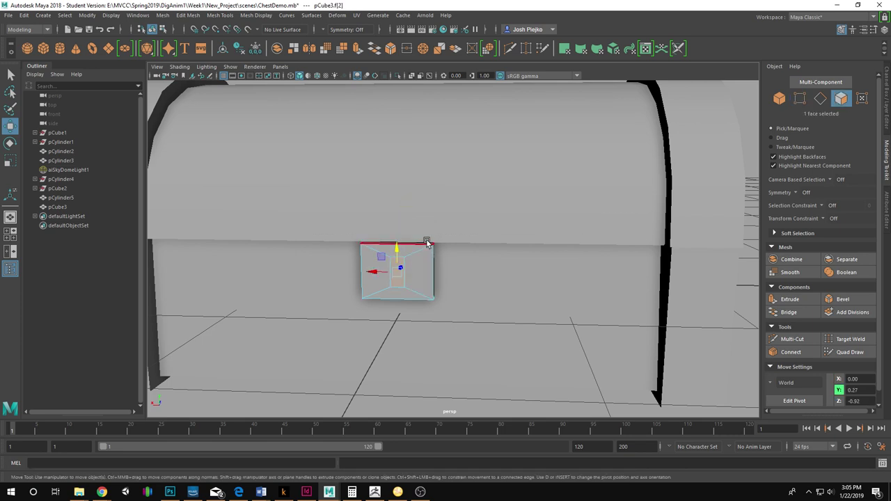
{"action": "left_click_drag", "start_coordinate": [427, 244], "coordinate": [424, 248], "text": "alt"}
{"action": "left_click", "coordinate": [424, 248]}
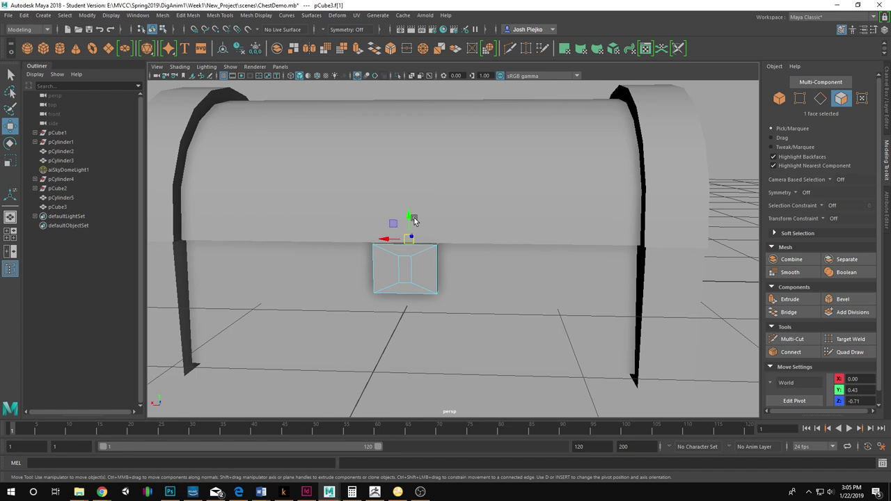
{"action": "right_click_drag", "start_coordinate": [404, 221], "coordinate": [455, 259], "text": "alt"}
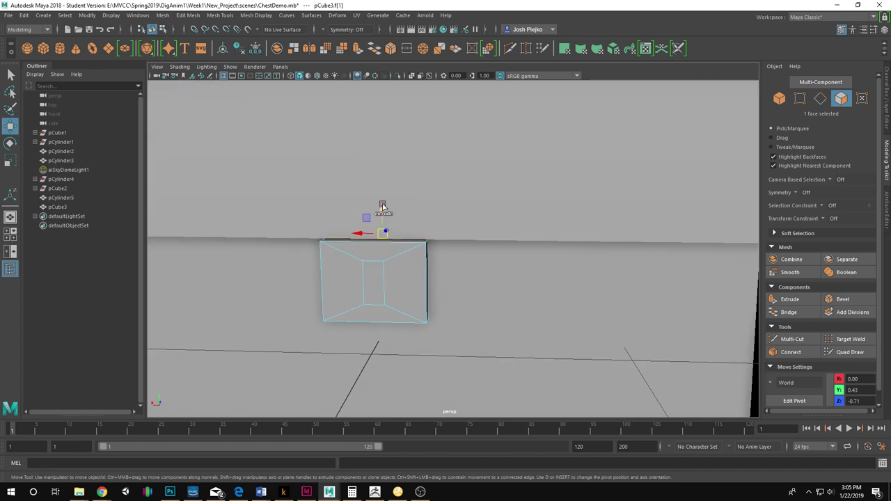
{"action": "left_click_drag", "start_coordinate": [406, 251], "coordinate": [388, 326], "text": "alt"}
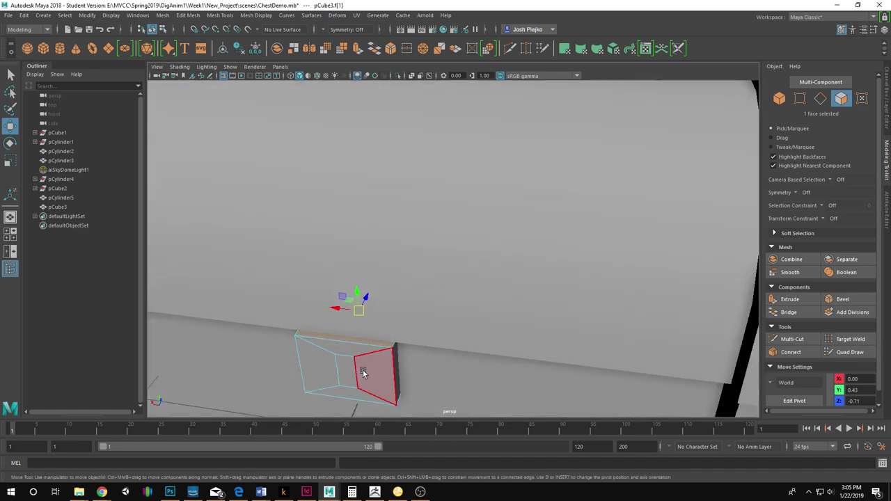
{"action": "left_click_drag", "start_coordinate": [364, 369], "coordinate": [417, 308], "text": "alt"}
{"action": "left_click_drag", "start_coordinate": [425, 233], "coordinate": [435, 216], "text": "shift"}
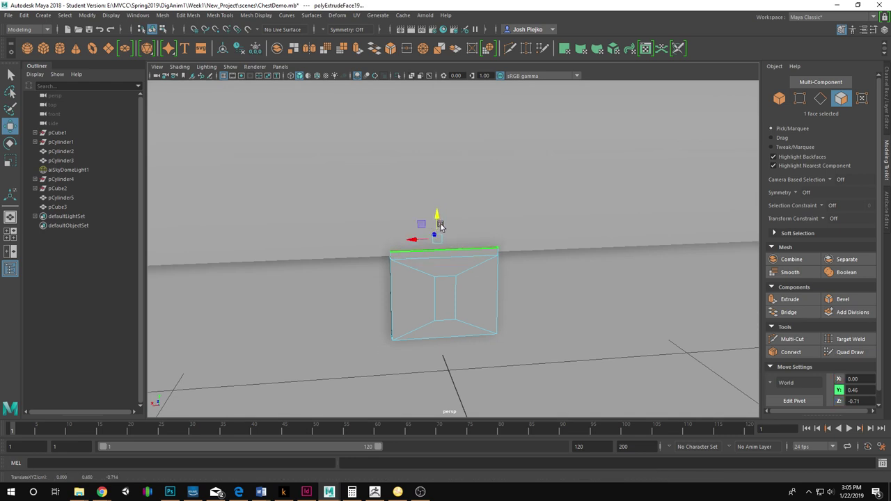
{"action": "left_click_drag", "start_coordinate": [437, 213], "coordinate": [434, 169], "text": "shift"}
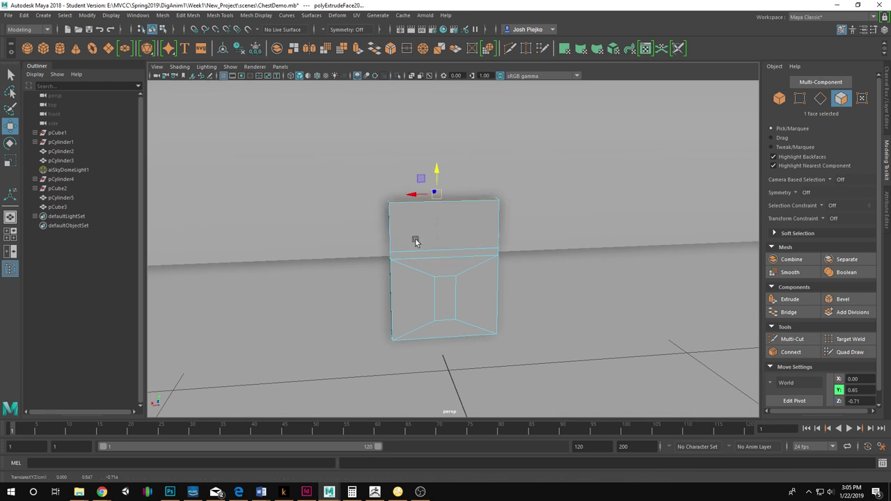
Select the front and both side faces of the thin strip at the lid seam and extrude them scaled inward as a groove.
{"action": "left_click_drag", "start_coordinate": [415, 241], "coordinate": [346, 302], "text": "alt"}
{"action": "middle_click_drag", "start_coordinate": [346, 302], "coordinate": [413, 278], "text": "alt"}
{"action": "scroll", "coordinate": [414, 279], "scroll_direction": "up", "scroll_amount": 8}
{"action": "left_click_drag", "start_coordinate": [251, 323], "coordinate": [287, 282], "text": "alt"}
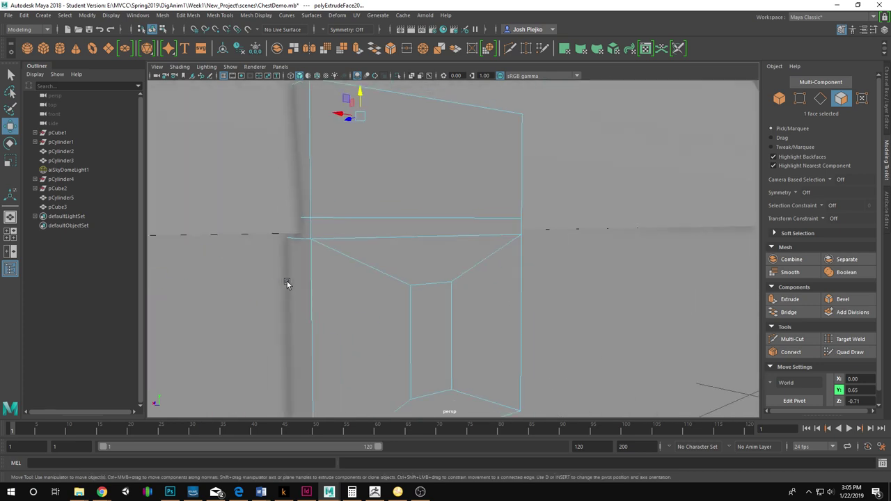
{"action": "left_click", "coordinate": [325, 228]}
{"action": "left_click", "coordinate": [306, 230], "text": "shift"}
{"action": "left_click_drag", "start_coordinate": [306, 231], "coordinate": [315, 279], "text": "alt"}
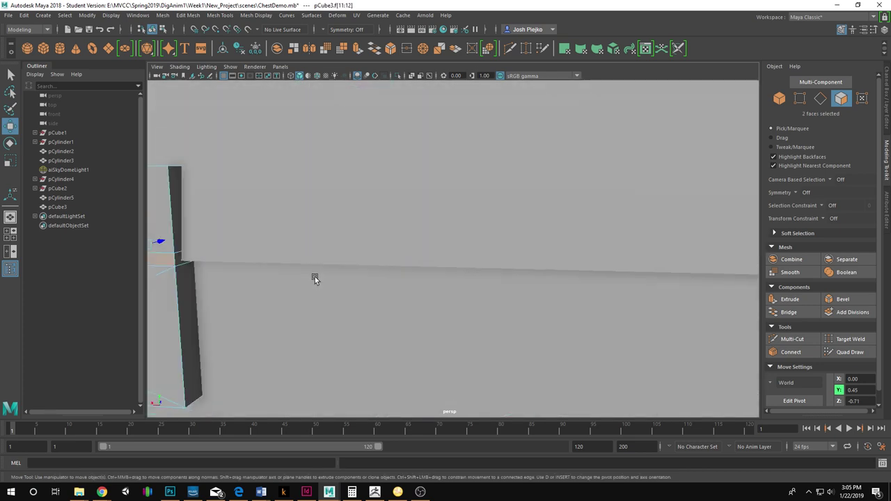
{"action": "left_click", "coordinate": [183, 261], "text": "shift"}
{"action": "left_click_drag", "start_coordinate": [183, 260], "coordinate": [414, 293], "text": "alt"}
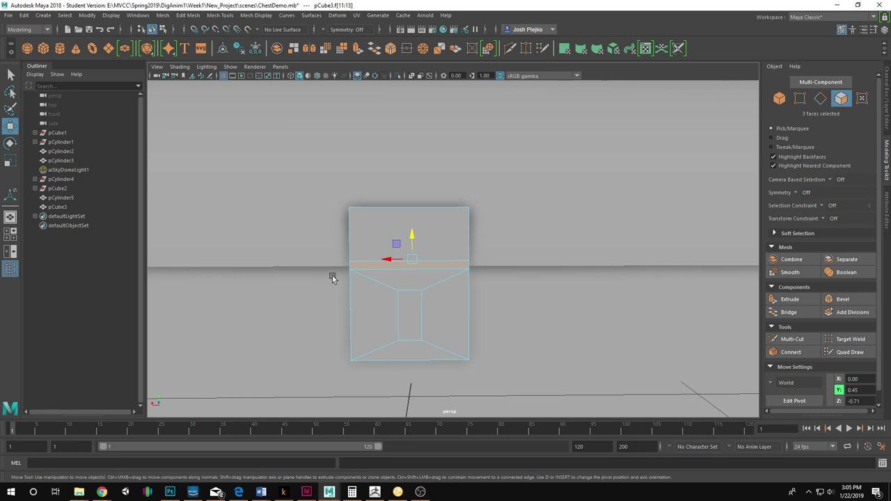
{"action": "key", "text": "r"}
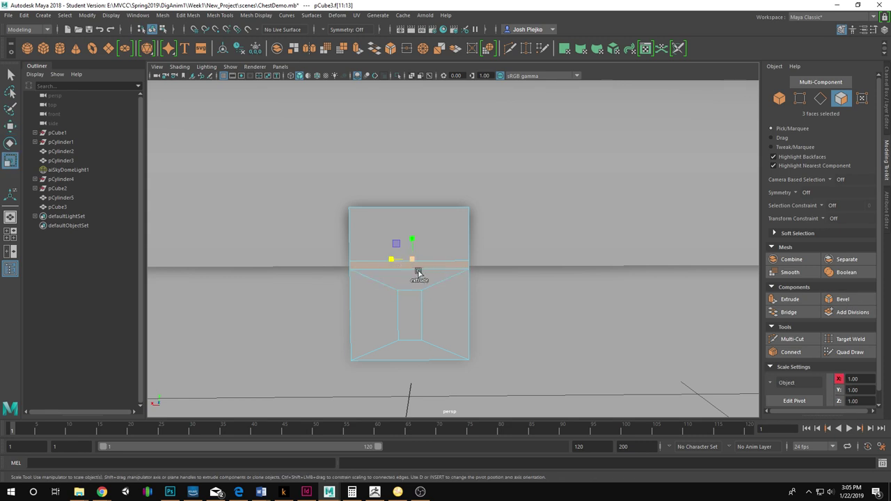
{"action": "left_click_drag", "start_coordinate": [415, 262], "coordinate": [366, 312], "text": "shift"}
{"action": "right_click_drag", "start_coordinate": [367, 313], "coordinate": [414, 289]}
Select the narrow keyhole face on the lower lock plate and extrude it inward to Z -0.89.
{"action": "left_click_drag", "start_coordinate": [413, 290], "coordinate": [476, 255], "text": "alt"}
{"action": "right_click_drag", "start_coordinate": [476, 255], "coordinate": [480, 334], "text": "alt"}
{"action": "left_click_drag", "start_coordinate": [480, 334], "coordinate": [541, 241], "text": "alt"}
{"action": "right_click_drag", "start_coordinate": [471, 149], "coordinate": [480, 202]}
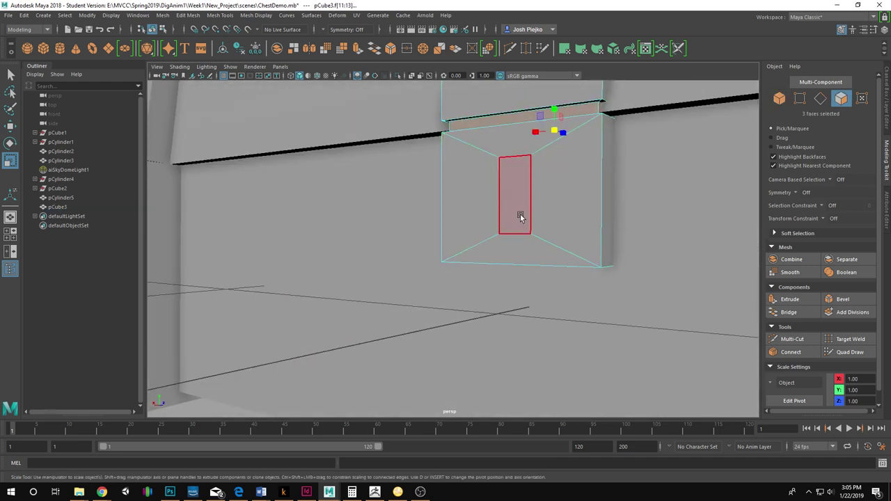
{"action": "left_click", "coordinate": [546, 214]}
{"action": "left_click_drag", "start_coordinate": [529, 212], "coordinate": [674, 274], "text": "alt"}
{"action": "right_click_drag", "start_coordinate": [674, 274], "coordinate": [528, 277], "text": "alt"}
{"action": "key", "text": "w"}
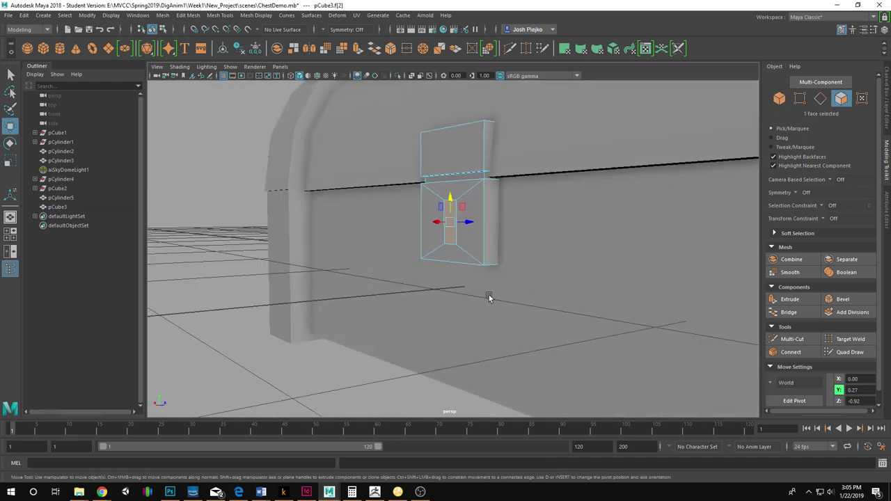
{"action": "left_click", "coordinate": [479, 245]}
{"action": "left_click_drag", "start_coordinate": [479, 245], "coordinate": [467, 224], "text": "alt"}
{"action": "left_click_drag", "start_coordinate": [446, 260], "coordinate": [567, 205], "text": "alt"}
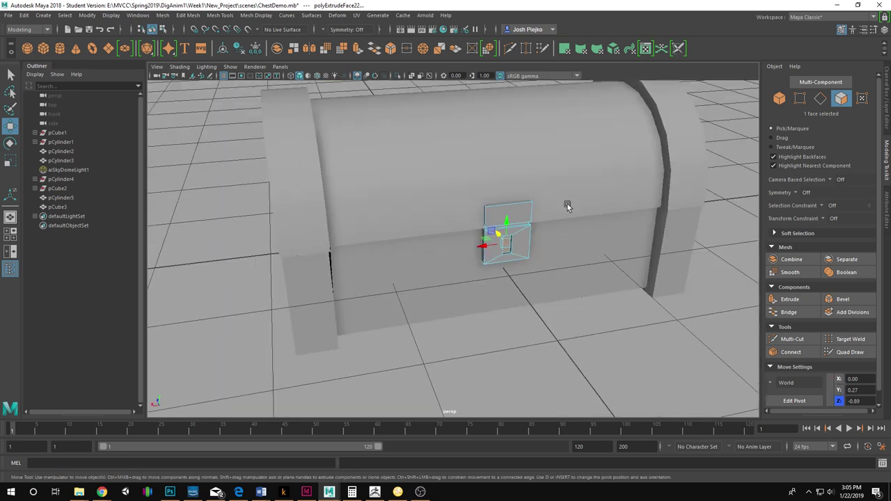
Select the top back edge of the lock plate and move it back in Z toward the lid.
{"action": "left_click", "coordinate": [569, 360]}
{"action": "left_click_drag", "start_coordinate": [569, 360], "coordinate": [467, 341], "text": "alt"}
{"action": "right_click_drag", "start_coordinate": [467, 342], "coordinate": [621, 395], "text": "alt"}
{"action": "middle_click_drag", "start_coordinate": [621, 396], "coordinate": [473, 283], "text": "alt"}
{"action": "left_click_drag", "start_coordinate": [473, 283], "coordinate": [524, 332]}
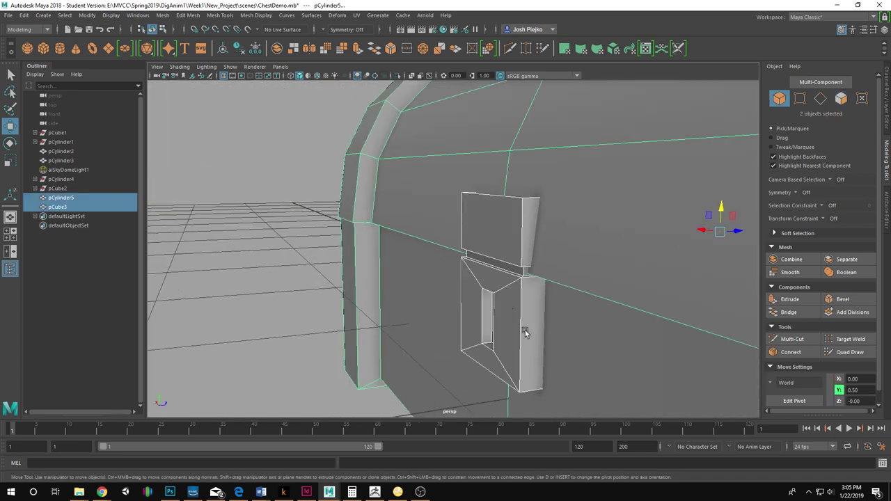
{"action": "middle_click_drag", "start_coordinate": [525, 332], "coordinate": [508, 344], "text": "alt"}
{"action": "left_click_drag", "start_coordinate": [494, 252], "coordinate": [472, 259], "text": "alt"}
{"action": "left_click_drag", "start_coordinate": [466, 228], "coordinate": [452, 225], "text": "alt"}
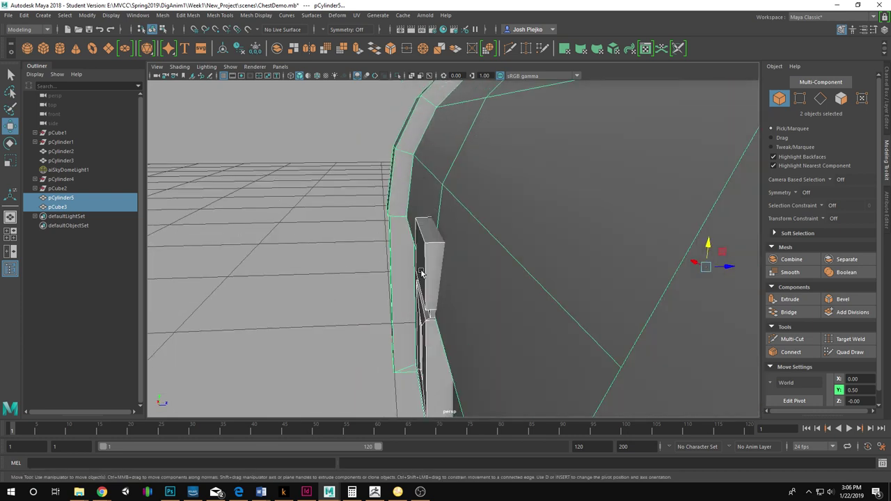
{"action": "right_click_drag", "start_coordinate": [420, 273], "coordinate": [430, 192]}
{"action": "left_click", "coordinate": [427, 243]}
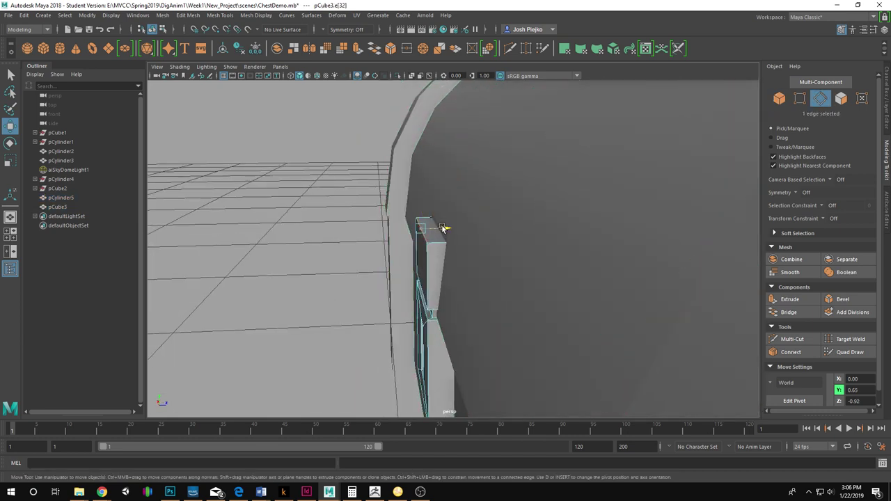
{"action": "left_click_drag", "start_coordinate": [443, 225], "coordinate": [452, 225]}
{"action": "right_click_drag", "start_coordinate": [509, 219], "coordinate": [539, 191]}
Examine the whole chest and its lock plate from several angles.
{"action": "left_click_drag", "start_coordinate": [515, 209], "coordinate": [433, 237], "text": "alt"}
{"action": "right_click_drag", "start_coordinate": [434, 236], "coordinate": [321, 363], "text": "alt"}
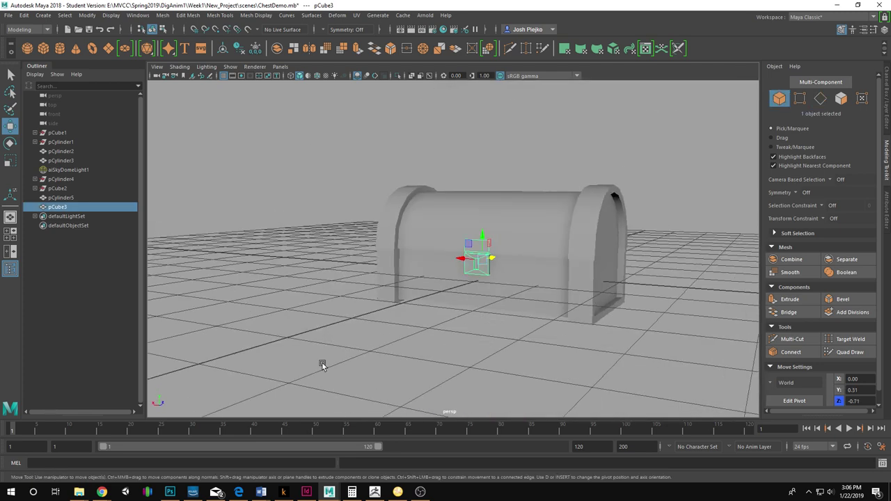
{"action": "left_click", "coordinate": [358, 397]}
{"action": "left_click_drag", "start_coordinate": [544, 345], "coordinate": [552, 400], "text": "alt"}
{"action": "left_click", "coordinate": [583, 173]}
{"action": "left_click_drag", "start_coordinate": [581, 281], "coordinate": [733, 279], "text": "alt"}
{"action": "left_click", "coordinate": [641, 317]}
{"action": "scroll", "coordinate": [628, 276], "scroll_direction": "up", "scroll_amount": 4}
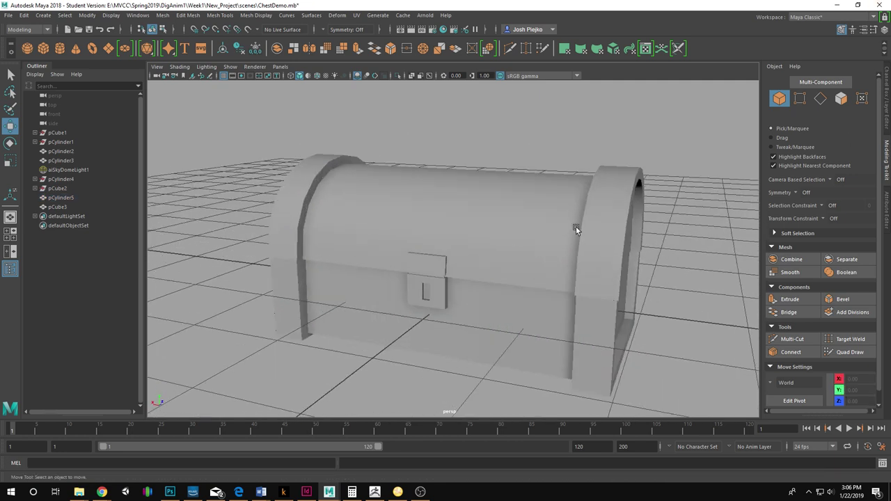
Add the chest body and the lock plate to a new display layer, layer2.
{"action": "left_click", "coordinate": [887, 113]}
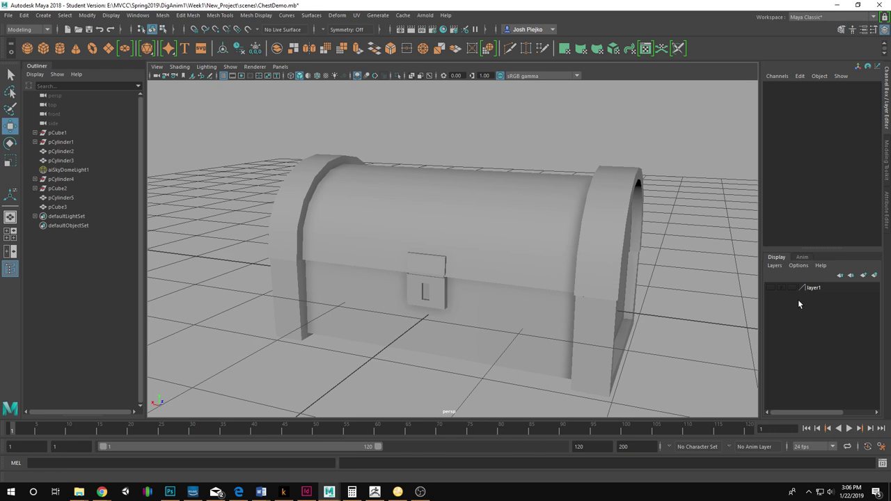
{"action": "left_click", "coordinate": [499, 211]}
{"action": "left_click_drag", "start_coordinate": [180, 121], "coordinate": [480, 312]}
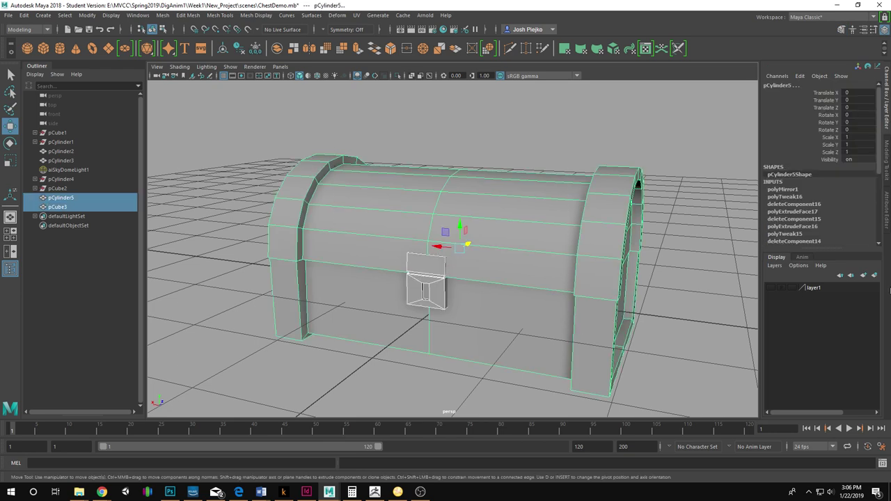
{"action": "left_click", "coordinate": [874, 275]}
Hide layer2 and show layer1 to examine the other chest's geometry and materials.
{"action": "left_click", "coordinate": [769, 287]}
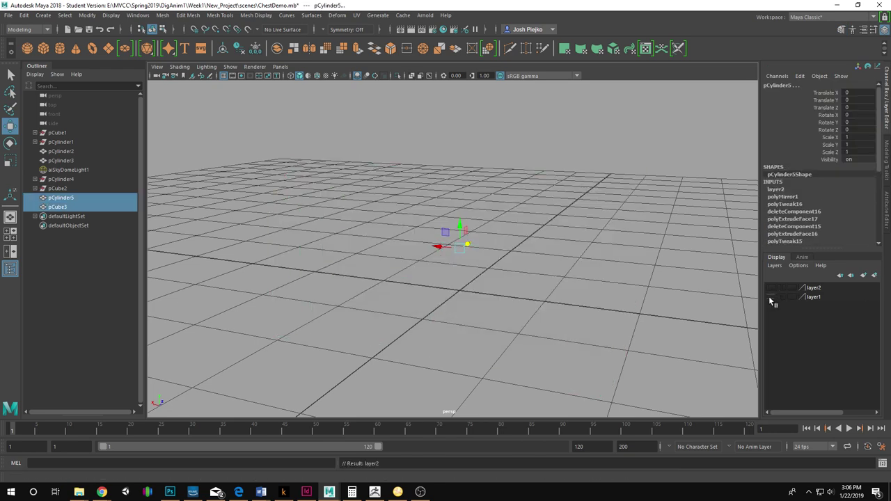
{"action": "left_click", "coordinate": [770, 296]}
{"action": "left_click_drag", "start_coordinate": [604, 294], "coordinate": [521, 284], "text": "alt"}
{"action": "left_click", "coordinate": [423, 301]}
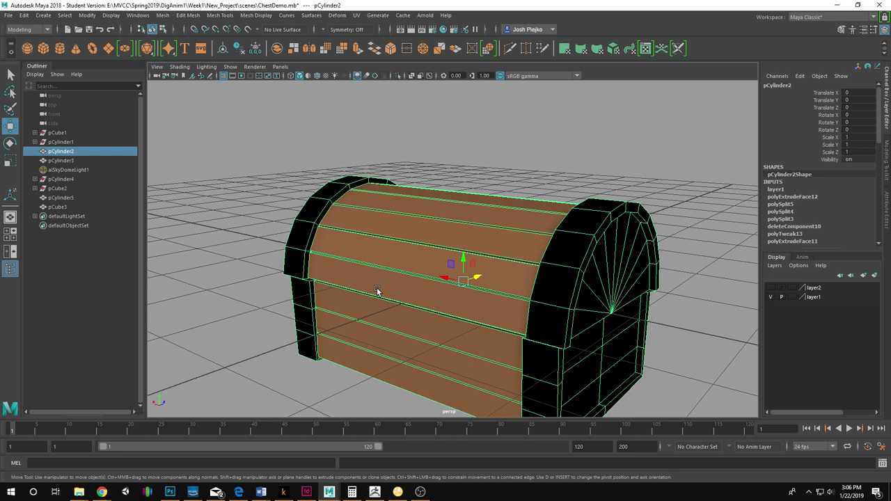
{"action": "right_click_drag", "start_coordinate": [376, 291], "coordinate": [591, 268], "text": "alt"}
{"action": "left_click_drag", "start_coordinate": [590, 268], "coordinate": [786, 337], "text": "alt"}
Hide layer1, show layer2 again and view the working chest from the front.
{"action": "left_click", "coordinate": [772, 298]}
{"action": "left_click", "coordinate": [771, 288]}
{"action": "left_click_drag", "start_coordinate": [458, 318], "coordinate": [444, 230], "text": "alt"}
{"action": "left_click", "coordinate": [443, 231]}
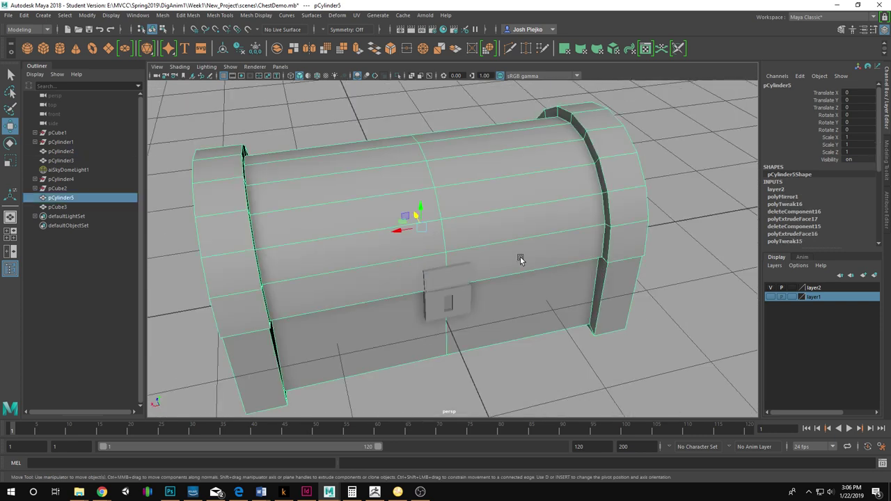
{"action": "left_click_drag", "start_coordinate": [520, 259], "coordinate": [663, 337], "text": "alt"}
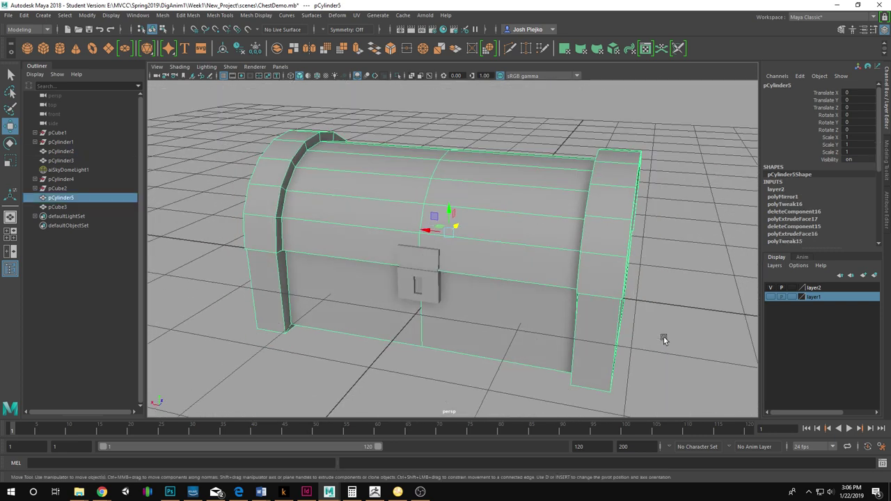
{"action": "left_click", "coordinate": [663, 337]}
Combine the chest body and the lock plate into one mesh.
{"action": "left_click", "coordinate": [494, 225]}
{"action": "left_click", "coordinate": [425, 251], "text": "shift"}
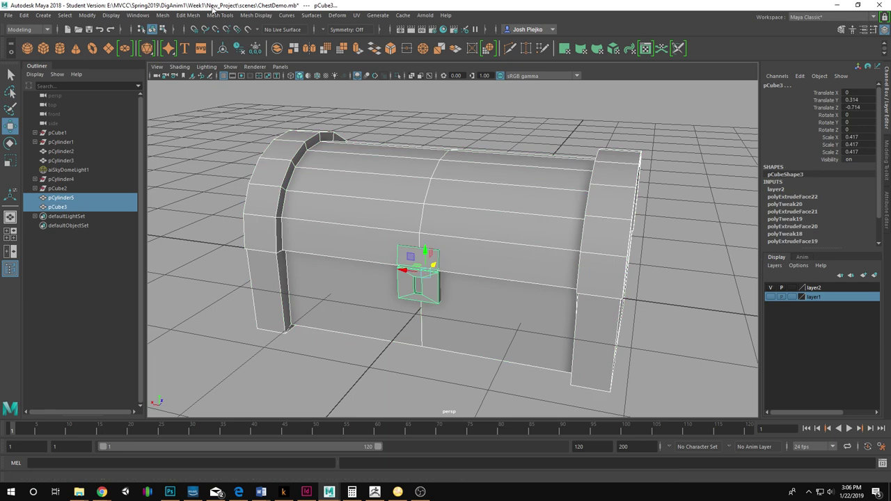
{"action": "left_click", "coordinate": [169, 17]}
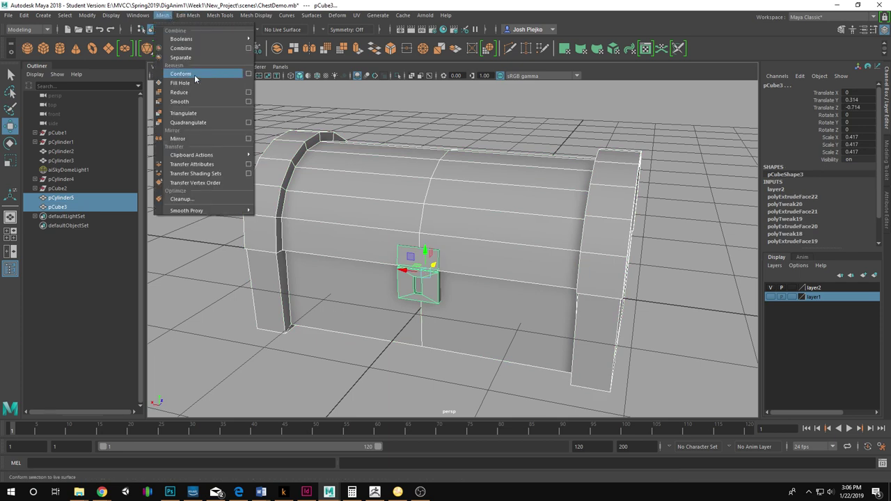
{"action": "left_click", "coordinate": [182, 56]}
{"action": "left_click", "coordinate": [209, 276]}
{"action": "left_click", "coordinate": [421, 306]}
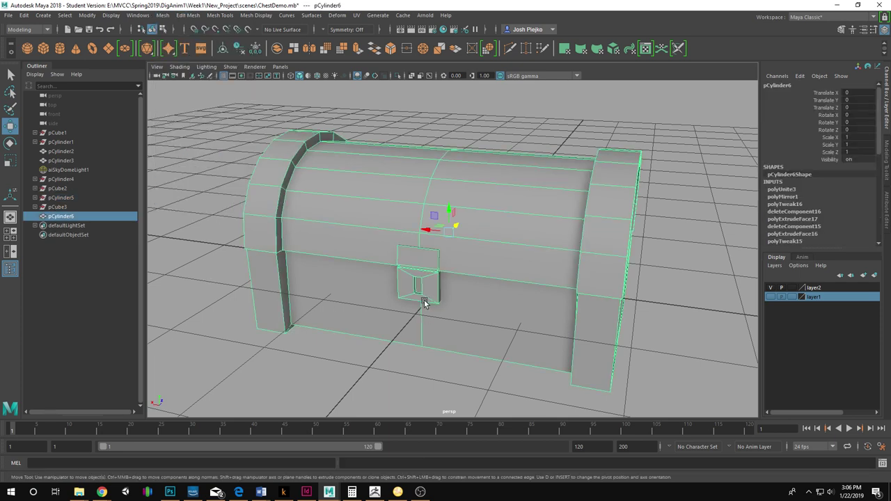
Undo the combine and select the separate chest body and lock plate.
{"action": "key", "text": "ctrl+z"}
{"action": "key", "text": "ctrl+z"}
{"action": "key", "text": "ctrl+z"}
{"action": "key", "text": "ctrl+z"}
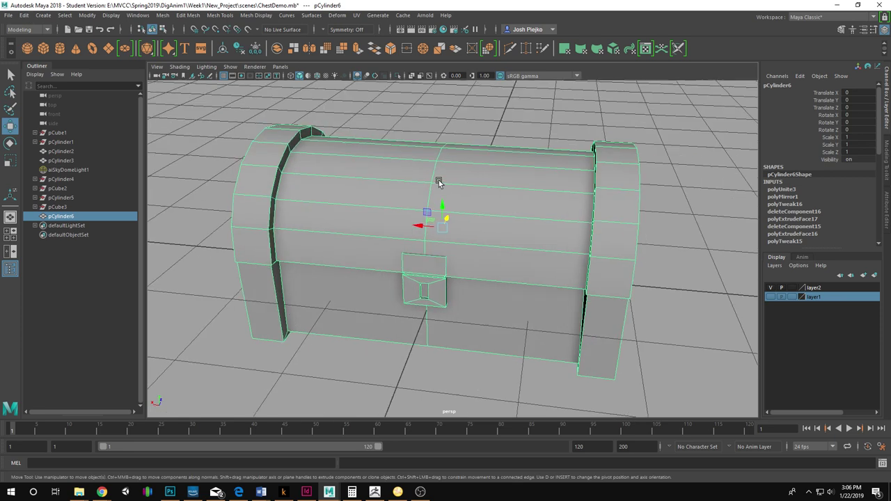
{"action": "left_click", "coordinate": [469, 123]}
{"action": "left_click", "coordinate": [365, 237]}
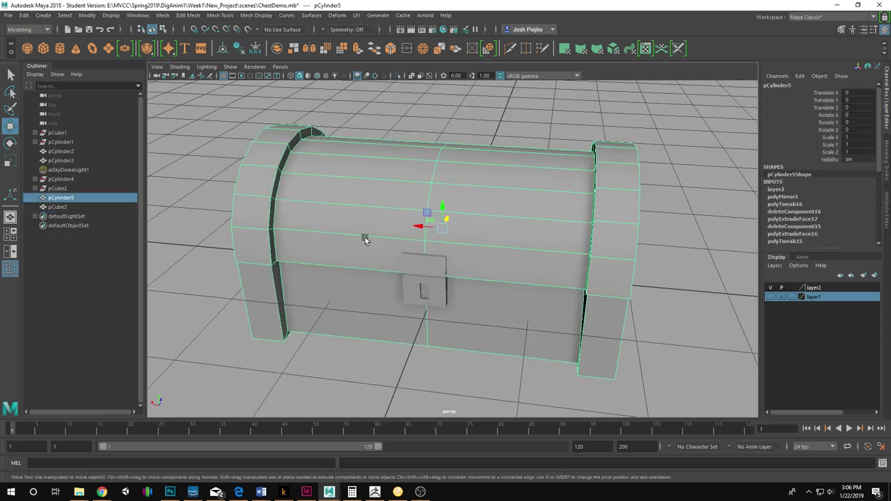
{"action": "left_click", "coordinate": [436, 282], "text": "shift"}
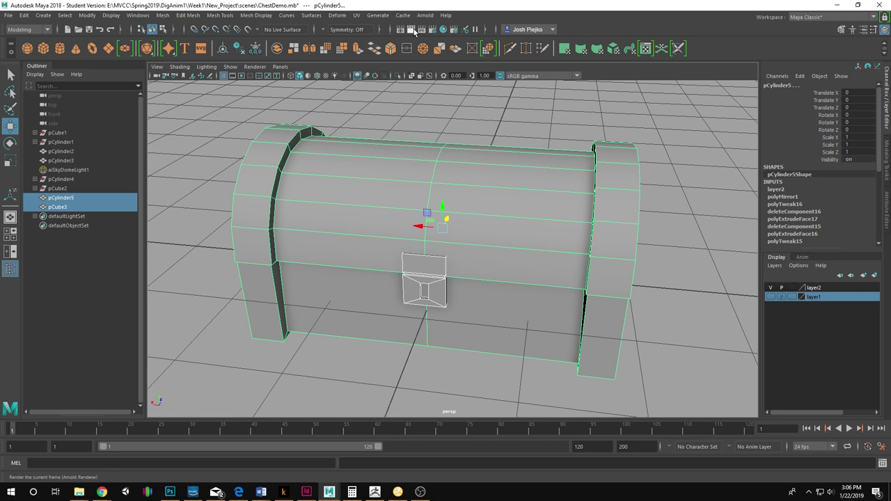
Open the Hypershade and delete the two existing aiStandardSurface materials.
{"action": "left_click", "coordinate": [443, 30]}
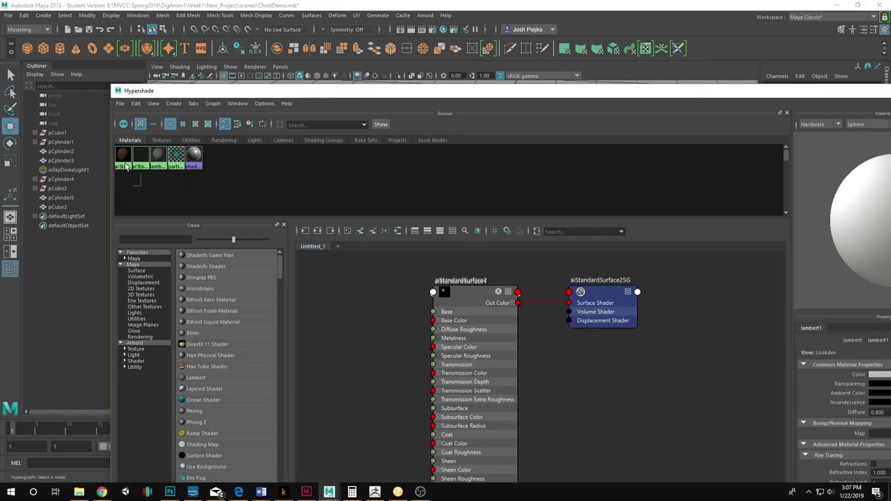
{"action": "left_click", "coordinate": [125, 162]}
{"action": "left_click", "coordinate": [139, 157], "text": "shift"}
{"action": "key", "text": "Delete"}
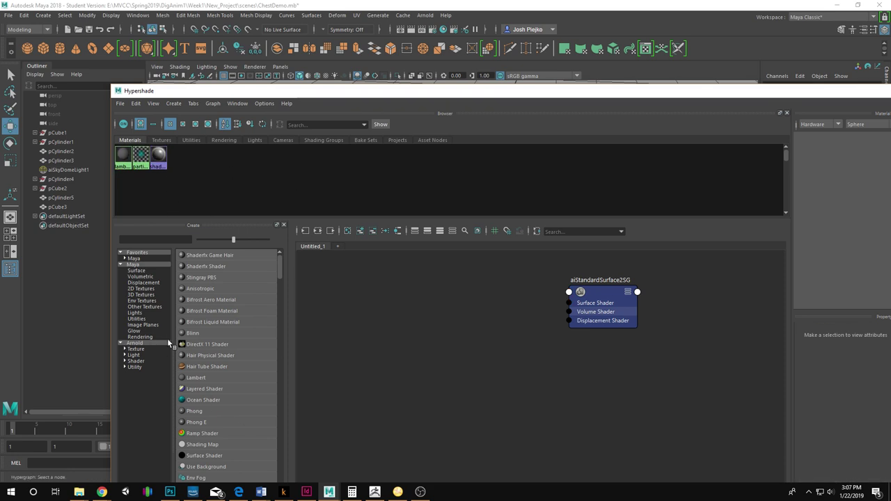
Create a new Arnold aiStandardSurface shader.
{"action": "left_click", "coordinate": [135, 343]}
{"action": "scroll", "coordinate": [193, 366], "scroll_direction": "down", "scroll_amount": 10}
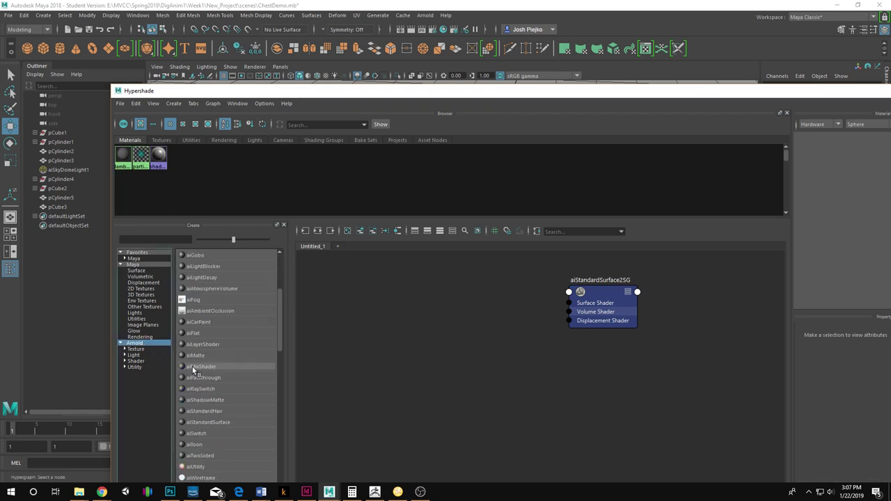
{"action": "left_click", "coordinate": [136, 361]}
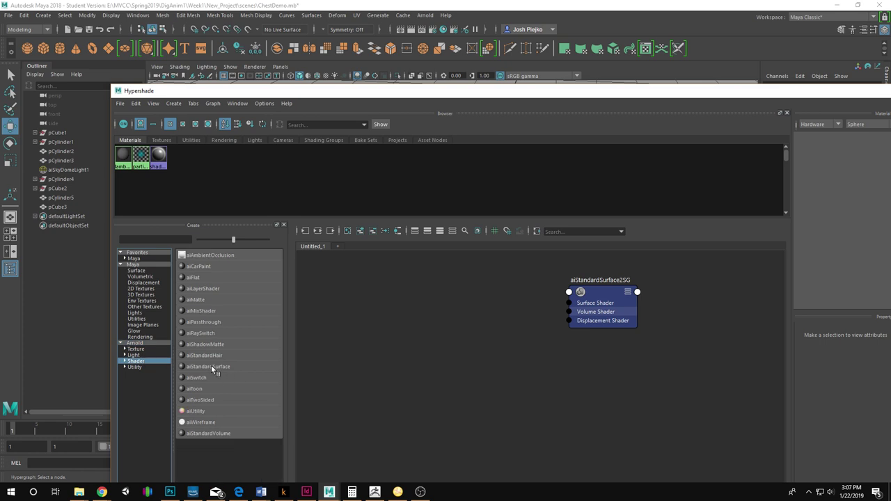
{"action": "left_click", "coordinate": [209, 367]}
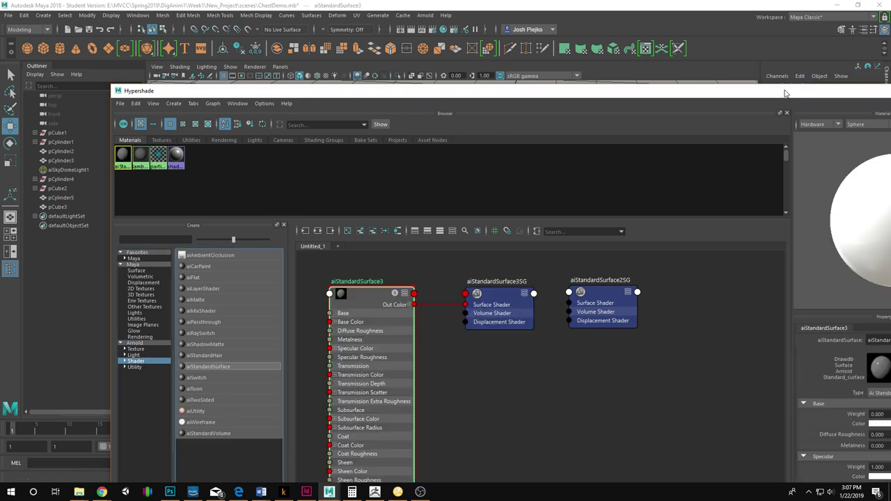
Replace the new shader's settings with a matte preset that gives diffuse roughness 1.000 and specular roughness 0.600.
{"action": "left_click_drag", "start_coordinate": [786, 90], "coordinate": [665, 82]}
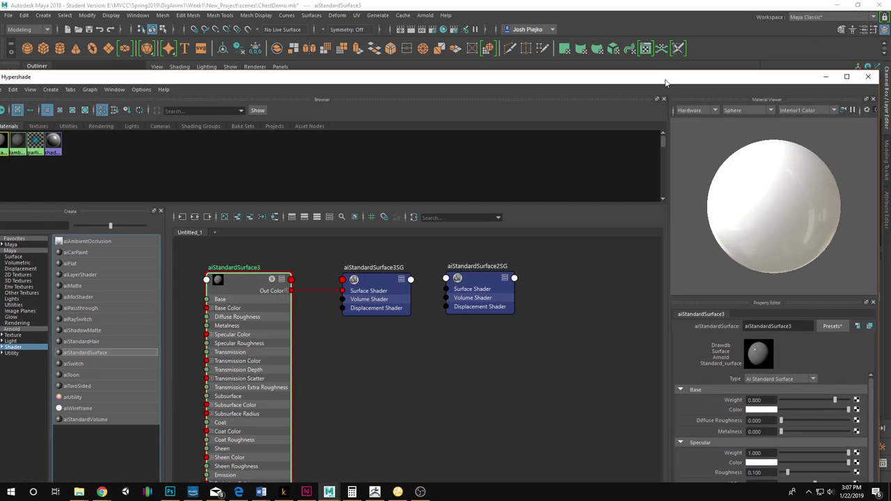
{"action": "left_click", "coordinate": [833, 324]}
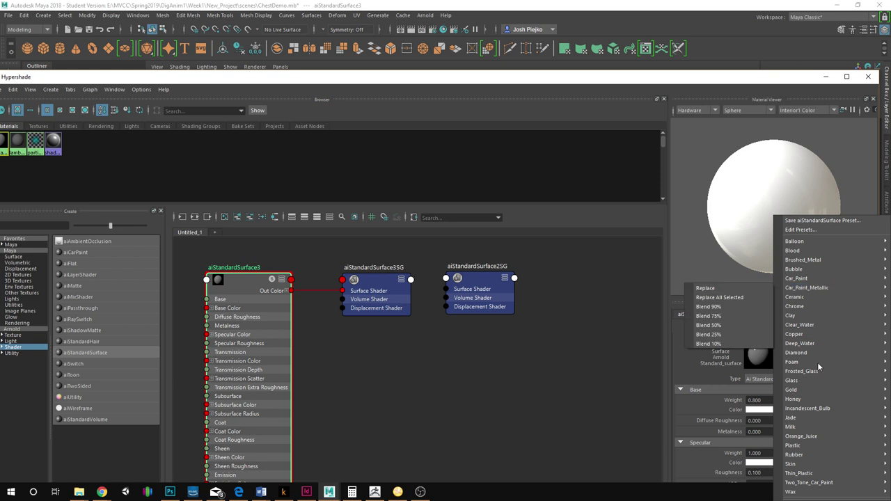
{"action": "mouse_move", "coordinate": [824, 352]}
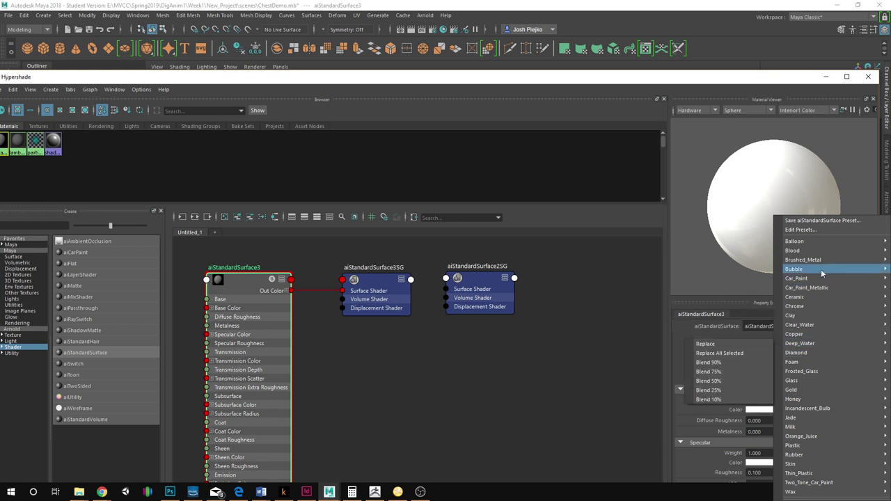
{"action": "mouse_move", "coordinate": [832, 289]}
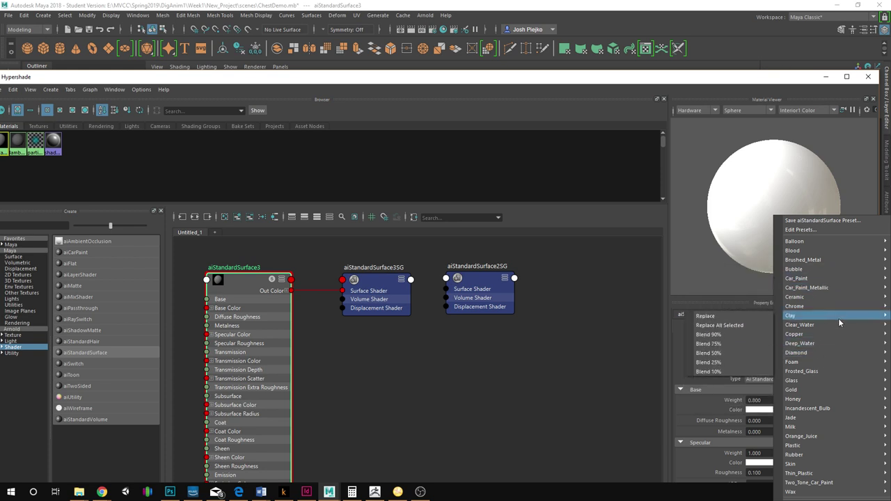
{"action": "mouse_move", "coordinate": [838, 325]}
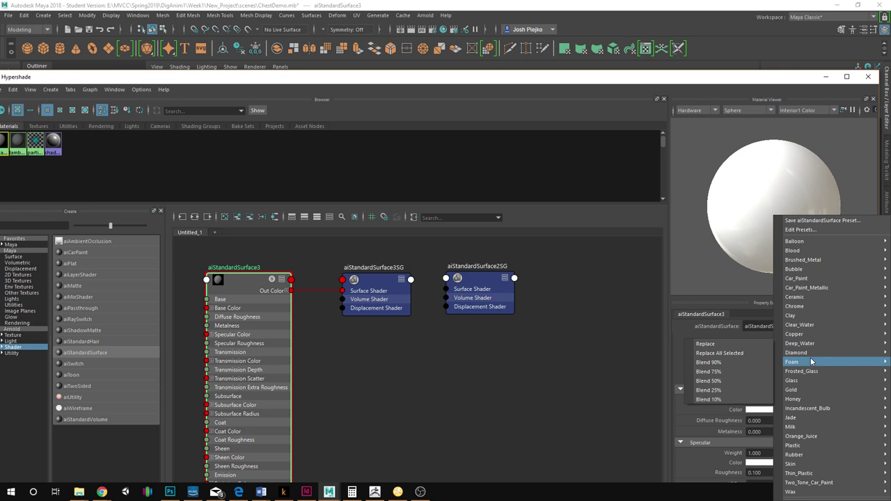
{"action": "mouse_move", "coordinate": [809, 373]}
{"action": "mouse_move", "coordinate": [804, 399]}
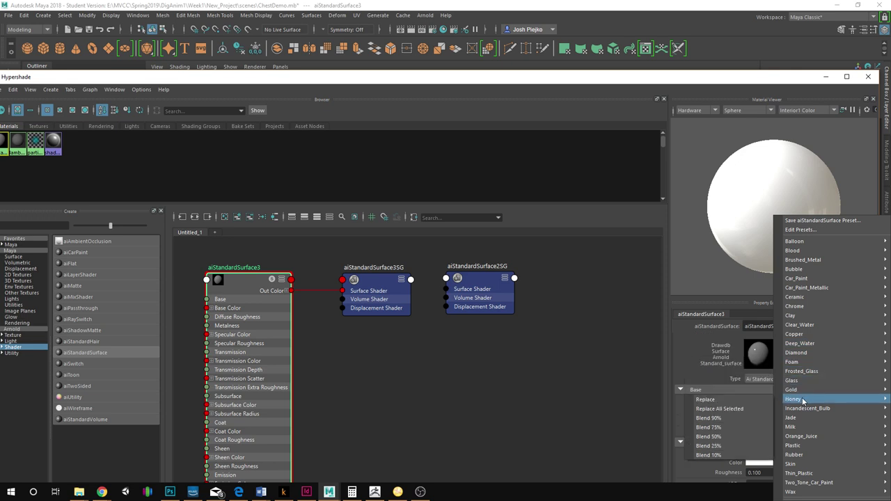
{"action": "mouse_move", "coordinate": [797, 454]}
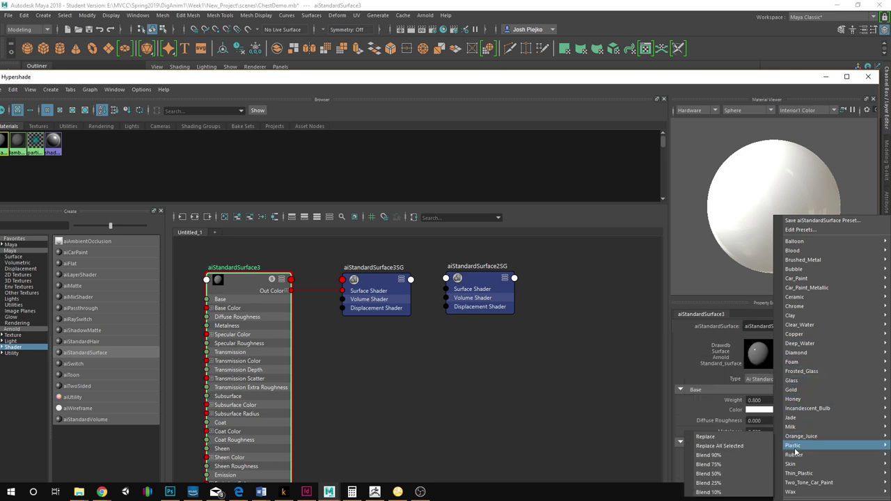
{"action": "left_click", "coordinate": [732, 441]}
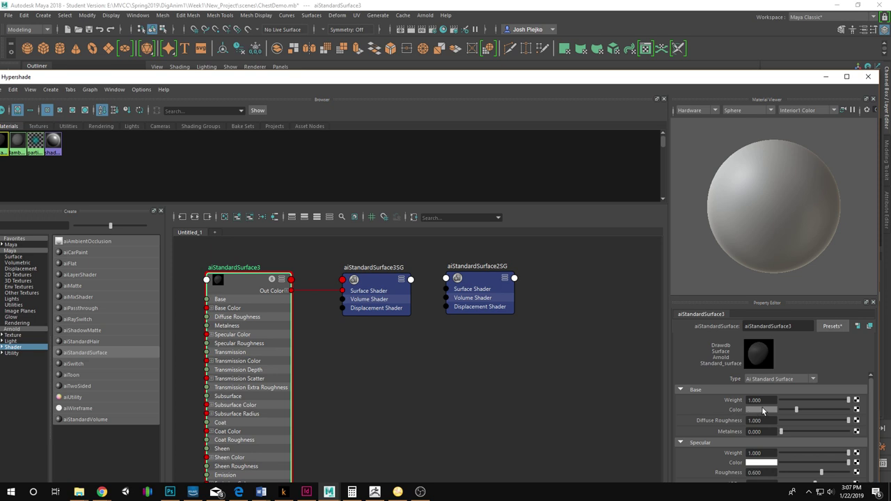
Set the shader's base color to a dark brown with hue about 21 and saturation about 0.94.
{"action": "left_click", "coordinate": [762, 410]}
{"action": "left_click_drag", "start_coordinate": [383, 256], "coordinate": [377, 255]}
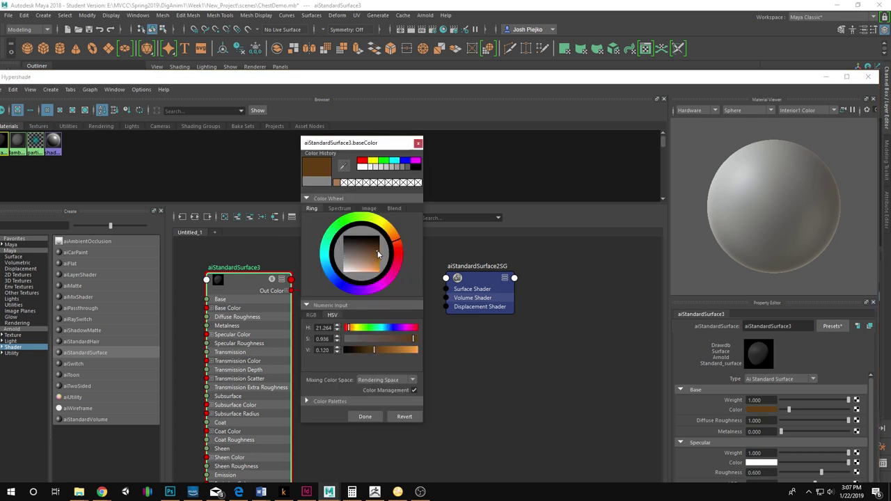
{"action": "left_click", "coordinate": [368, 417]}
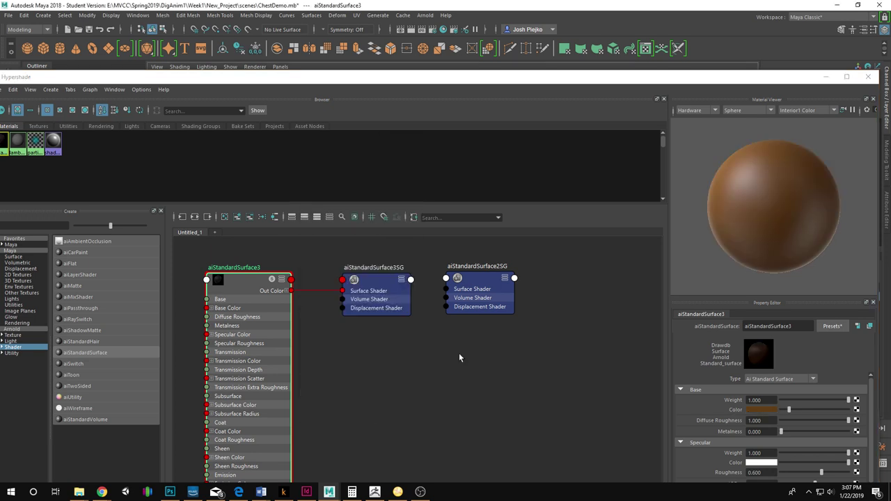
Assign the brown aiStandardSurface material to the chest body, with the Hypershade moved clear of the chest.
{"action": "left_click_drag", "start_coordinate": [609, 81], "coordinate": [0, 94]}
{"action": "left_click", "coordinate": [396, 243]}
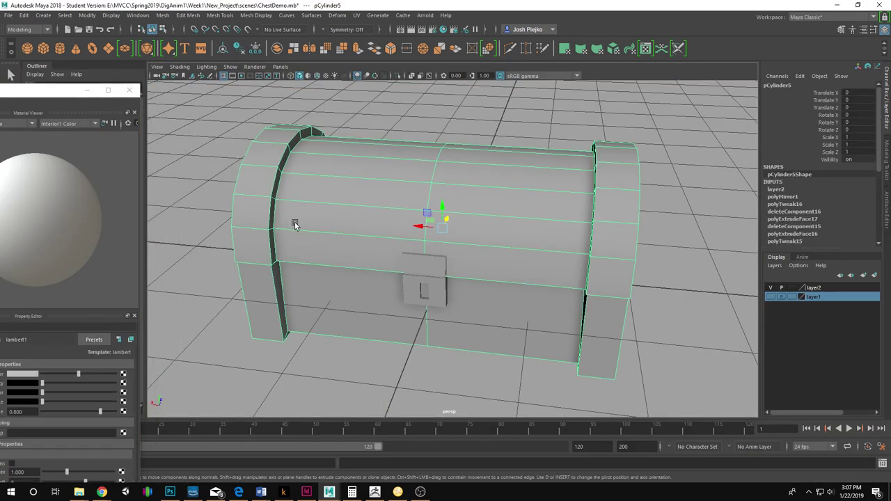
{"action": "left_click_drag", "start_coordinate": [295, 224], "coordinate": [460, 291], "text": "alt"}
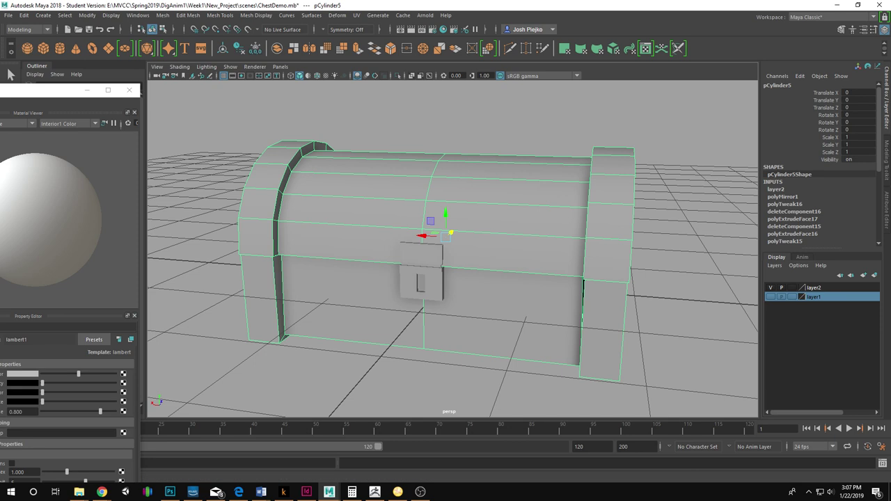
{"action": "left_click_drag", "start_coordinate": [0, 91], "coordinate": [780, 302]}
{"action": "middle_click_drag", "start_coordinate": [208, 369], "coordinate": [318, 215]}
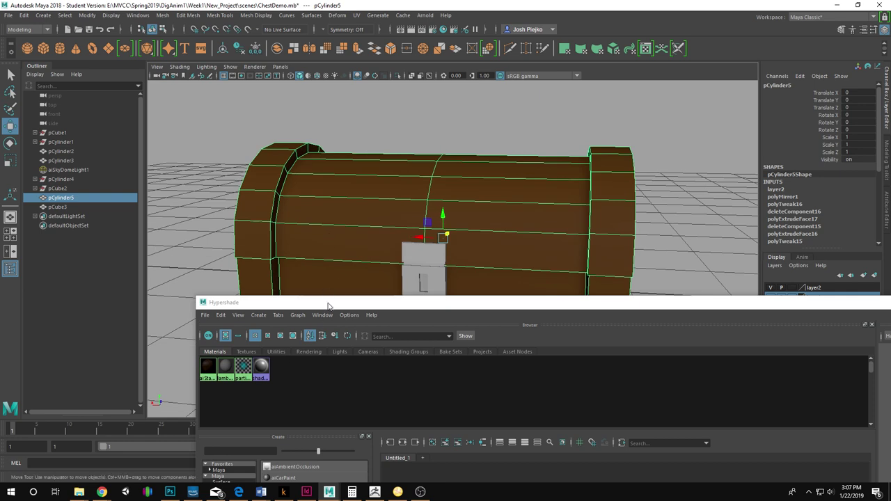
Duplicate the brown aiStandardSurface material in the Hypershade.
{"action": "left_click_drag", "start_coordinate": [327, 307], "coordinate": [256, 300]}
{"action": "right_click_drag", "start_coordinate": [566, 164], "coordinate": [485, 167], "text": "alt"}
{"action": "middle_click_drag", "start_coordinate": [486, 168], "coordinate": [481, 109], "text": "alt"}
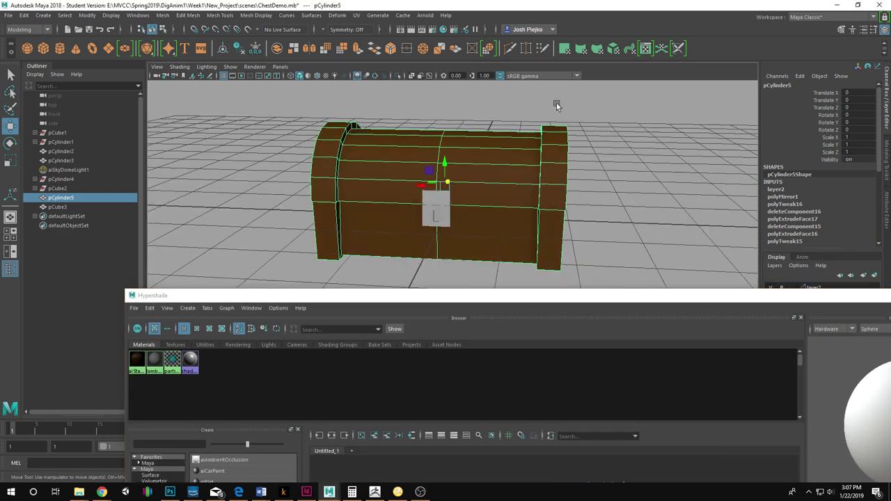
{"action": "left_click", "coordinate": [227, 387]}
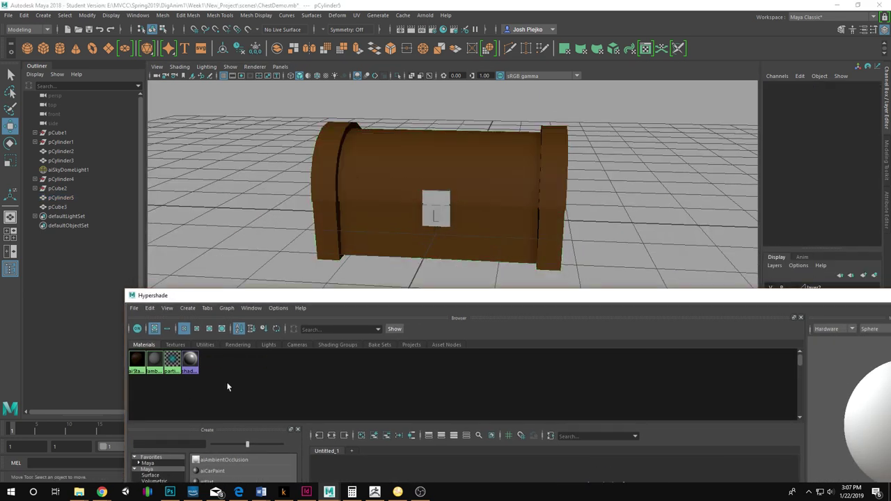
{"action": "left_click_drag", "start_coordinate": [264, 290], "coordinate": [295, 109]}
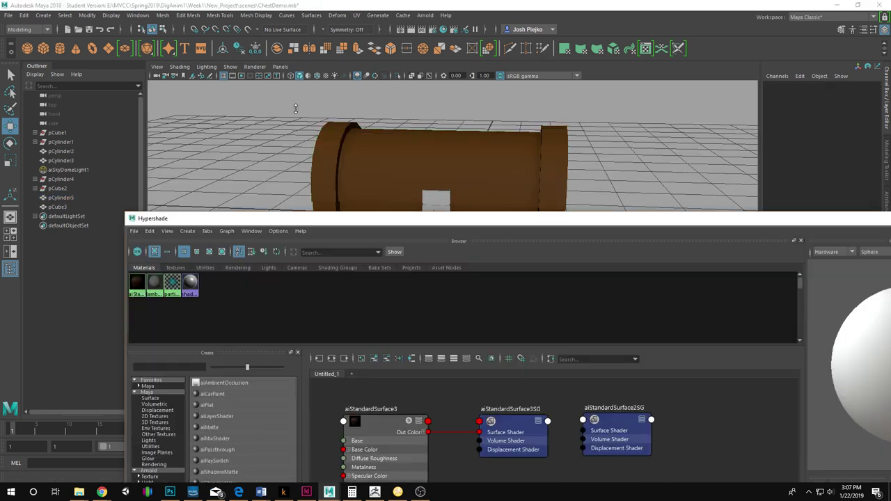
{"action": "left_click", "coordinate": [137, 284]}
{"action": "key", "text": "ctrl+d"}
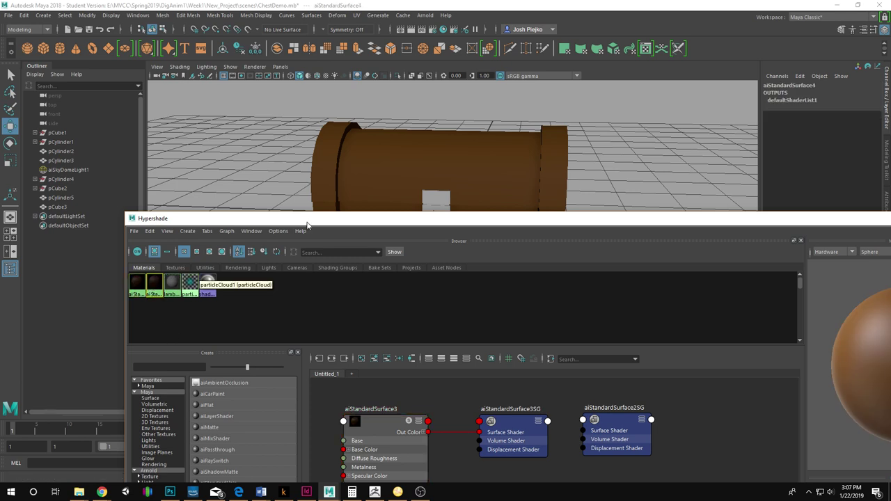
Replace the duplicated shader's settings with the Copper preset and move the Hypershade clear of the chest.
{"action": "left_click_drag", "start_coordinate": [308, 217], "coordinate": [187, 135]}
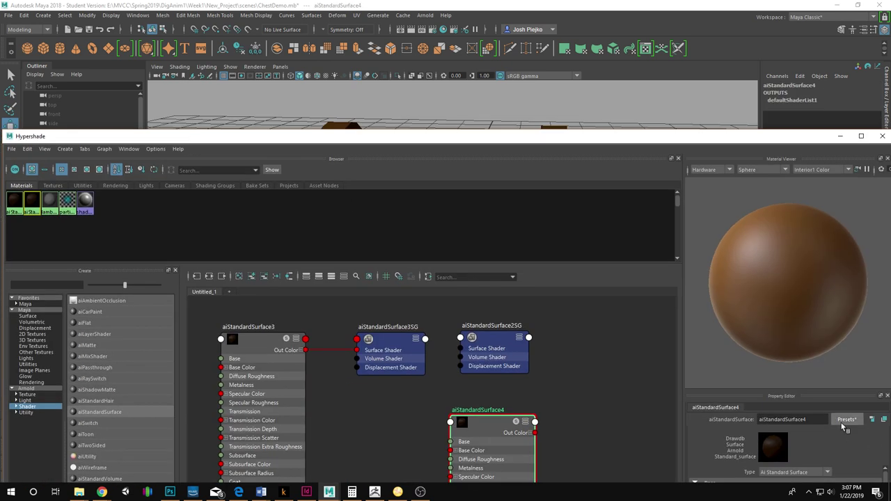
{"action": "left_click", "coordinate": [845, 420]}
{"action": "mouse_move", "coordinate": [823, 401]}
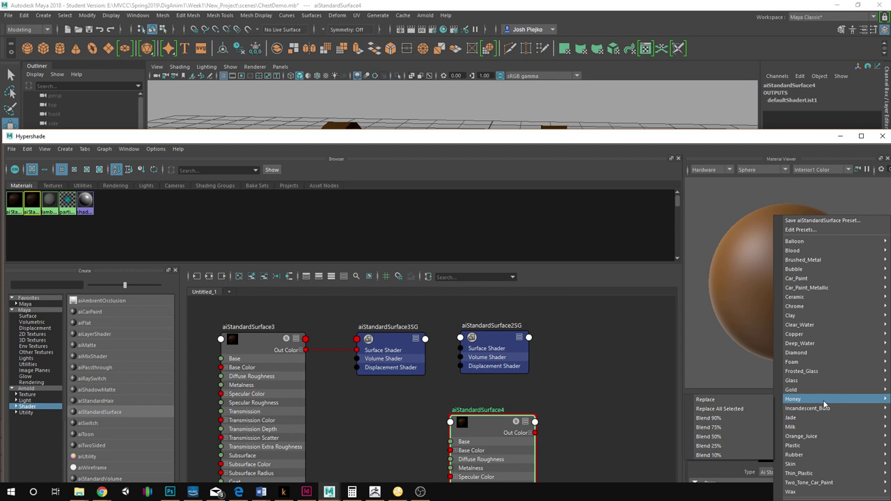
{"action": "mouse_move", "coordinate": [795, 334]}
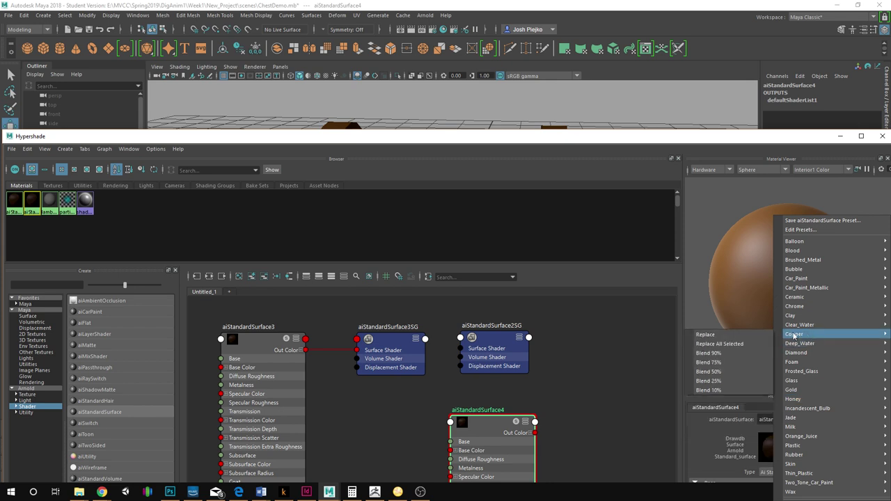
{"action": "left_click", "coordinate": [767, 337]}
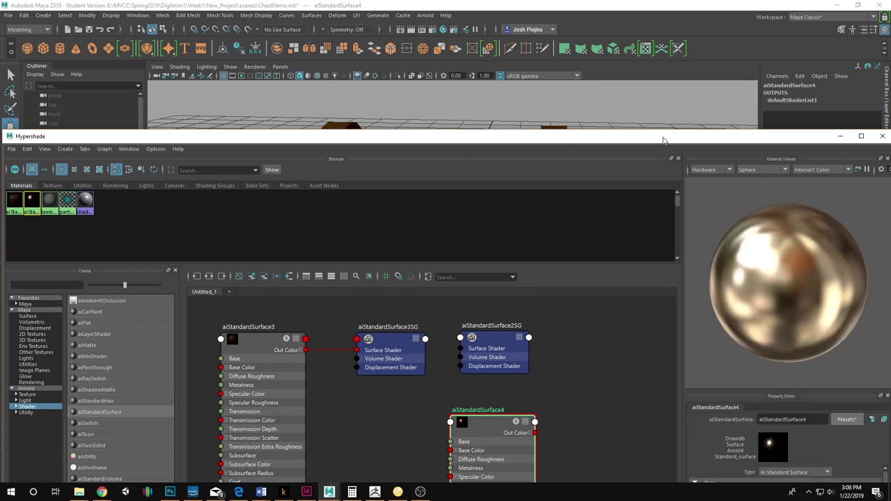
{"action": "left_click_drag", "start_coordinate": [662, 141], "coordinate": [662, 294]}
{"action": "left_click", "coordinate": [435, 238]}
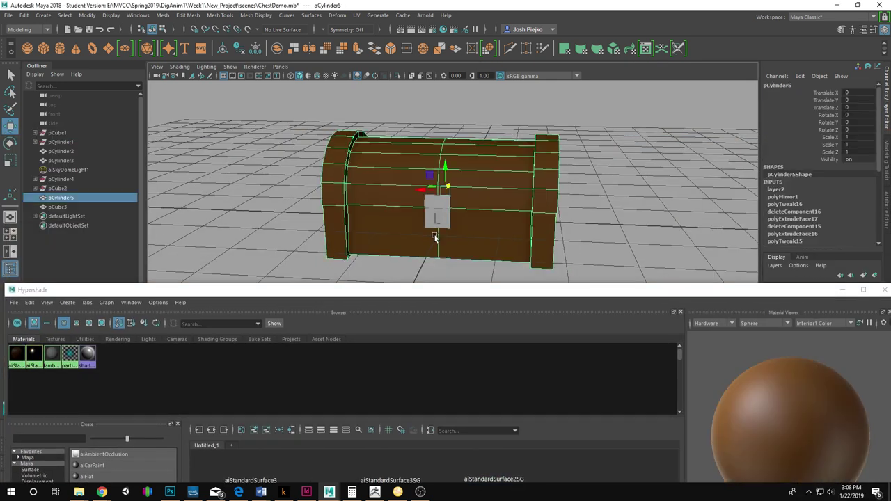
{"action": "left_click_drag", "start_coordinate": [491, 195], "coordinate": [499, 193], "text": "alt"}
{"action": "scroll", "coordinate": [499, 193], "scroll_direction": "down", "scroll_amount": 2}
{"action": "right_click_drag", "start_coordinate": [500, 191], "coordinate": [500, 214]}
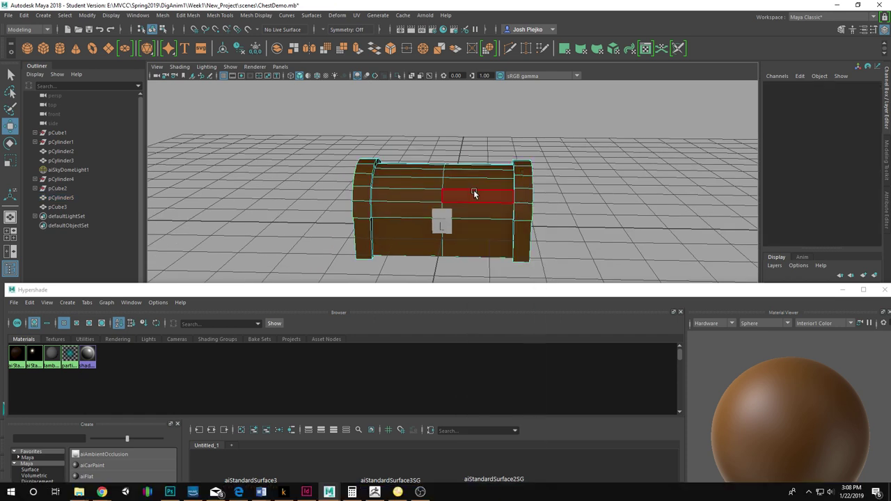
{"action": "left_click_drag", "start_coordinate": [300, 123], "coordinate": [696, 360]}
{"action": "left_click_drag", "start_coordinate": [417, 121], "coordinate": [498, 346], "text": "ctrl"}
{"action": "right_click_drag", "start_coordinate": [432, 179], "coordinate": [556, 61]}
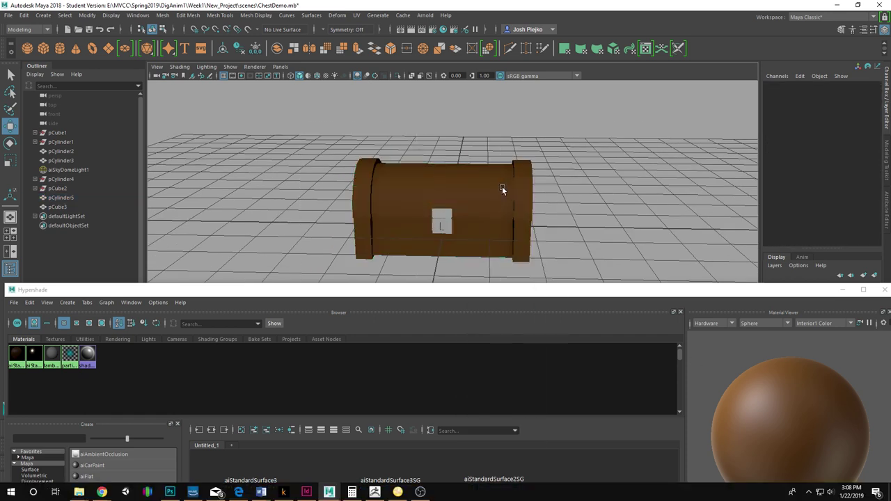
Select all faces of the chest body except its middle section, keeping both raised end sections selected.
{"action": "left_click", "coordinate": [502, 190]}
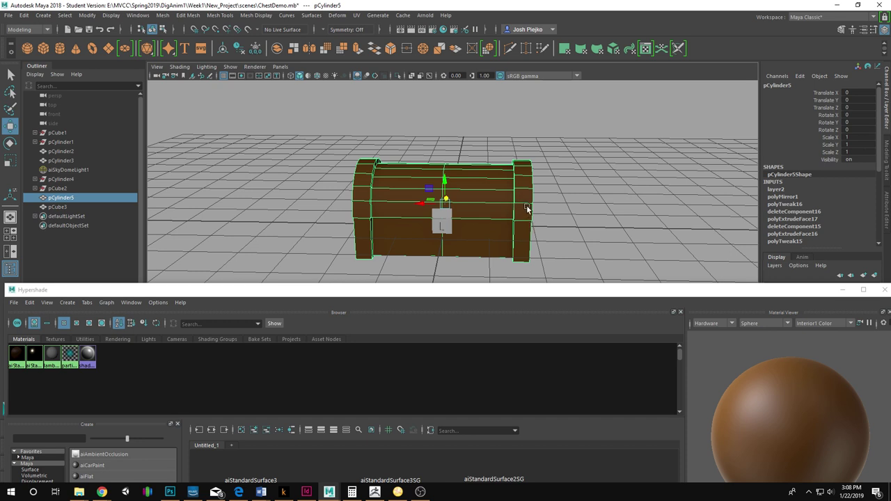
{"action": "right_click_drag", "start_coordinate": [468, 201], "coordinate": [470, 211]}
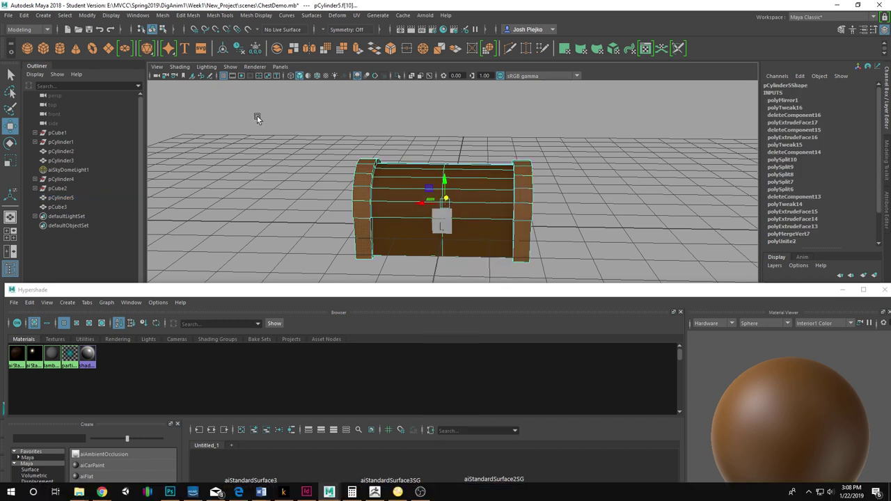
{"action": "left_click_drag", "start_coordinate": [257, 116], "coordinate": [676, 363]}
{"action": "left_click_drag", "start_coordinate": [419, 106], "coordinate": [499, 383], "text": "ctrl"}
Remove the recessed panel faces on one end of the chest from the face selection, leaving the raised rim.
{"action": "left_click_drag", "start_coordinate": [473, 215], "coordinate": [348, 192], "text": "alt"}
{"action": "left_click_drag", "start_coordinate": [441, 190], "coordinate": [474, 208], "text": "alt"}
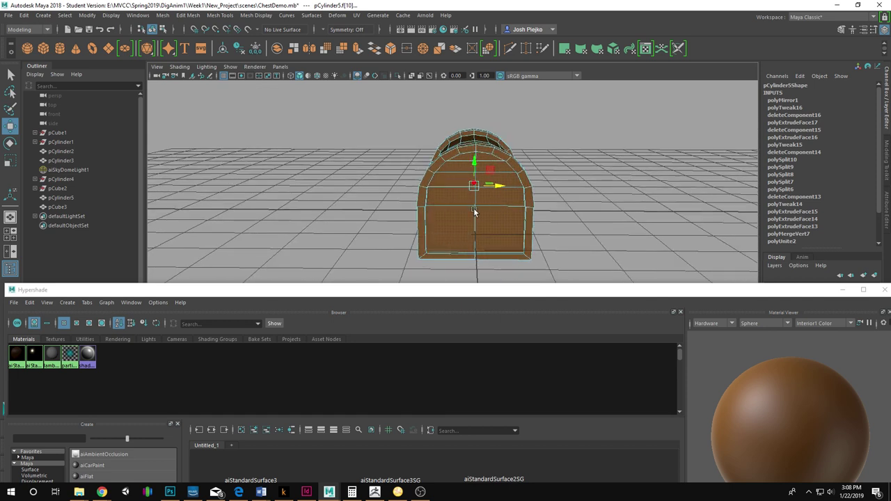
{"action": "scroll", "coordinate": [474, 208], "scroll_direction": "up", "scroll_amount": 5}
{"action": "left_click", "coordinate": [416, 186]}
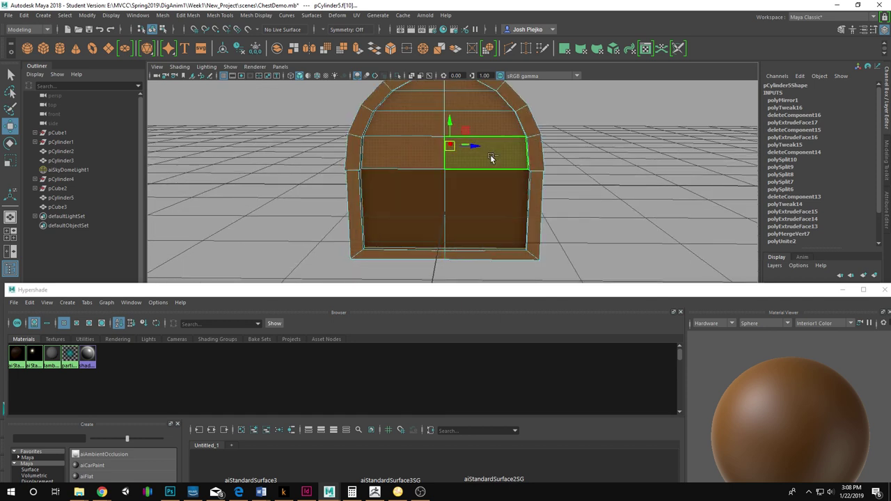
{"action": "left_click", "coordinate": [402, 143]}
{"action": "left_click", "coordinate": [458, 120], "text": "ctrl"}
{"action": "left_click", "coordinate": [405, 120], "text": "ctrl"}
{"action": "left_click", "coordinate": [463, 94], "text": "ctrl"}
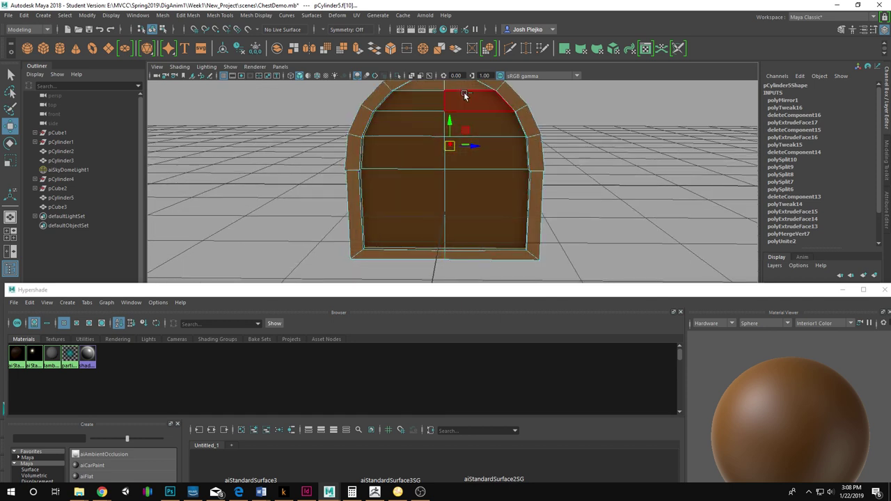
{"action": "left_click", "coordinate": [461, 86], "text": "ctrl"}
{"action": "left_click", "coordinate": [428, 86], "text": "ctrl"}
Deselect the recessed panel faces on the opposite end and assign the copper material to the remaining rim faces.
{"action": "scroll", "coordinate": [299, 170], "scroll_direction": "down", "scroll_amount": 5}
{"action": "left_click_drag", "start_coordinate": [298, 170], "coordinate": [454, 164], "text": "alt"}
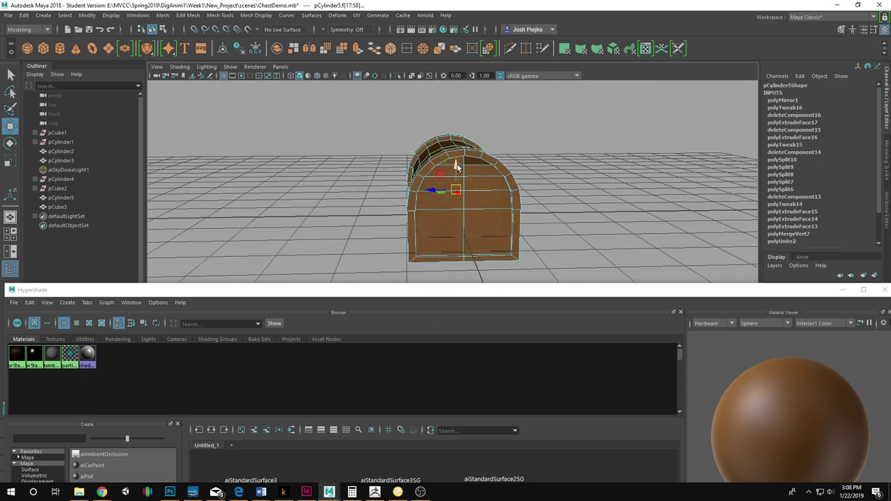
{"action": "key", "text": "q"}
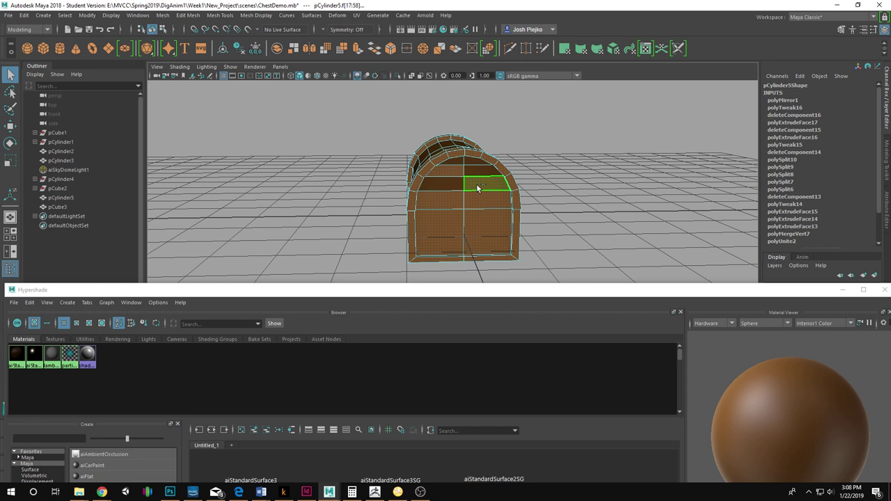
{"action": "left_click_drag", "start_coordinate": [467, 238], "coordinate": [379, 254], "text": "alt"}
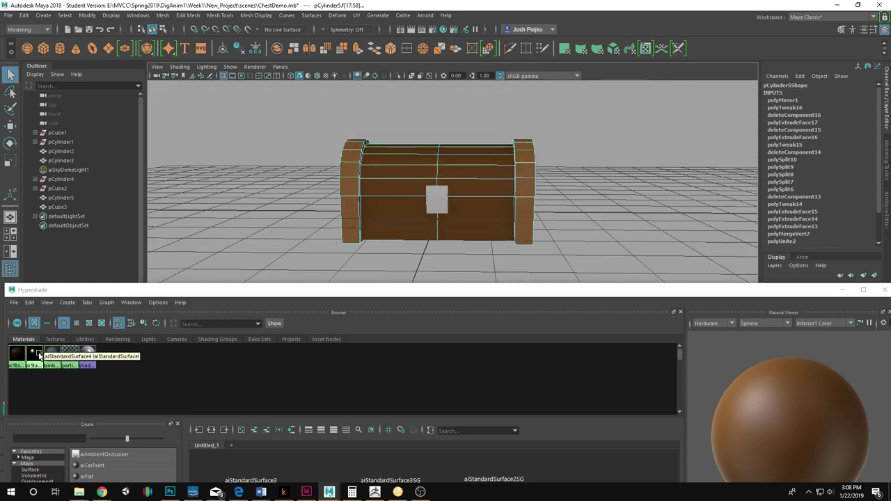
{"action": "right_click_drag", "start_coordinate": [73, 355], "coordinate": [45, 315]}
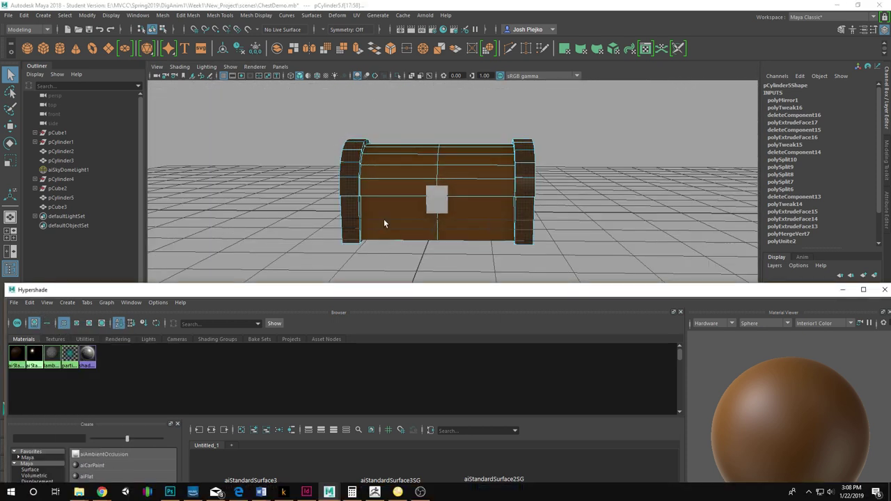
{"action": "left_click_drag", "start_coordinate": [383, 223], "coordinate": [409, 226], "text": "alt"}
Assign the copper aiStandardSurface material to the front lock plate.
{"action": "left_click", "coordinate": [427, 197]}
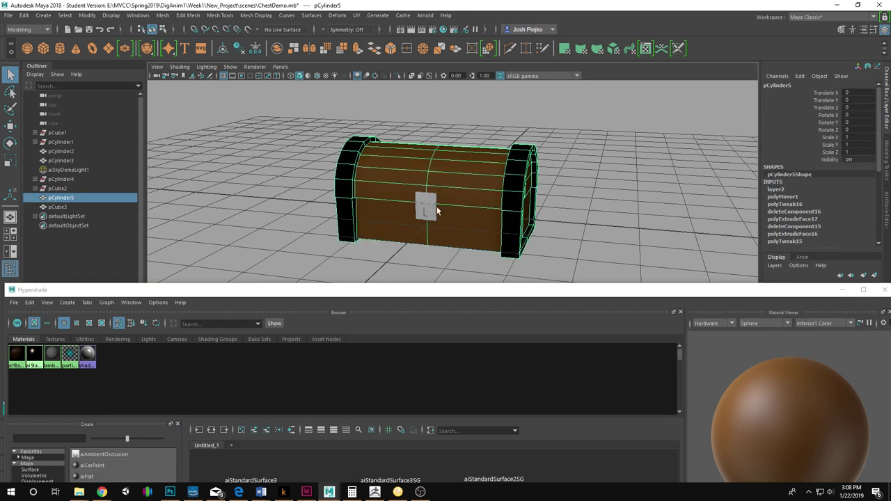
{"action": "left_click", "coordinate": [434, 207]}
{"action": "right_click_drag", "start_coordinate": [82, 353], "coordinate": [43, 319]}
{"action": "left_click", "coordinate": [603, 202]}
{"action": "left_click_drag", "start_coordinate": [603, 202], "coordinate": [507, 192], "text": "alt"}
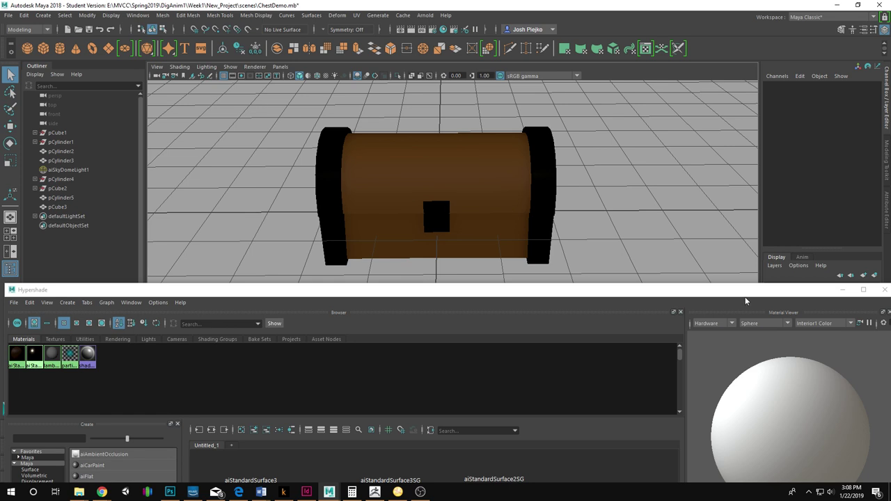
Move the Hypershade out of the way and switch the perspective viewport's renderer to Arnold.
{"action": "left_click_drag", "start_coordinate": [746, 301], "coordinate": [356, 303]}
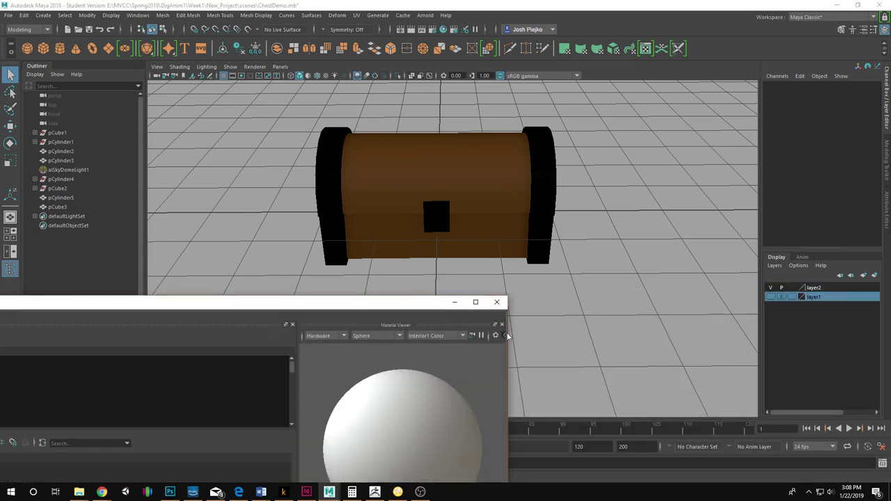
{"action": "left_click", "coordinate": [254, 67]}
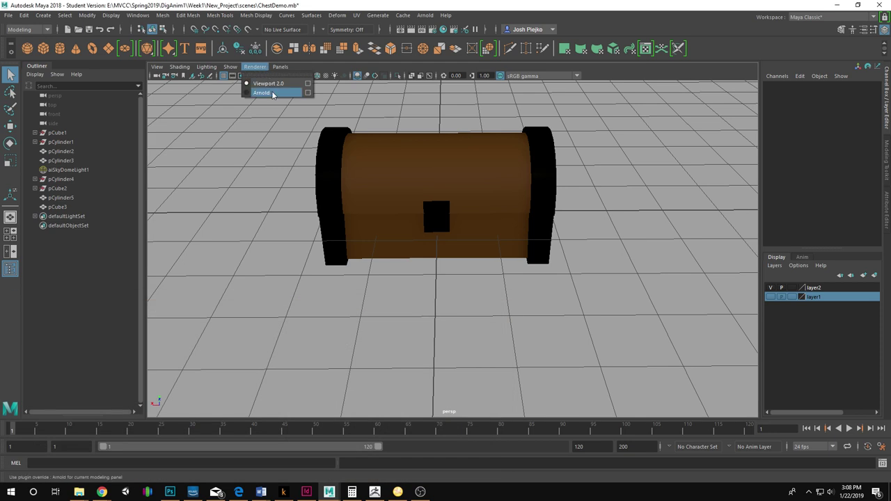
{"action": "left_click", "coordinate": [274, 93]}
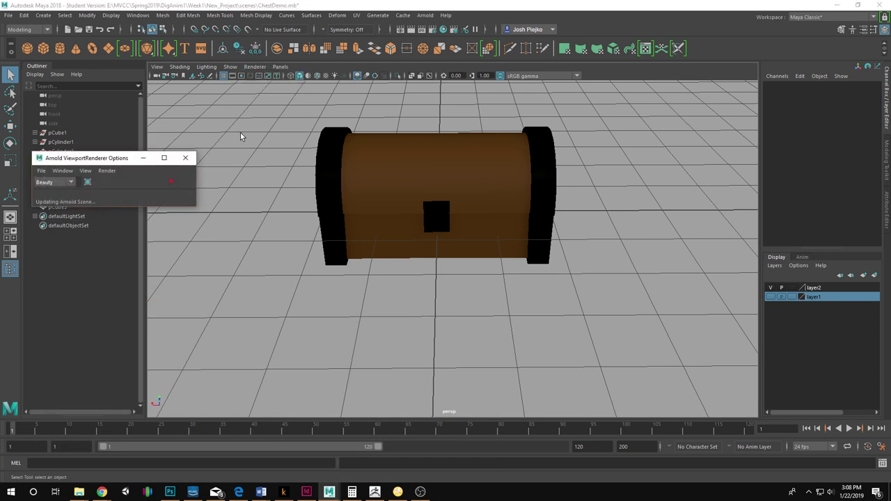
Add an Arnold Skydome Light and start the viewport render with the chest framed from a front three-quarter angle.
{"action": "left_click", "coordinate": [423, 16]}
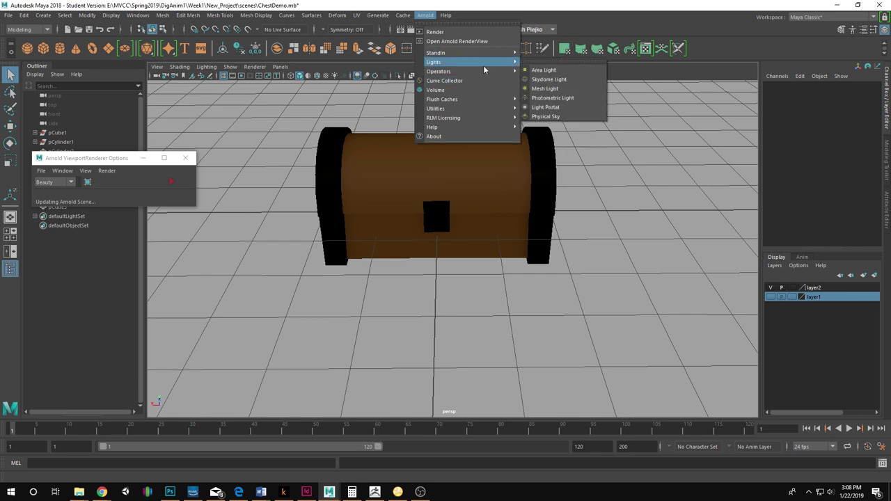
{"action": "mouse_move", "coordinate": [512, 66]}
{"action": "left_click", "coordinate": [543, 89]}
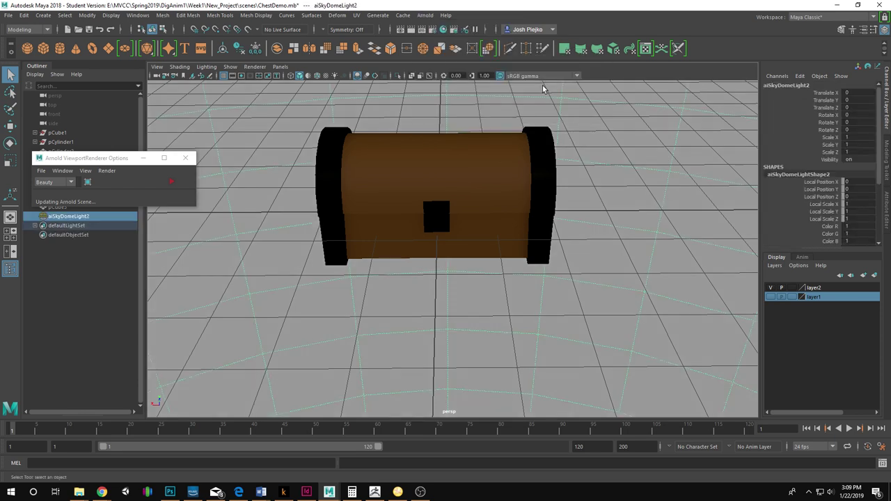
{"action": "left_click_drag", "start_coordinate": [556, 272], "coordinate": [577, 361], "text": "alt"}
{"action": "left_click", "coordinate": [172, 182]}
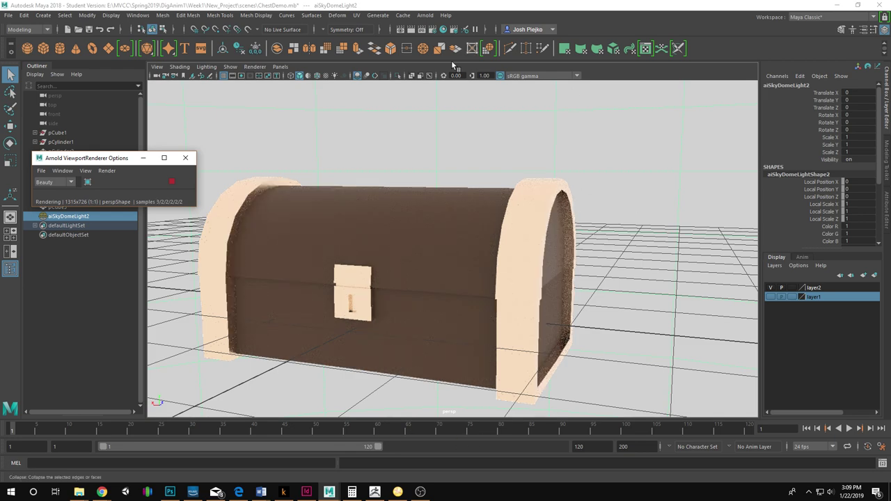
{"action": "left_click", "coordinate": [430, 8]}
{"action": "left_click", "coordinate": [429, 14]}
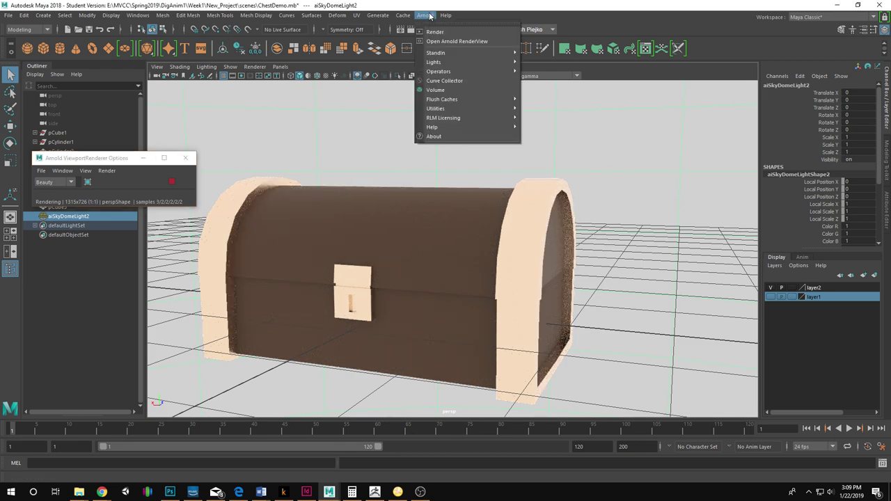
{"action": "left_click", "coordinate": [477, 2]}
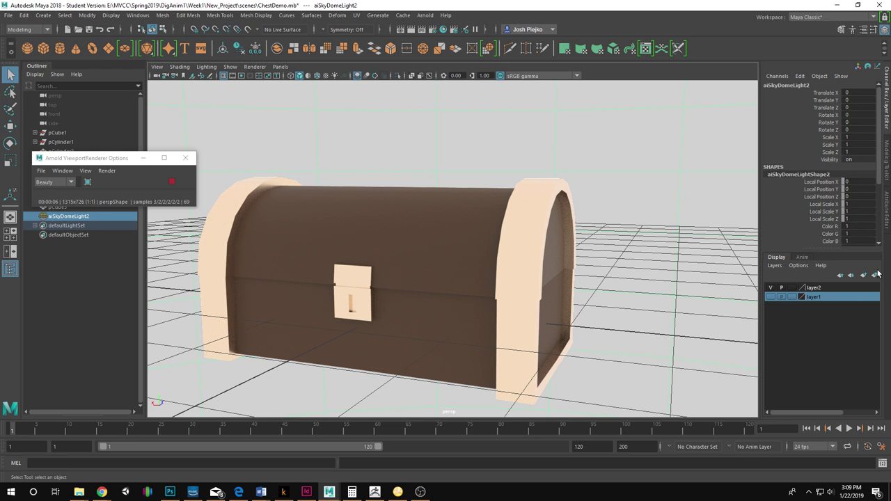
View the layer1 chest in the Arnold render in place of layer2, and restore the original layer visibility.
{"action": "left_click", "coordinate": [770, 297]}
{"action": "left_click", "coordinate": [770, 297]}
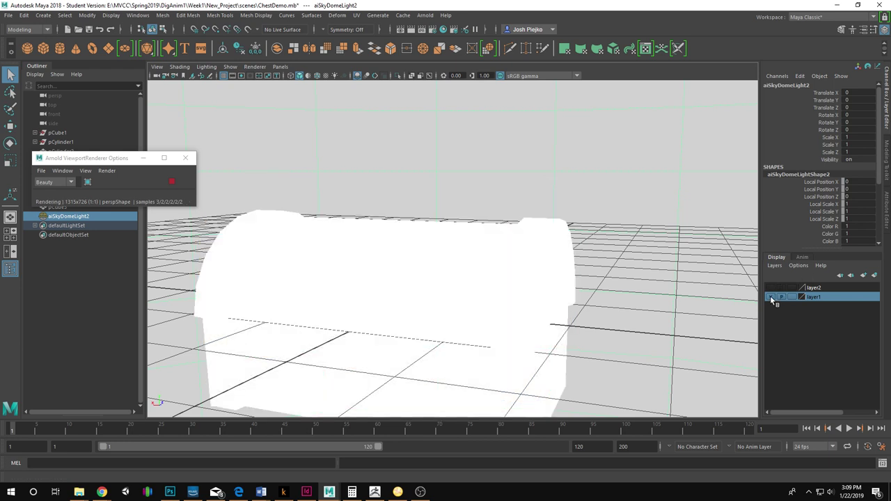
{"action": "left_click", "coordinate": [318, 304]}
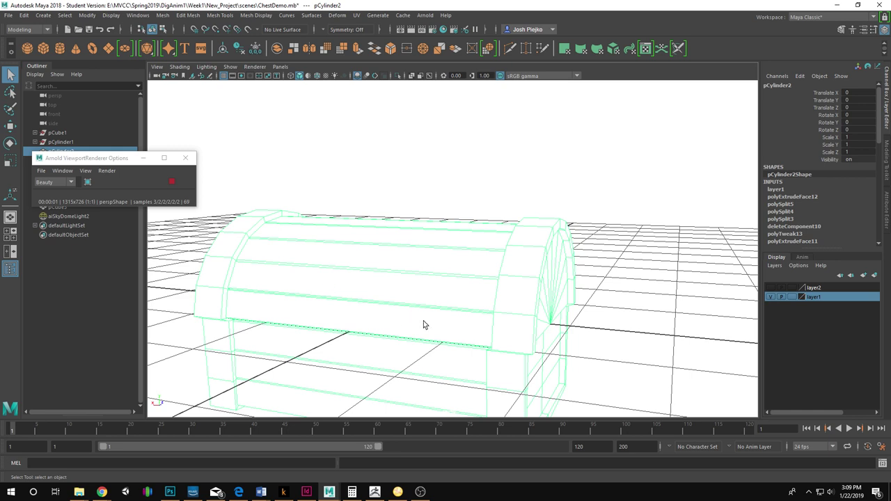
{"action": "left_click", "coordinate": [769, 297]}
{"action": "left_click", "coordinate": [532, 238]}
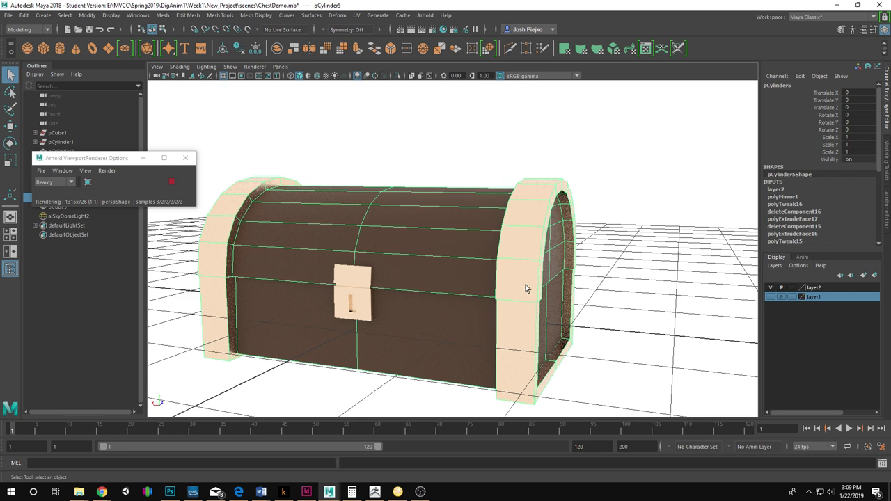
{"action": "left_click", "coordinate": [627, 206]}
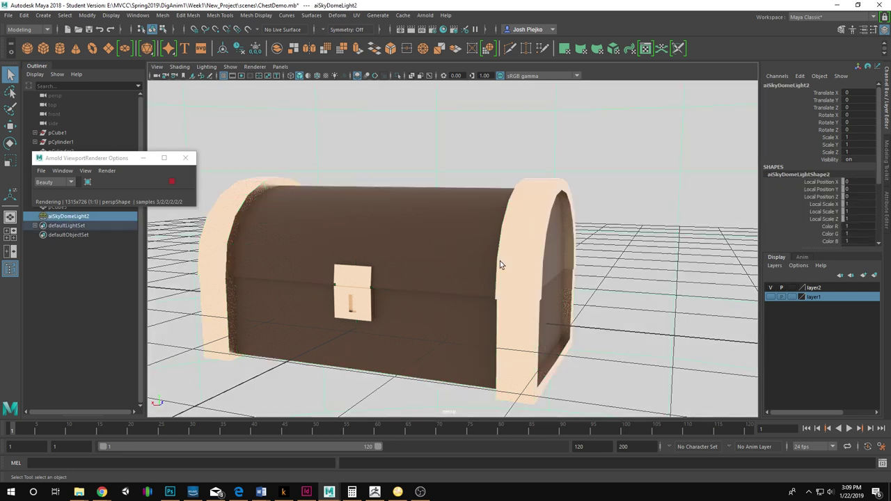
{"action": "left_click", "coordinate": [403, 340]}
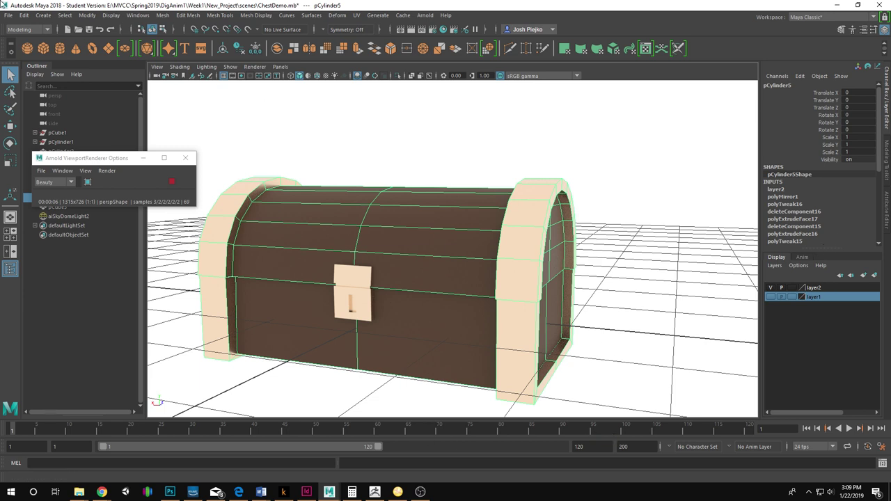
Stop the Arnold viewport render and combine the front lock plate with the chest body into one mesh.
{"action": "left_click", "coordinate": [359, 315]}
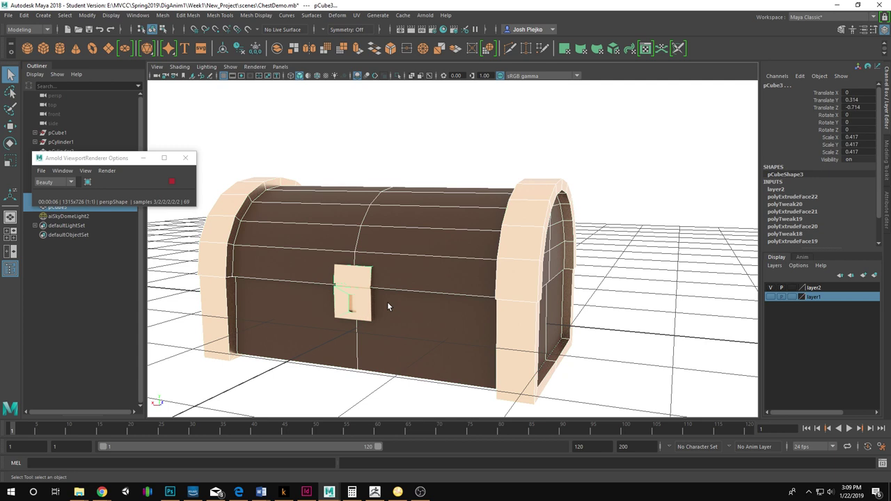
{"action": "left_click", "coordinate": [171, 182]}
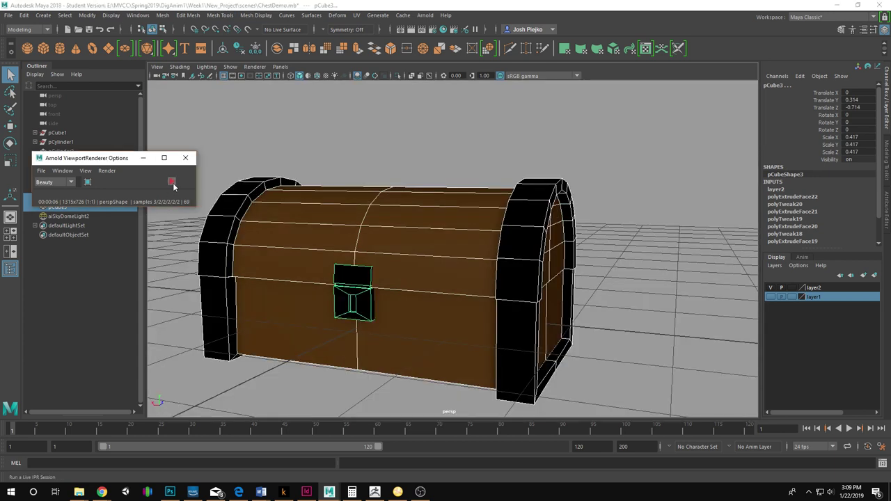
{"action": "left_click", "coordinate": [162, 14]}
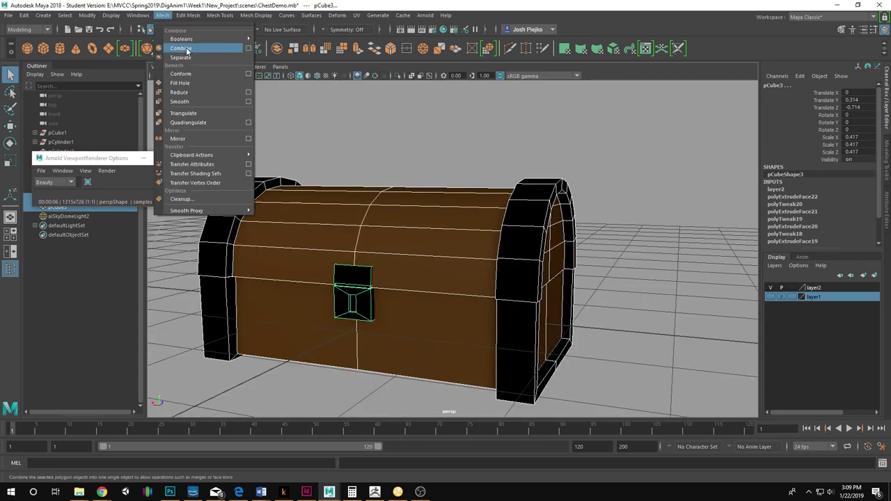
{"action": "left_click", "coordinate": [180, 48]}
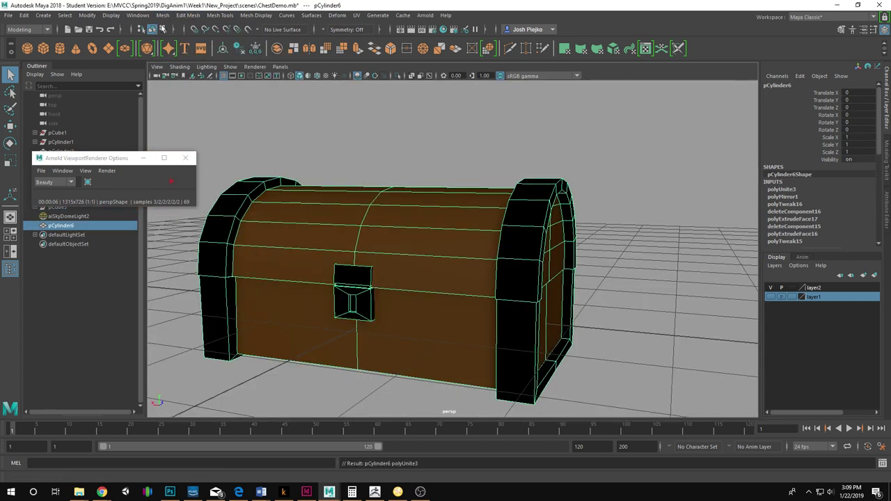
Delete the combined mesh's construction history and rename the object chest.
{"action": "left_click", "coordinate": [23, 15]}
{"action": "mouse_move", "coordinate": [98, 124]}
{"action": "left_click", "coordinate": [174, 131]}
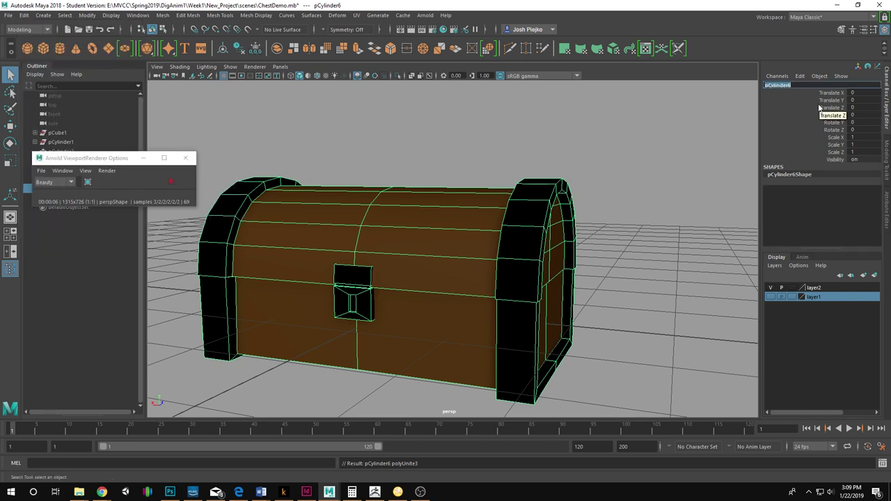
{"action": "type", "text": "chest"}
{"action": "key", "text": "Return"}
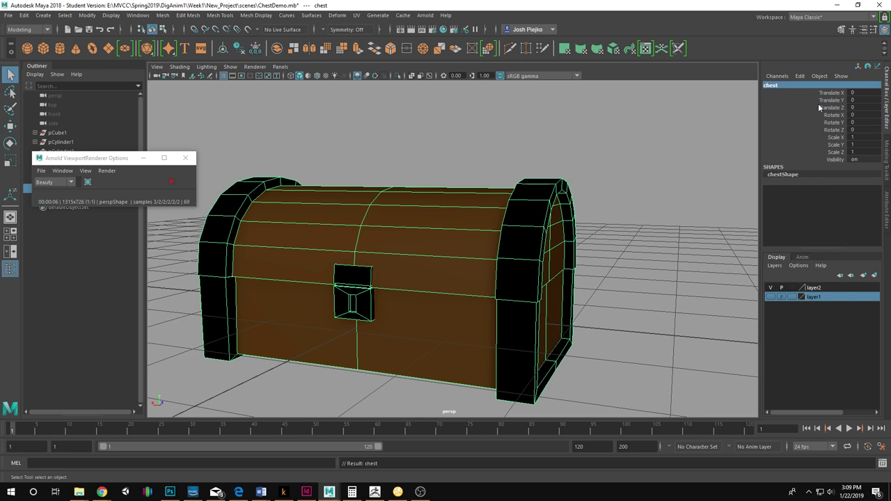
Select the combined chest with the Move tool active and inspect its placement on the grid from the front.
{"action": "left_click", "coordinate": [715, 174]}
{"action": "left_click", "coordinate": [417, 287]}
{"action": "left_click_drag", "start_coordinate": [418, 288], "coordinate": [487, 366], "text": "alt"}
{"action": "right_click_drag", "start_coordinate": [487, 365], "coordinate": [315, 366], "text": "alt"}
{"action": "left_click_drag", "start_coordinate": [315, 366], "coordinate": [307, 365], "text": "alt"}
{"action": "key", "text": "w"}
{"action": "left_click_drag", "start_coordinate": [460, 358], "coordinate": [453, 295], "text": "alt"}
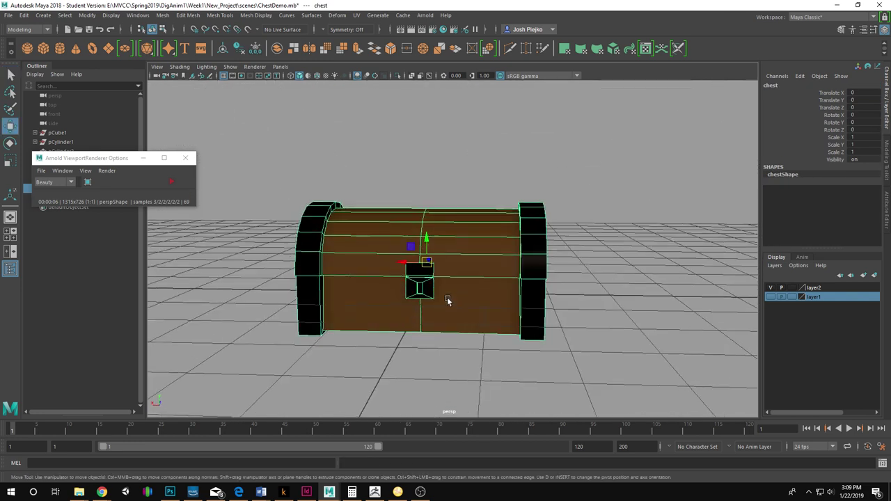